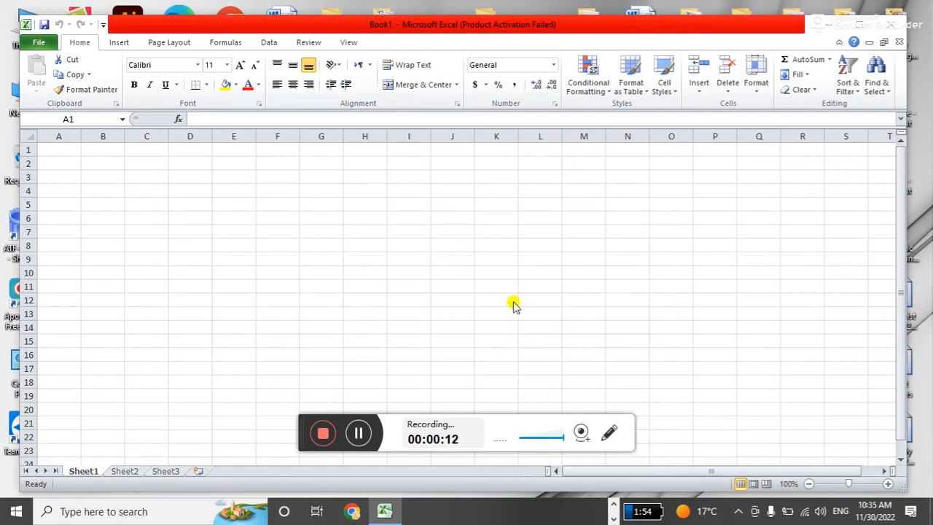
Zoom the blank sheet to 220%, show the Review ribbon, and select cell B2.
{"action": "left_click_drag", "start_coordinate": [298, 431], "coordinate": [841, 473]}
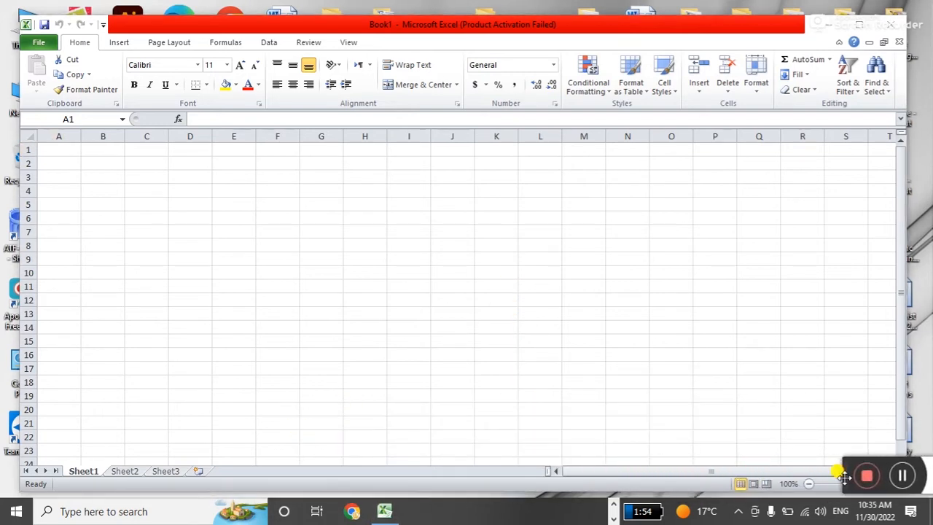
{"action": "left_click", "coordinate": [217, 205]}
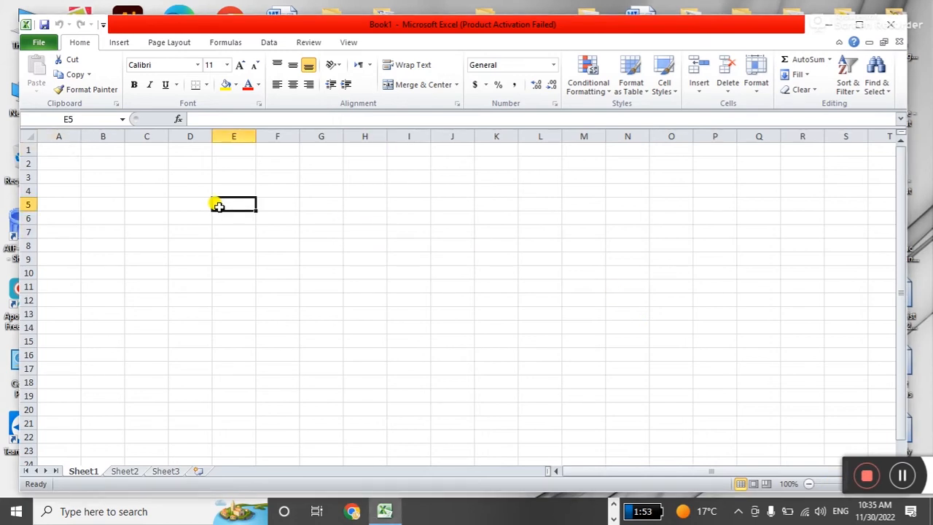
{"action": "scroll", "coordinate": [217, 204], "scroll_direction": "up", "scroll_amount": 8, "text": "ctrl"}
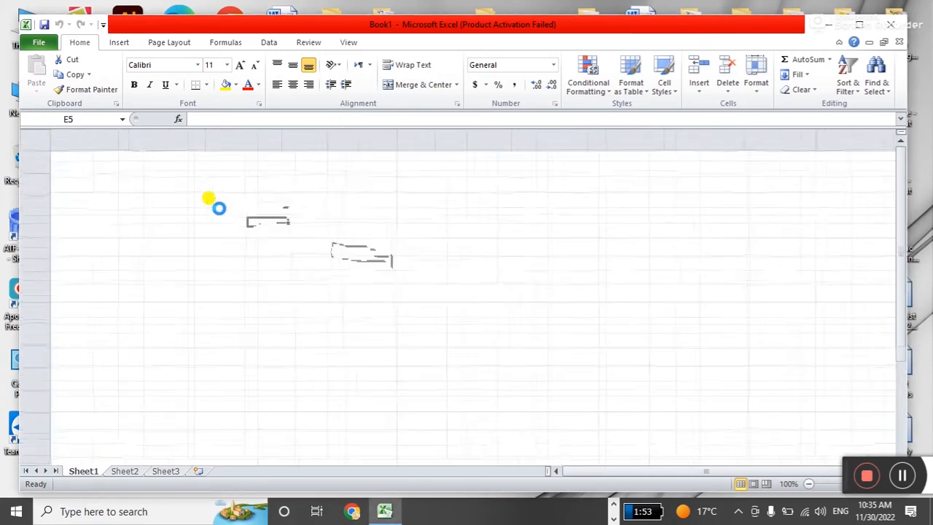
{"action": "left_click", "coordinate": [309, 41]}
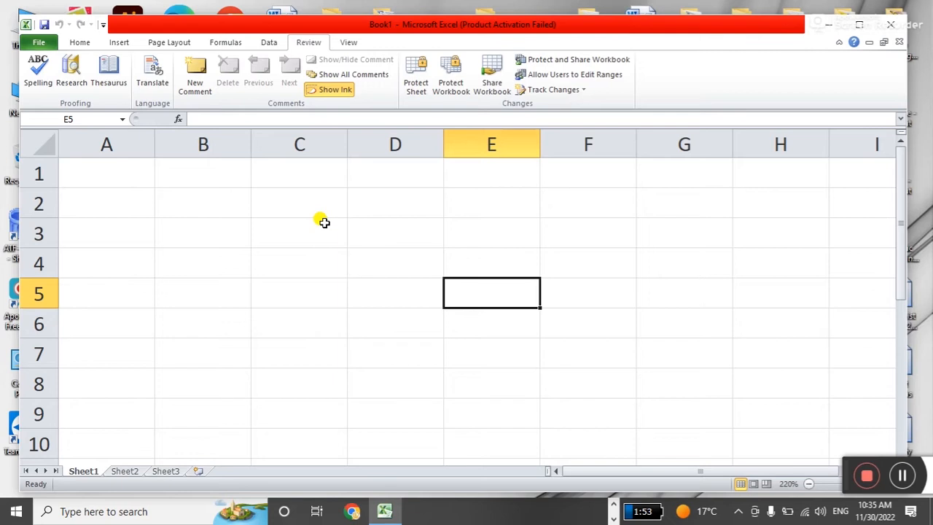
{"action": "left_click", "coordinate": [198, 213]}
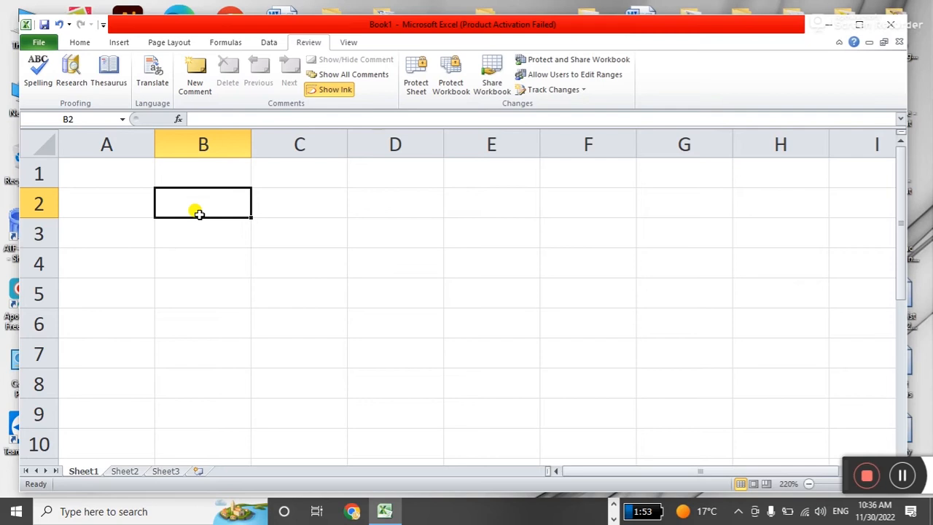
Enter LAHORE in B2 and KARACHI in B3, fixing the LAHORE misspelling.
{"action": "type", "text": "LAHOR"}
{"action": "key", "text": "Return"}
{"action": "type", "text": "KA"}
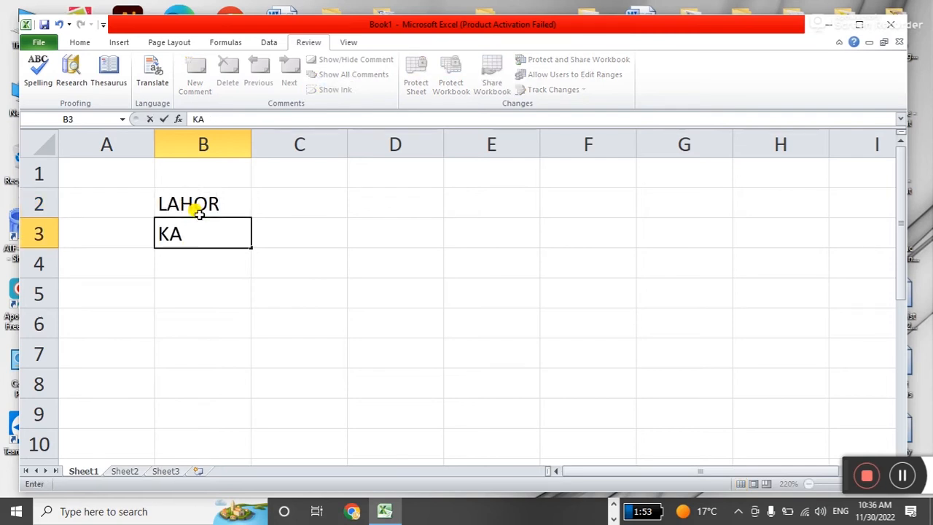
{"action": "left_click", "coordinate": [199, 213]}
{"action": "key", "text": "F2"}
{"action": "type", "text": "E"}
{"action": "key", "text": "Return"}
{"action": "type", "text": "KARACHI"}
{"action": "key", "text": "Return"}
Enter MULTAN in B4 and KASUR in B5, then show the File information page.
{"action": "type", "text": "MLT"}
{"action": "key", "text": "BackSpace"}
{"action": "key", "text": "BackSpace"}
{"action": "type", "text": "UTAN"}
{"action": "key", "text": "Return"}
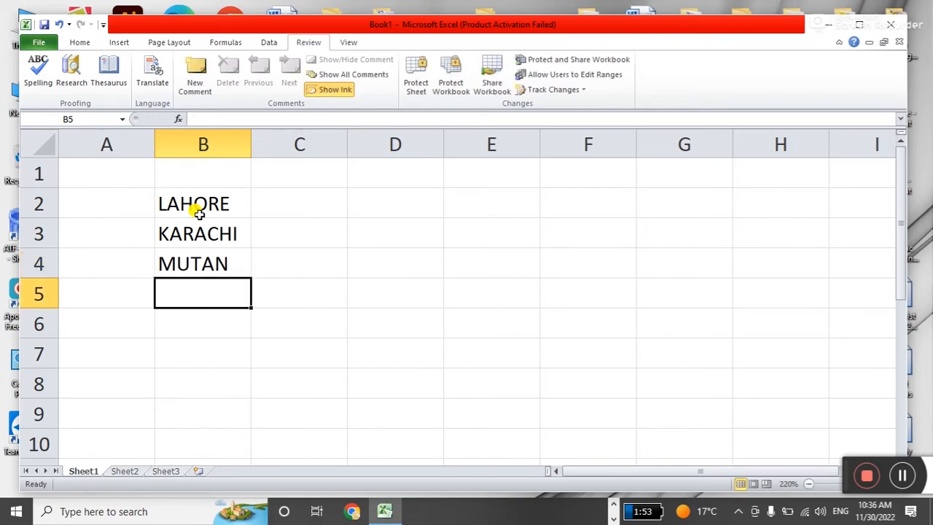
{"action": "key", "text": "Up"}
{"action": "type", "text": "MULTAN"}
{"action": "key", "text": "Return"}
{"action": "type", "text": "KASUR"}
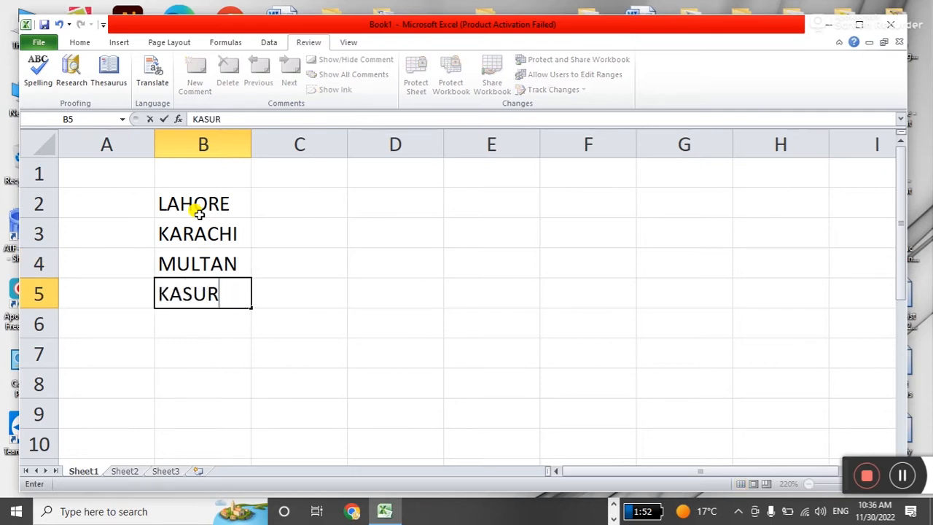
{"action": "key", "text": "Return"}
{"action": "left_click", "coordinate": [386, 267]}
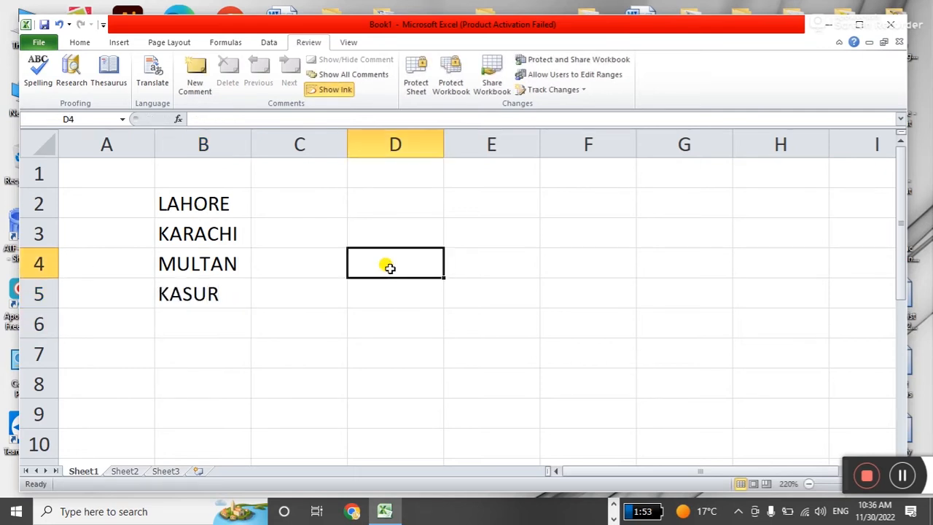
{"action": "left_click", "coordinate": [48, 43]}
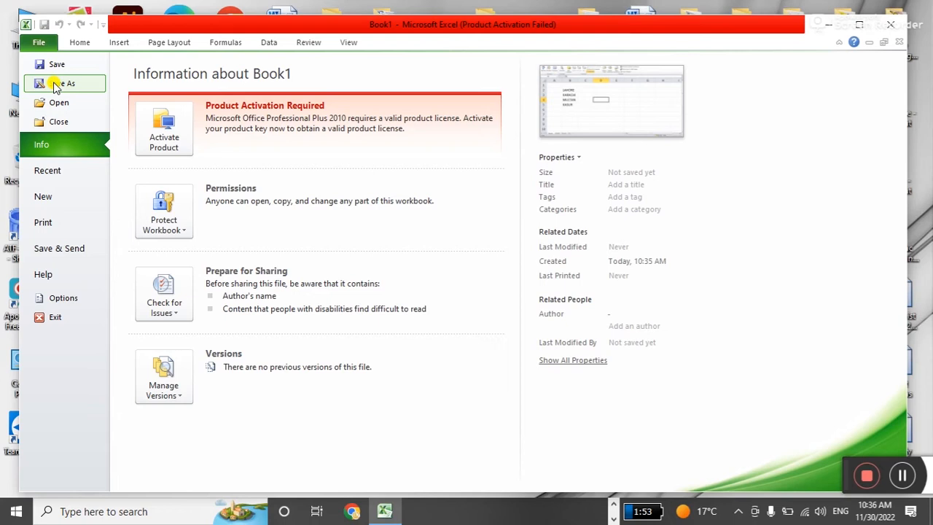
In Save As, choose the Desktop, name the file MY FILE, and open the Tools list.
{"action": "left_click", "coordinate": [54, 67]}
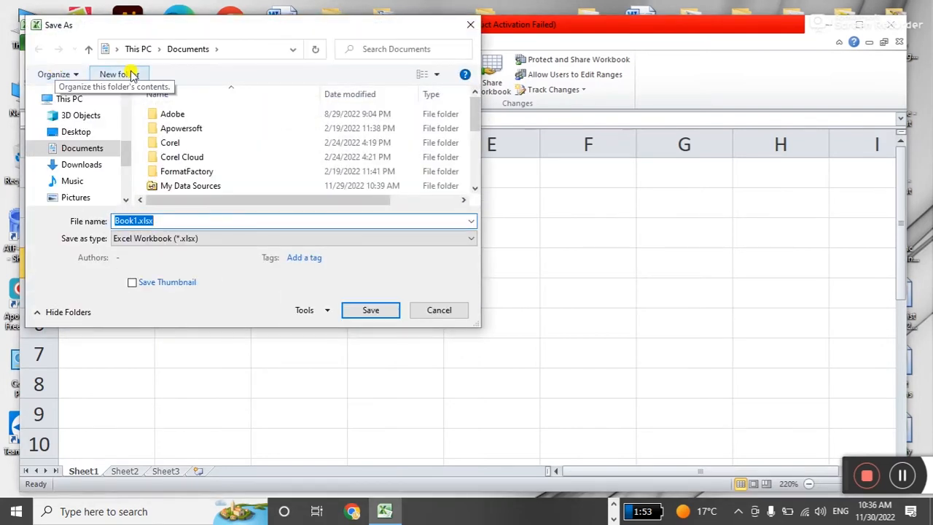
{"action": "left_click_drag", "start_coordinate": [245, 29], "coordinate": [493, 89]}
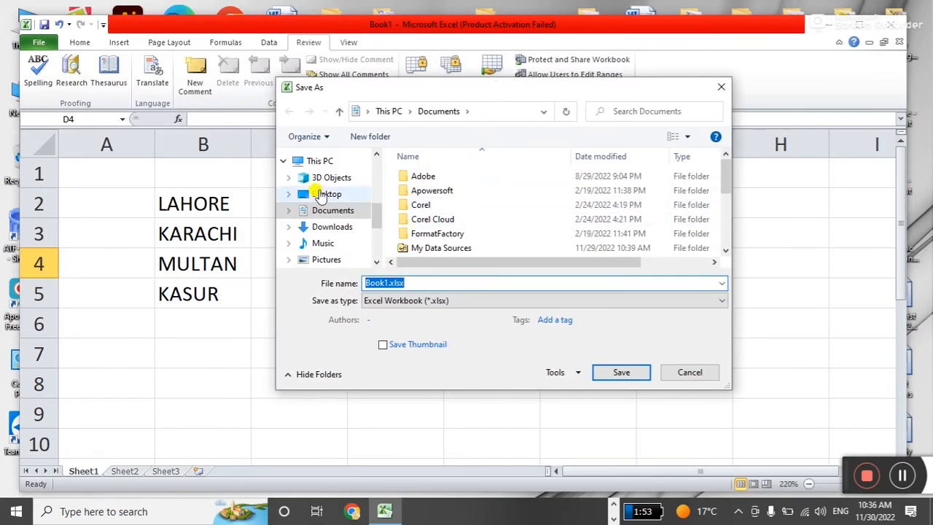
{"action": "left_click", "coordinate": [320, 194]}
{"action": "double_click", "coordinate": [401, 282]}
{"action": "type", "text": "MY FILE"}
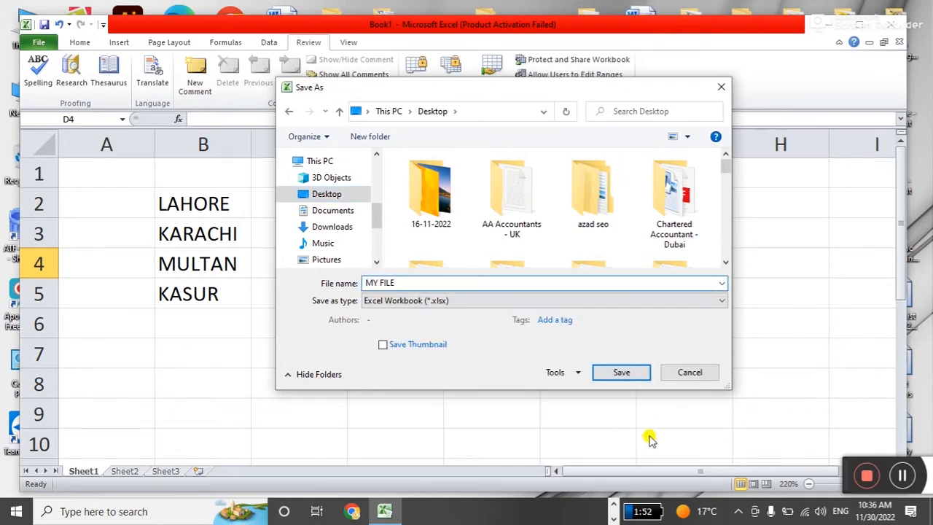
{"action": "left_click", "coordinate": [573, 380]}
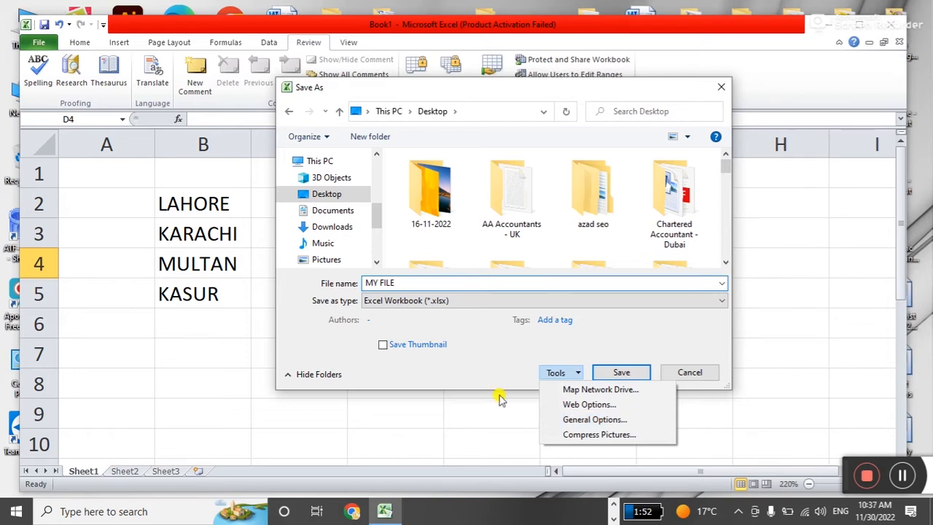
Choose General Options from the Save As Tools list to reach the password fields.
{"action": "left_click", "coordinate": [475, 344]}
{"action": "left_click_drag", "start_coordinate": [483, 88], "coordinate": [451, 76]}
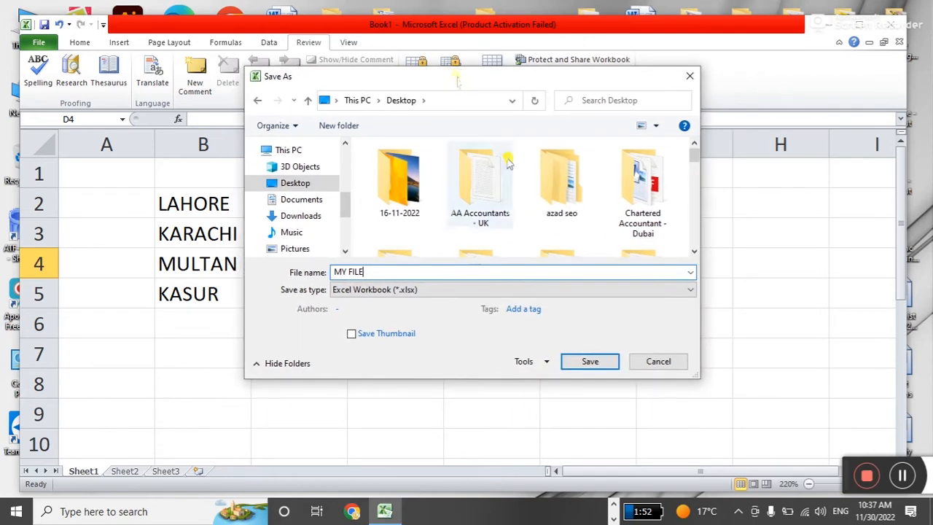
{"action": "left_click", "coordinate": [541, 362]}
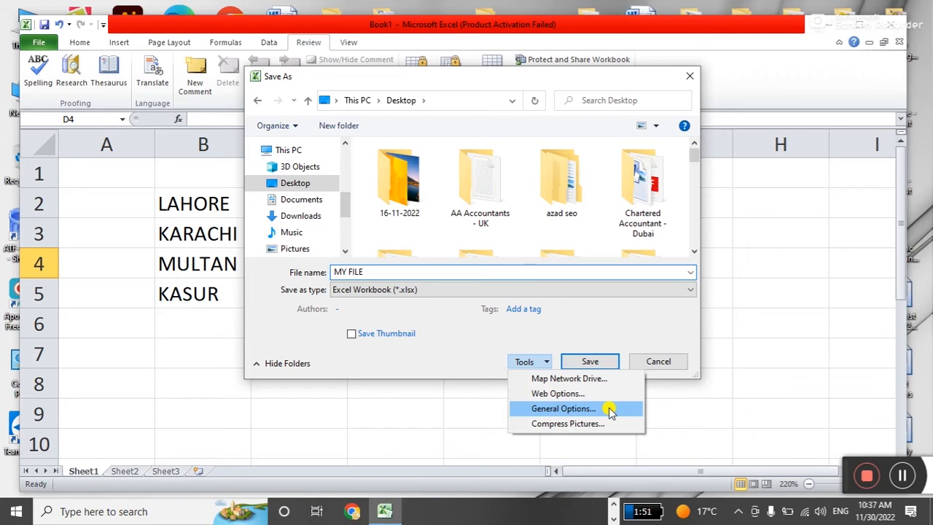
{"action": "left_click", "coordinate": [610, 411]}
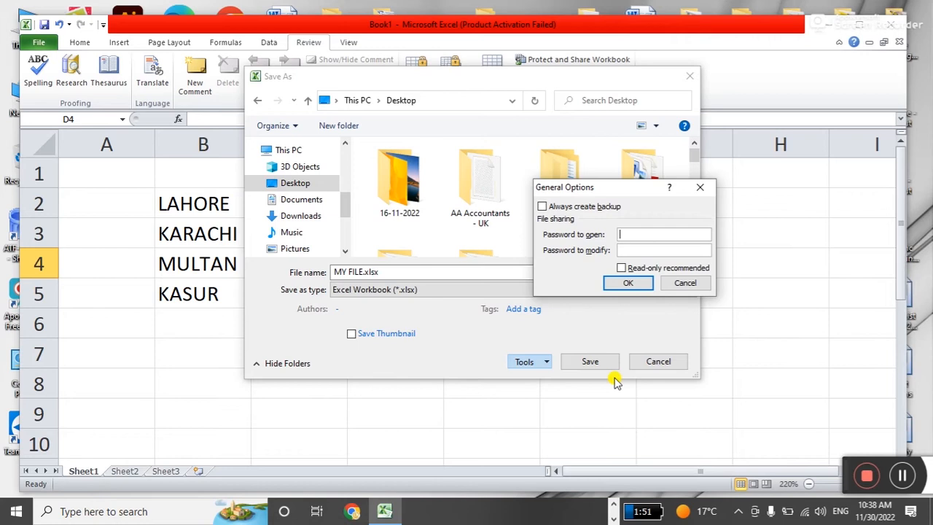
Enter the password to open and the password to modify in General Options.
{"action": "type", "text": "123"}
{"action": "key", "text": "Tab"}
{"action": "type", "text": "12"}
{"action": "key", "text": "BackSpace"}
{"action": "key", "text": "BackSpace"}
{"action": "type", "text": "123"}
{"action": "left_click", "coordinate": [631, 283]}
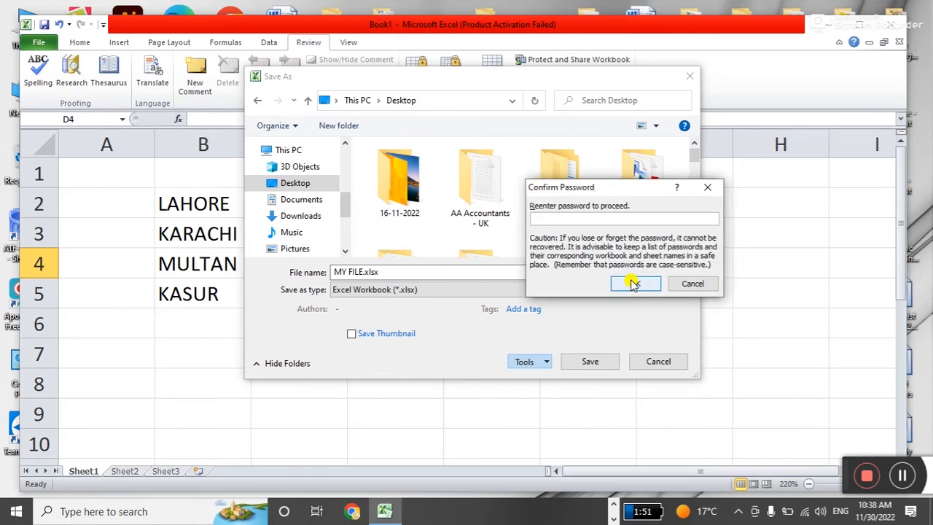
Re-enter both passwords to confirm them and save MY FILE.xlsx to the Desktop.
{"action": "type", "text": "1234"}
{"action": "left_click", "coordinate": [631, 283]}
{"action": "type", "text": "1234"}
{"action": "left_click", "coordinate": [630, 283]}
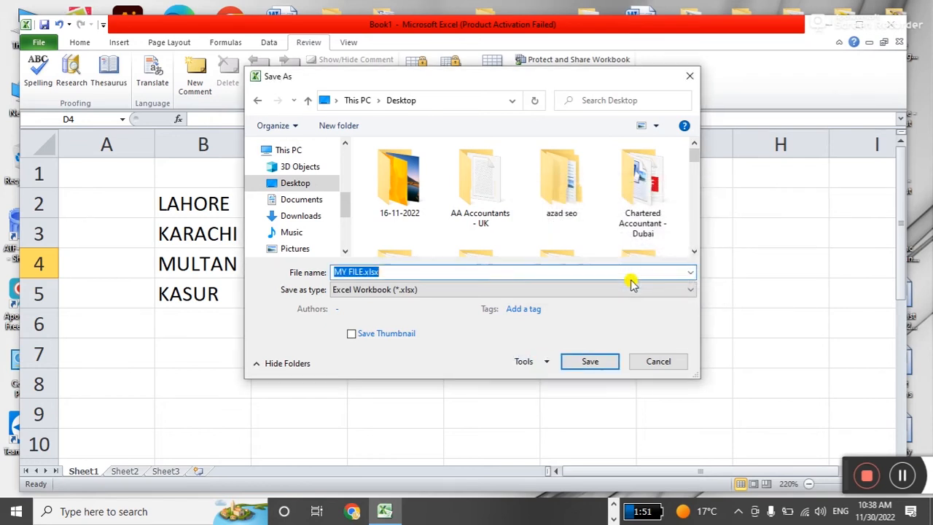
{"action": "left_click", "coordinate": [590, 361]}
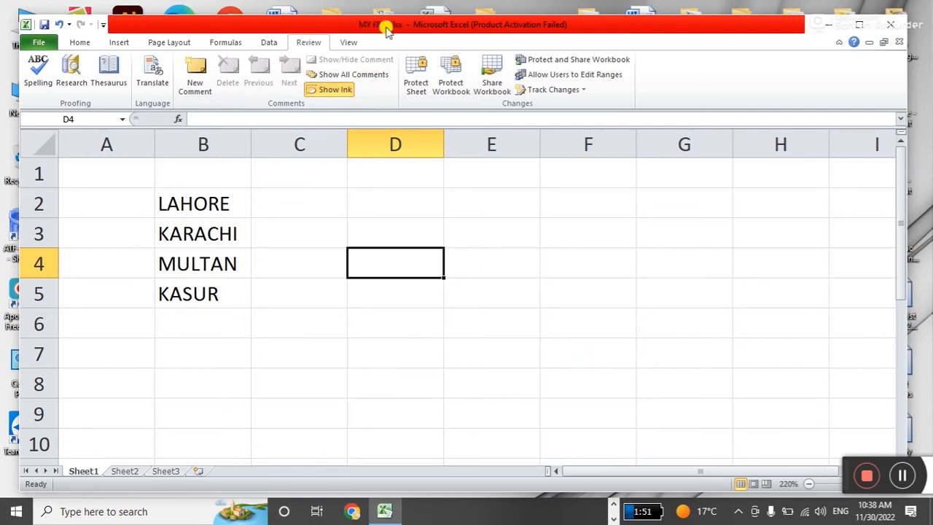
Close MY FILE.xlsx, minimize and restore Excel, and show the Recent Workbooks list.
{"action": "key", "text": "Up"}
{"action": "key", "text": "Up"}
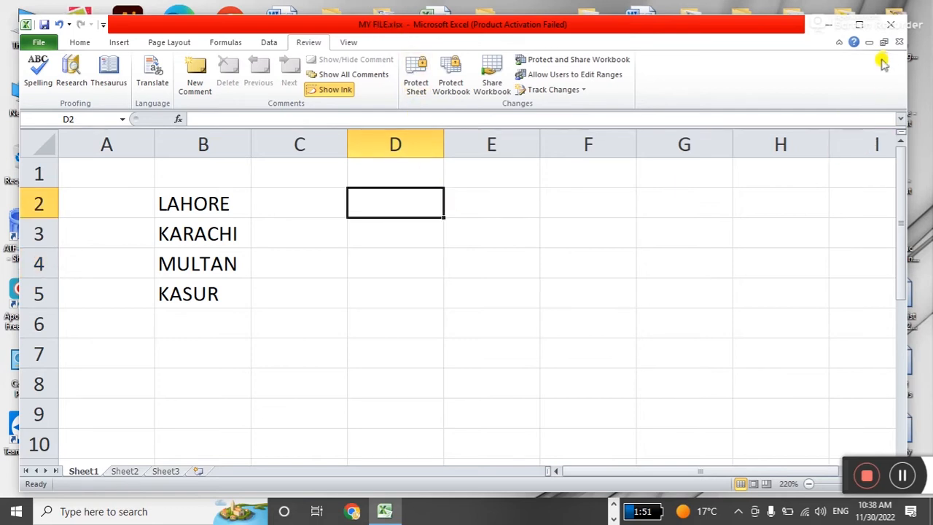
{"action": "left_click", "coordinate": [898, 41]}
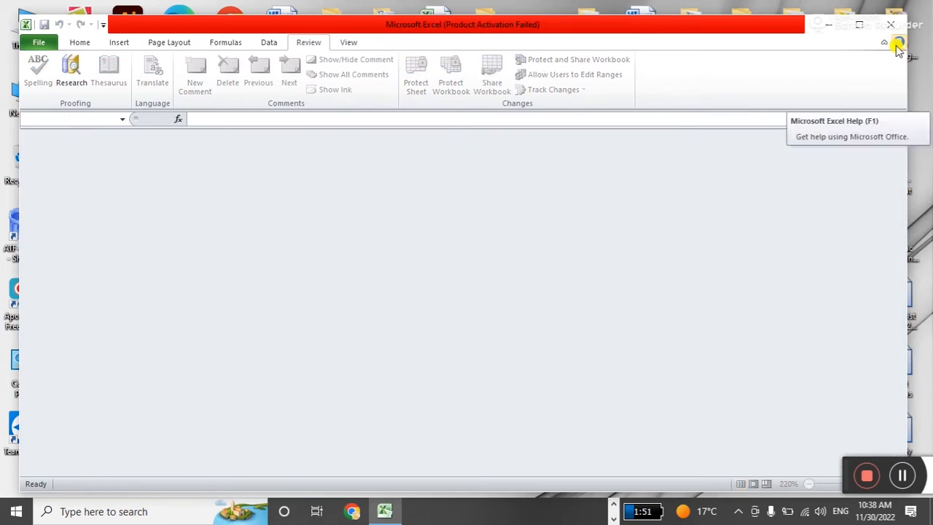
{"action": "left_click", "coordinate": [828, 25]}
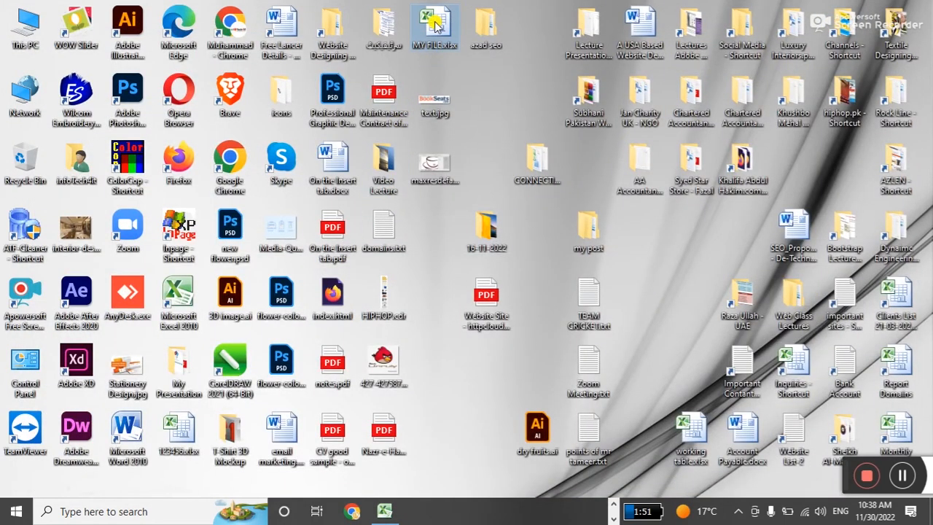
{"action": "left_click", "coordinate": [384, 511]}
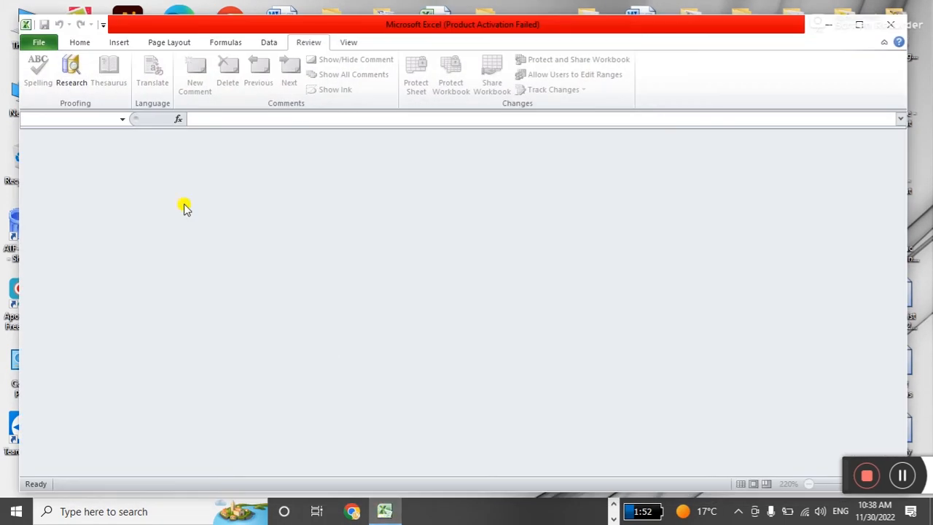
{"action": "left_click", "coordinate": [40, 42]}
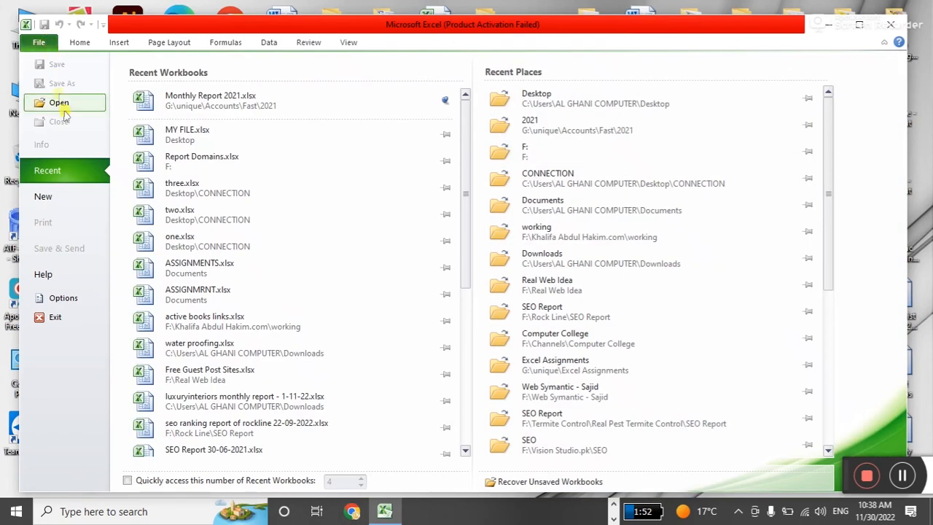
Reopen MY FILE.xlsx from Recent, submit a wrong password, and dismiss the error.
{"action": "left_click", "coordinate": [210, 133]}
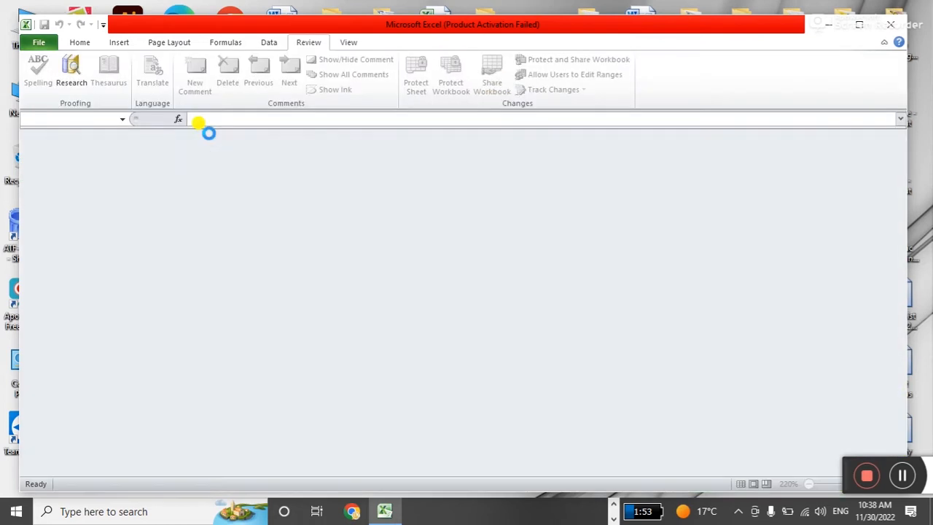
{"action": "left_click_drag", "start_coordinate": [561, 191], "coordinate": [548, 226]}
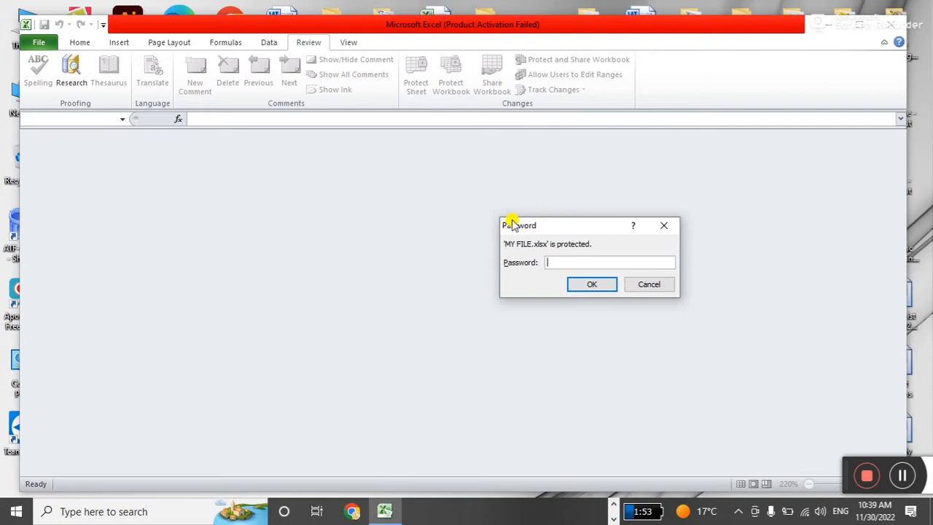
{"action": "type", "text": "•••••••••••••"}
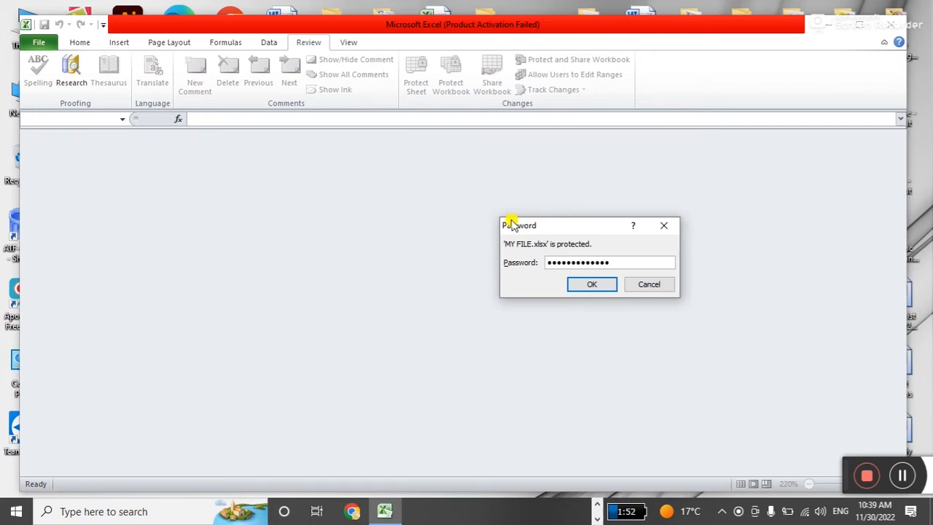
{"action": "left_click", "coordinate": [582, 284]}
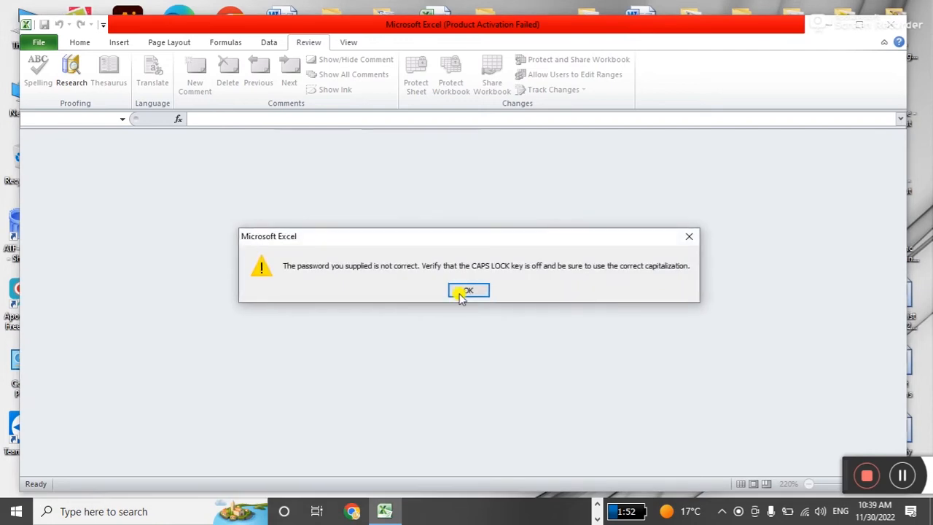
{"action": "left_click", "coordinate": [459, 292]}
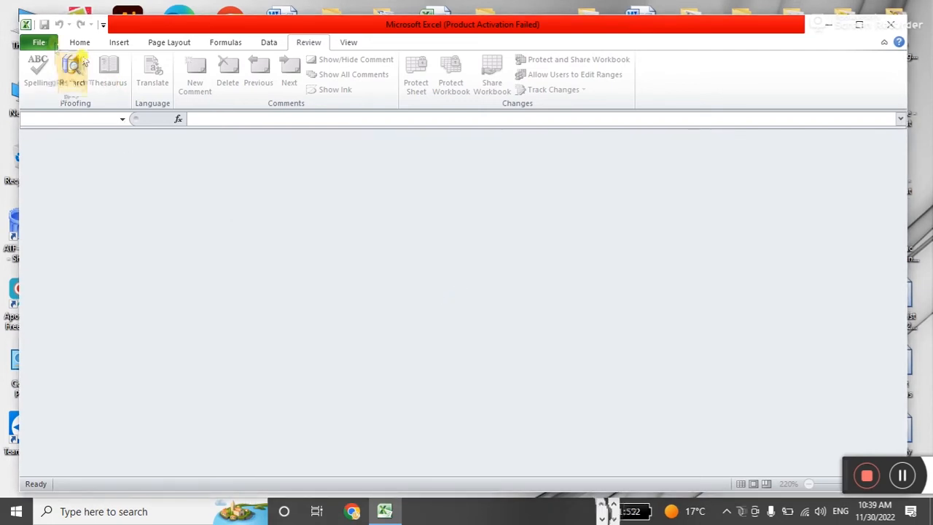
Reopen MY FILE.xlsx from Recent again and enter the open password.
{"action": "left_click", "coordinate": [39, 43]}
{"action": "left_click", "coordinate": [181, 131]}
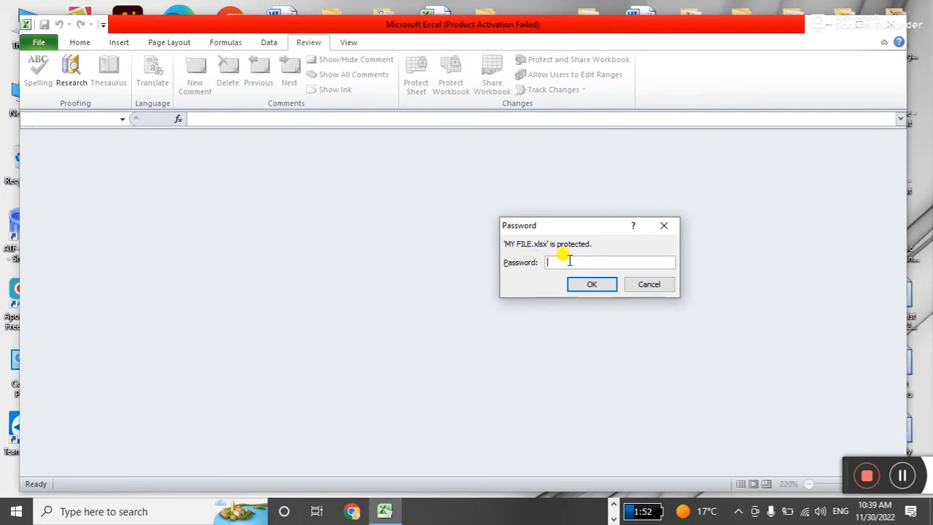
{"action": "type", "text": "1234"}
{"action": "key", "text": "Return"}
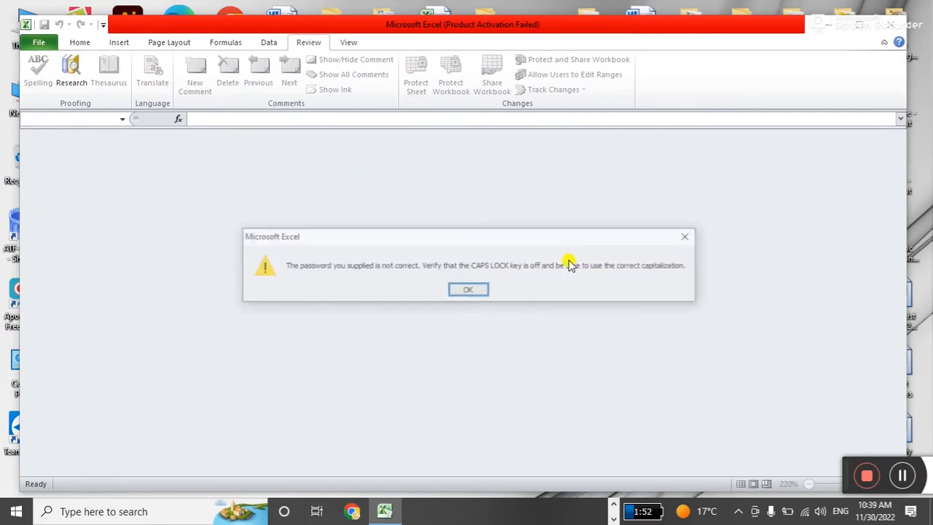
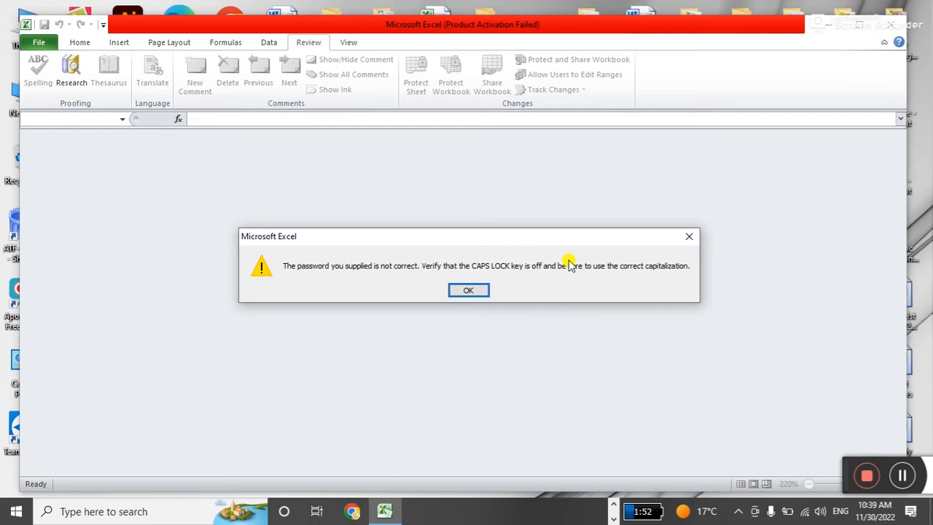
Dismiss the error and reopen MY FILE.xlsx from Recent, entering its open password.
{"action": "left_click", "coordinate": [468, 290]}
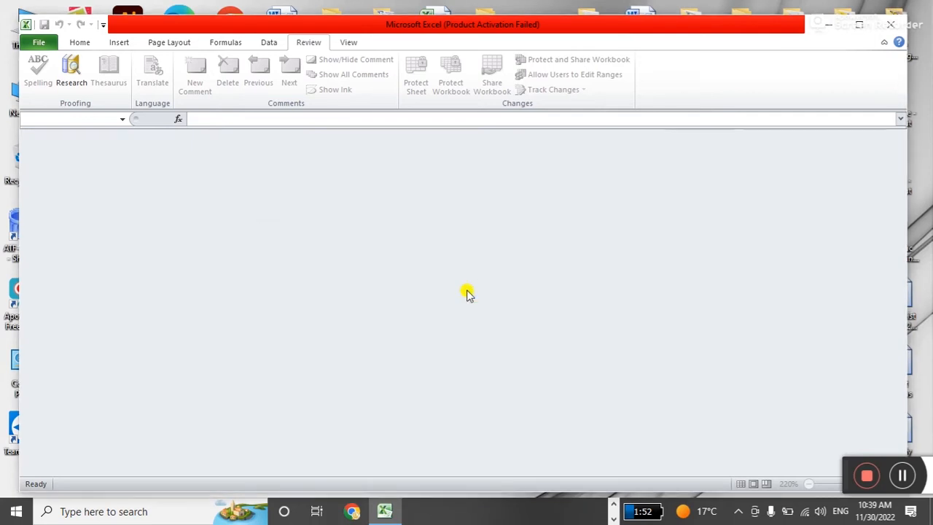
{"action": "left_click", "coordinate": [38, 45]}
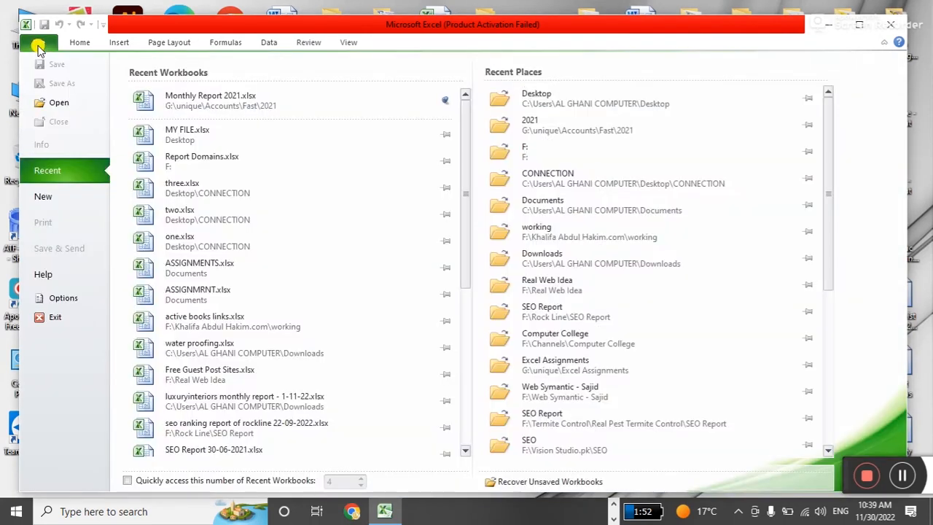
{"action": "left_click", "coordinate": [201, 136]}
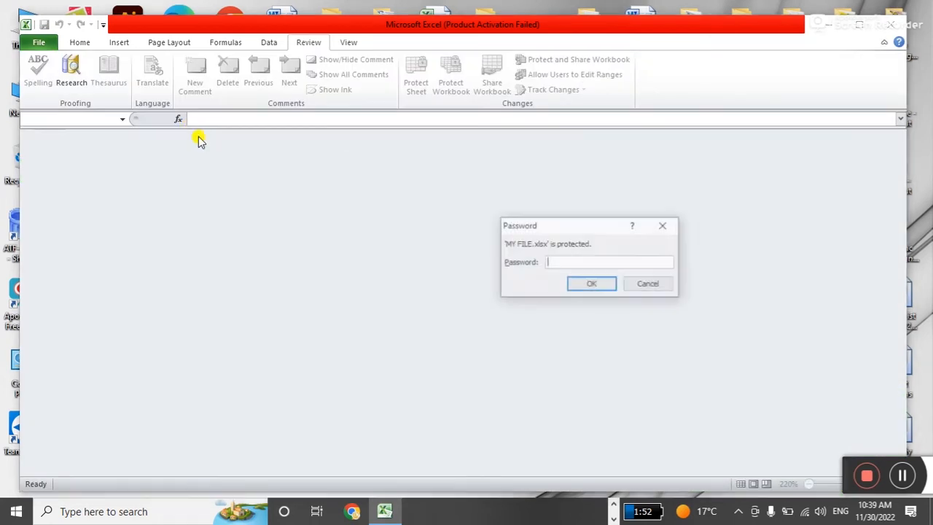
{"action": "type", "text": "123"}
{"action": "left_click", "coordinate": [575, 284]}
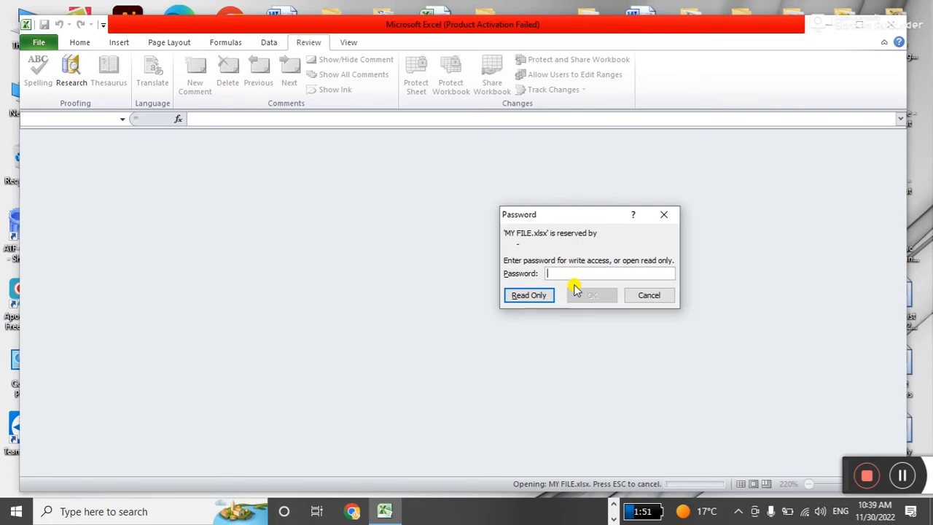
Open the workbook read-only and enter test text DF, ASDF and SADF in column D.
{"action": "left_click", "coordinate": [522, 298]}
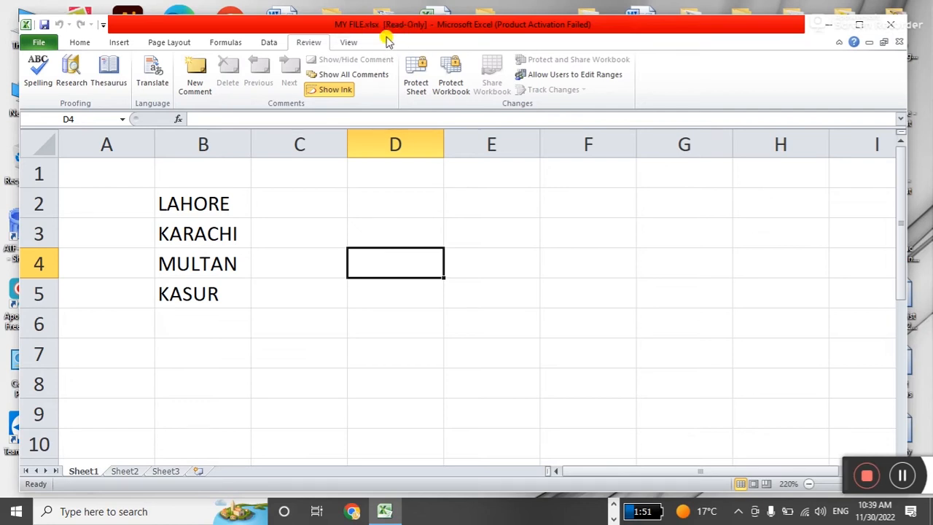
{"action": "left_click", "coordinate": [401, 237]}
{"action": "type", "text": "DF"}
{"action": "key", "text": "Return"}
{"action": "type", "text": "ASDF"}
{"action": "key", "text": "Return"}
{"action": "key", "text": "Return"}
{"action": "type", "text": "SADF"}
{"action": "left_click", "coordinate": [379, 372]}
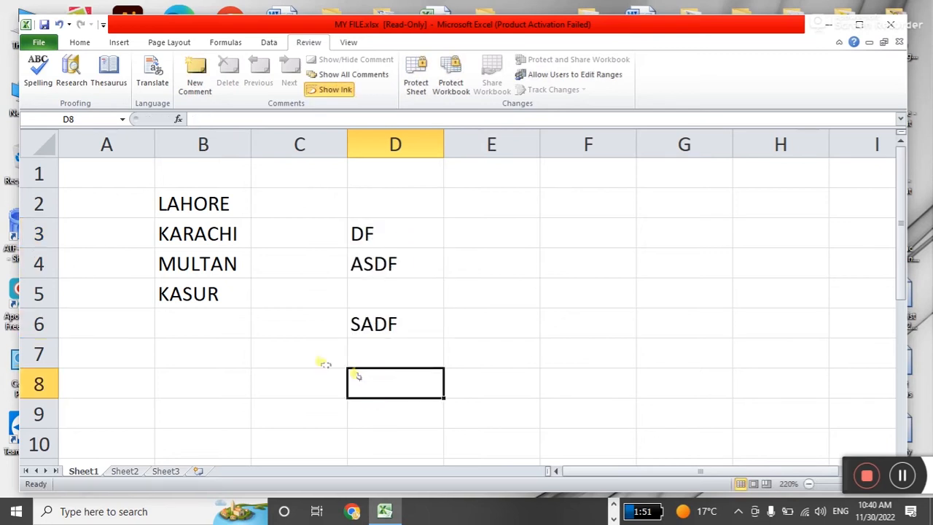
Try saving the read-only workbook, accept the warning, and cancel the Save As.
{"action": "left_click", "coordinate": [45, 26]}
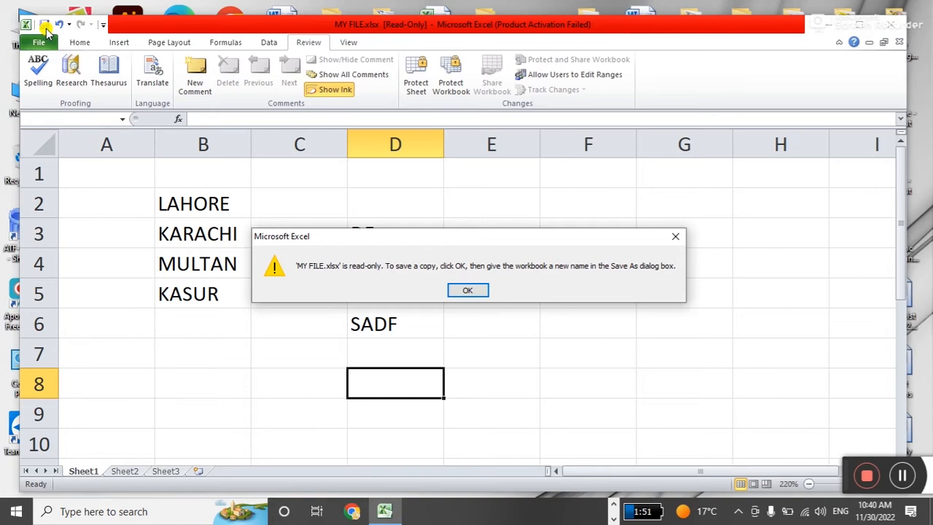
{"action": "left_click", "coordinate": [466, 291]}
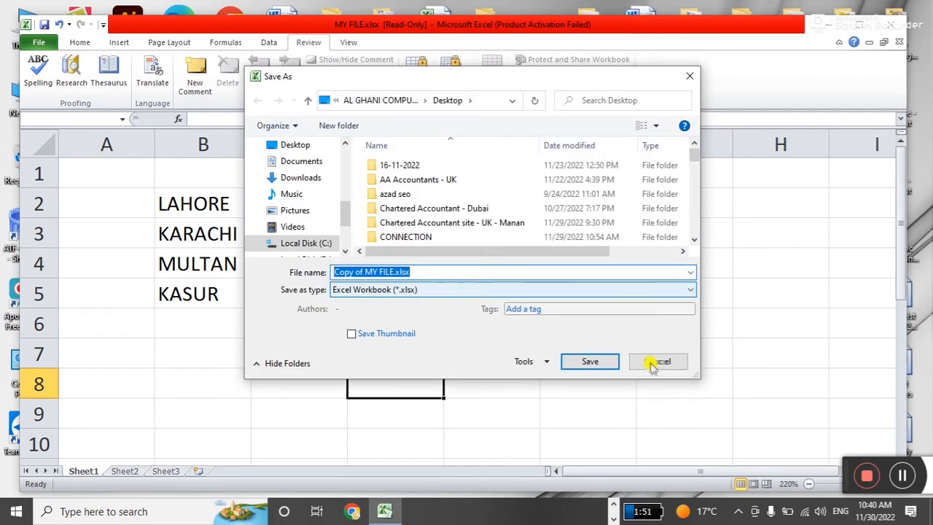
{"action": "left_click", "coordinate": [656, 362]}
Clear the test entries in D3:D6 and close the workbook.
{"action": "left_click", "coordinate": [507, 290]}
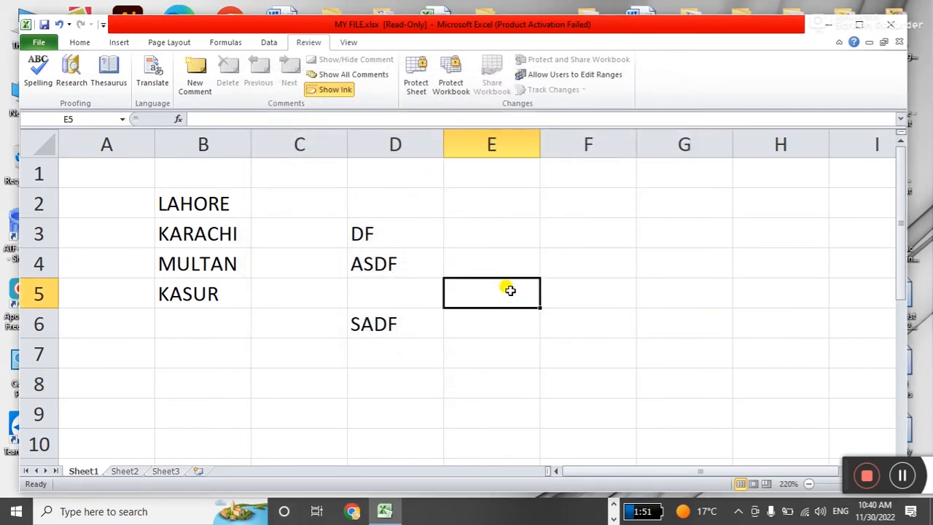
{"action": "left_click", "coordinate": [489, 261]}
{"action": "left_click_drag", "start_coordinate": [412, 234], "coordinate": [413, 322]}
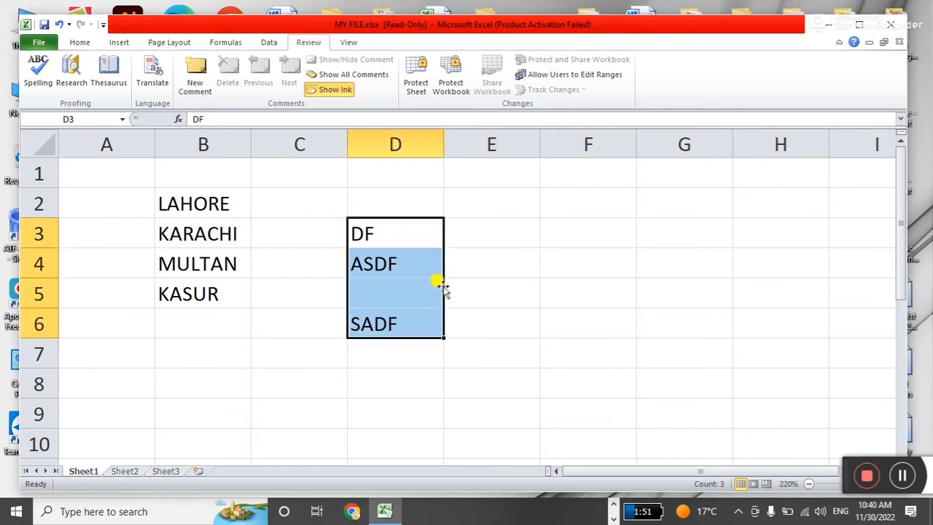
{"action": "key", "text": "Delete"}
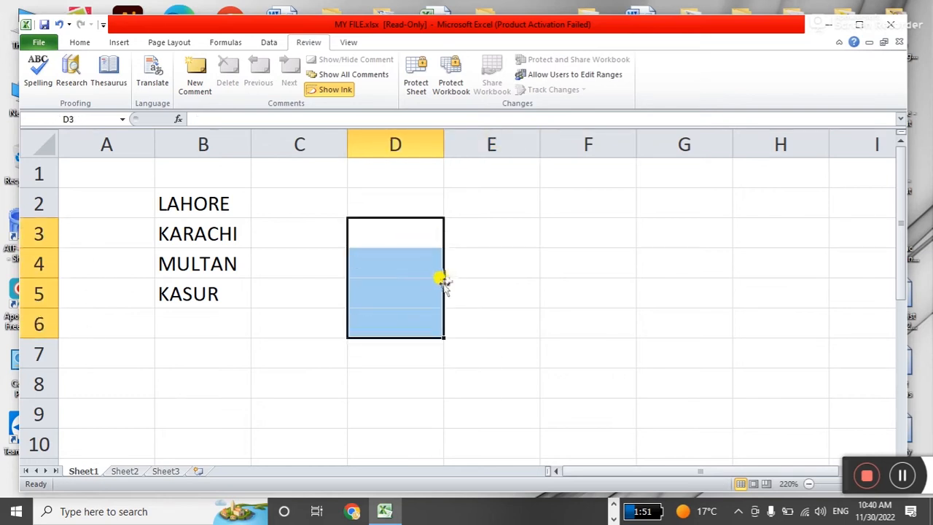
{"action": "left_click", "coordinate": [897, 42]}
Close without saving and reopen MY FILE.xlsx from Recent with both open and write passwords.
{"action": "left_click", "coordinate": [466, 273]}
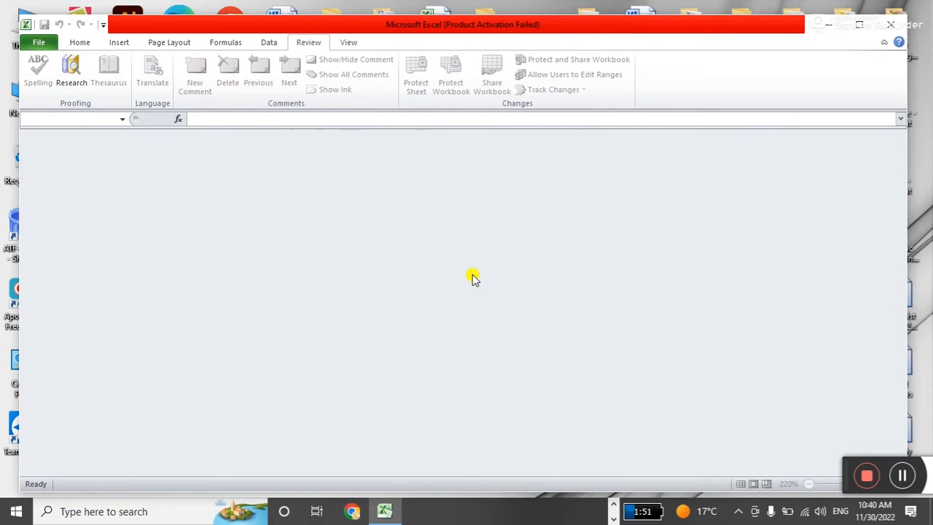
{"action": "left_click", "coordinate": [40, 44]}
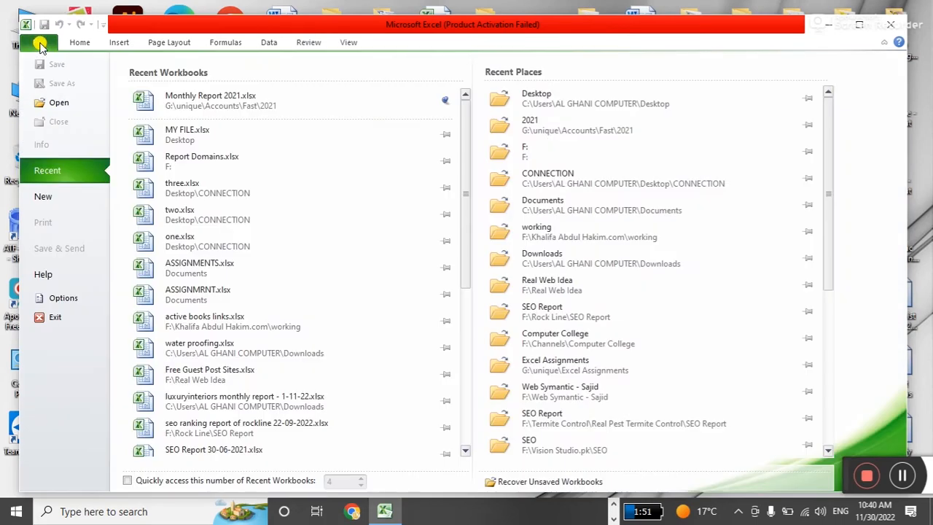
{"action": "left_click", "coordinate": [241, 141]}
{"action": "type", "text": "123"}
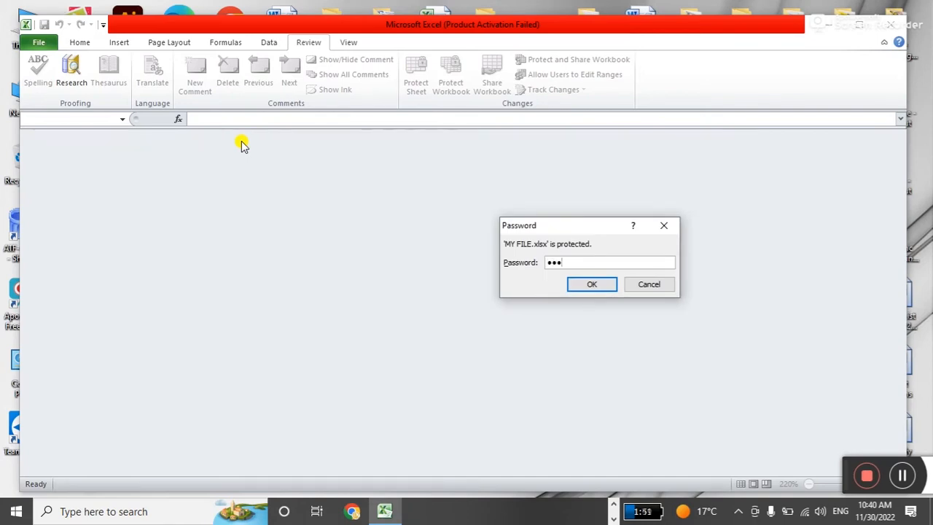
{"action": "key", "text": "Return"}
{"action": "type", "text": "123"}
{"action": "key", "text": "Return"}
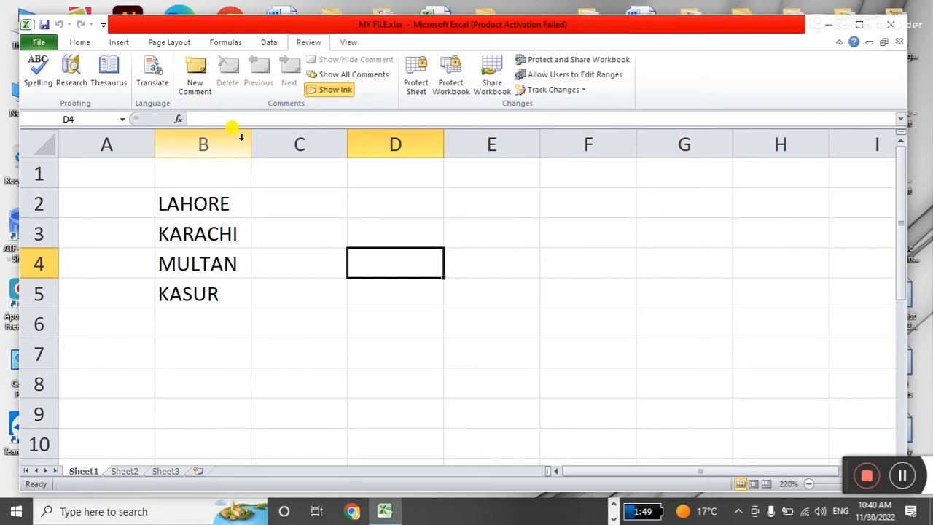
Enter LAPTOP, DESKTOP and MOBILE in D2:D4 and save the workbook.
{"action": "left_click", "coordinate": [368, 202]}
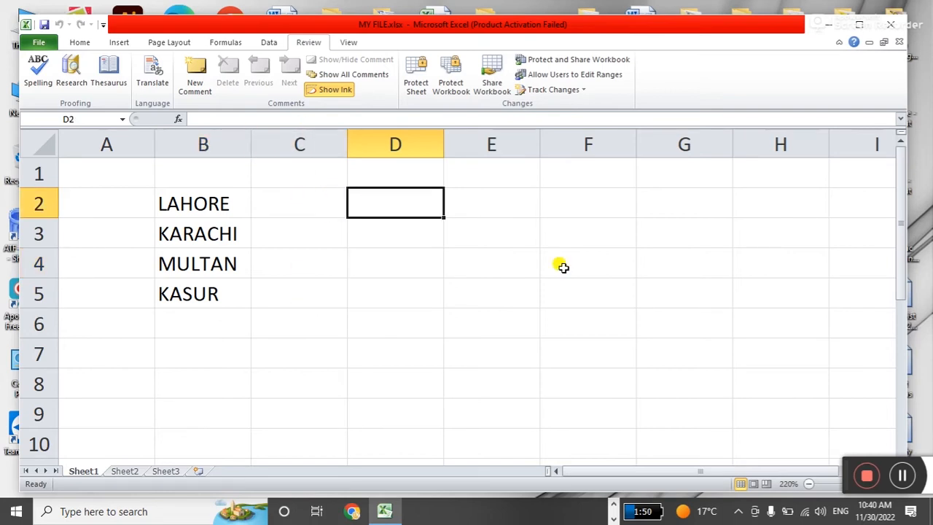
{"action": "type", "text": "LATO"}
{"action": "key", "text": "BackSpace"}
{"action": "key", "text": "BackSpace"}
{"action": "type", "text": "PTOO"}
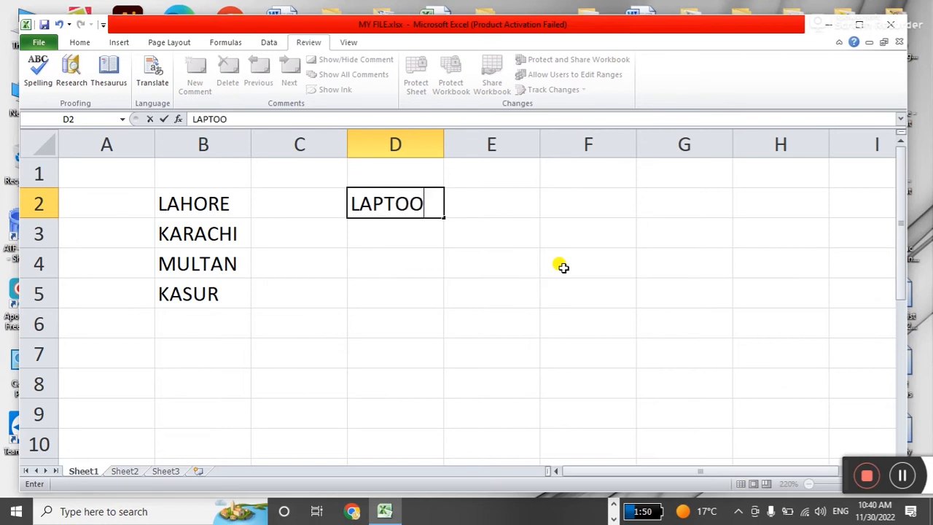
{"action": "key", "text": "BackSpace"}
{"action": "type", "text": "P"}
{"action": "key", "text": "Return"}
{"action": "type", "text": "DE"}
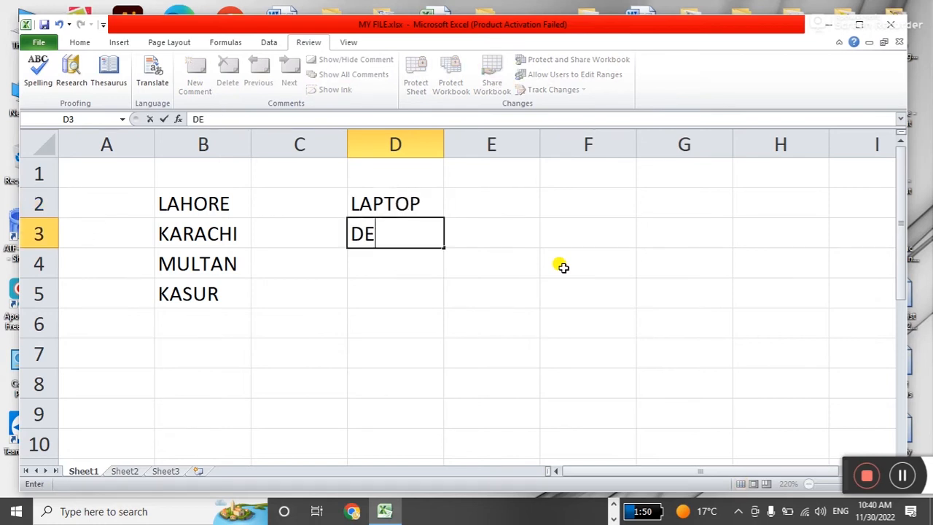
{"action": "type", "text": "SKGGTOO"}
{"action": "key", "text": "BackSpace"}
{"action": "key", "text": "BackSpace"}
{"action": "key", "text": "BackSpace"}
{"action": "key", "text": "BackSpace"}
{"action": "key", "text": "BackSpace"}
{"action": "type", "text": "TOP"}
{"action": "key", "text": "Return"}
{"action": "type", "text": "MOBILE"}
{"action": "key", "text": "Return"}
{"action": "left_click", "coordinate": [46, 25]}
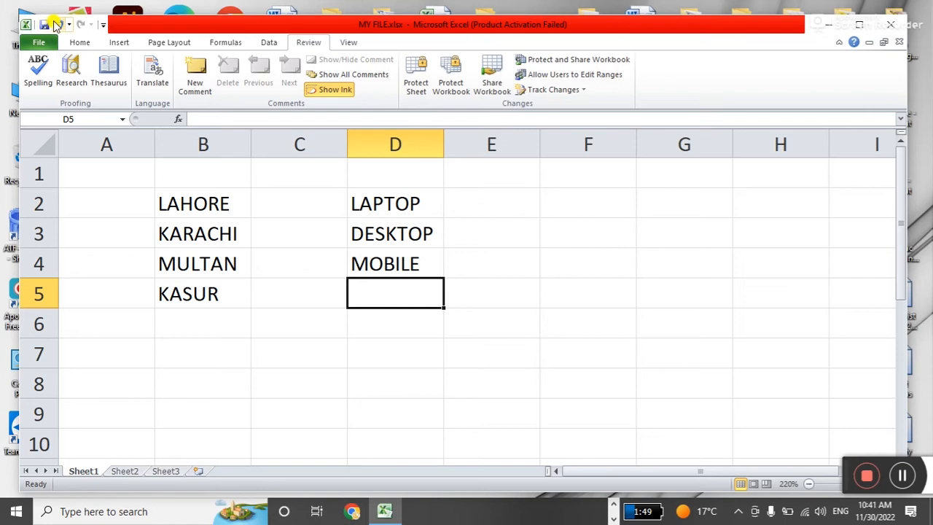
Bring up General Options from the Save As dialog for MY FILE.xlsx.
{"action": "left_click", "coordinate": [449, 354]}
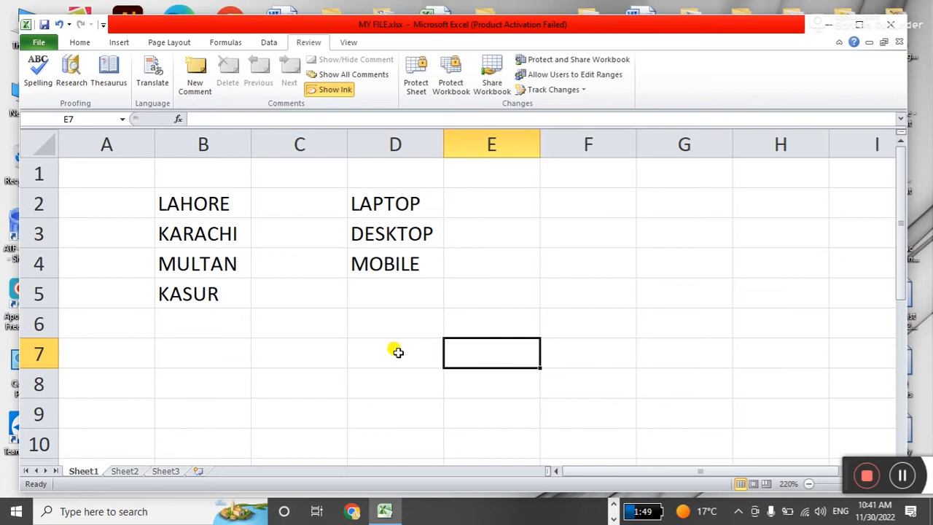
{"action": "left_click", "coordinate": [422, 326]}
{"action": "left_click", "coordinate": [40, 42]}
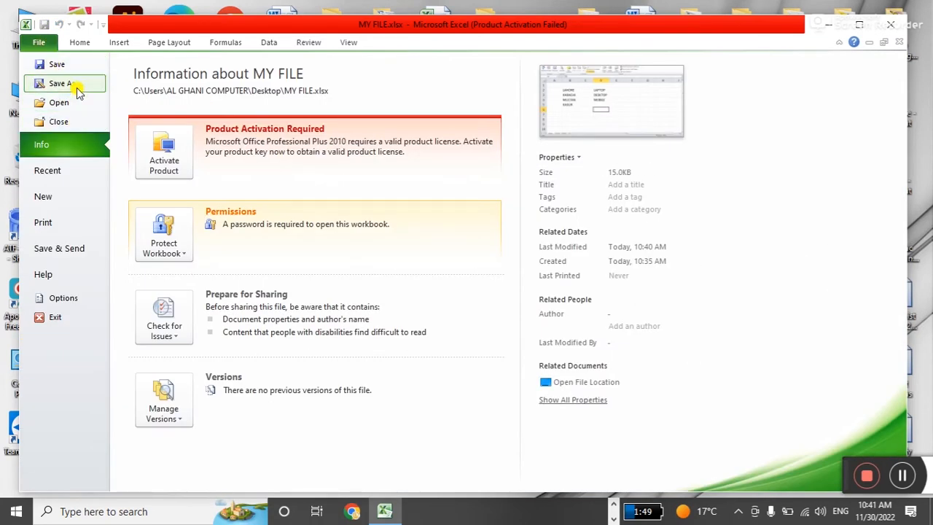
{"action": "left_click", "coordinate": [58, 83]}
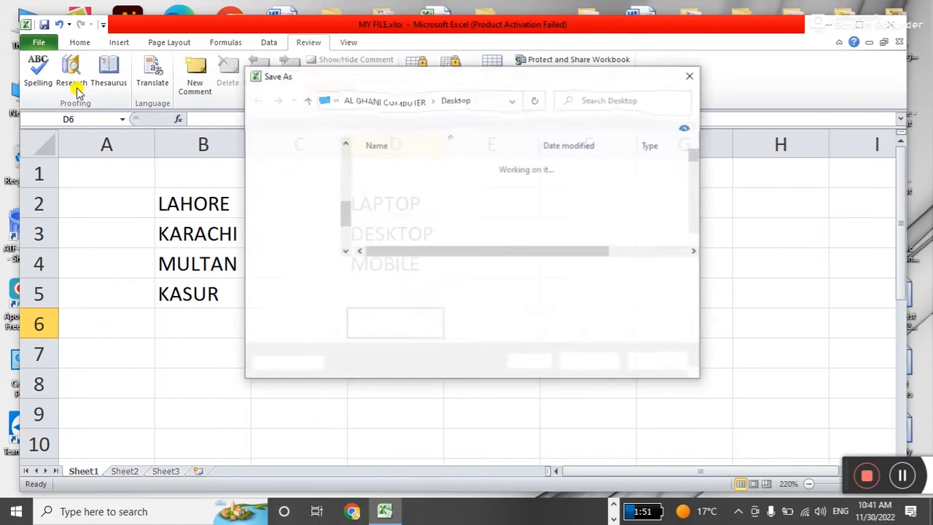
{"action": "left_click", "coordinate": [526, 362]}
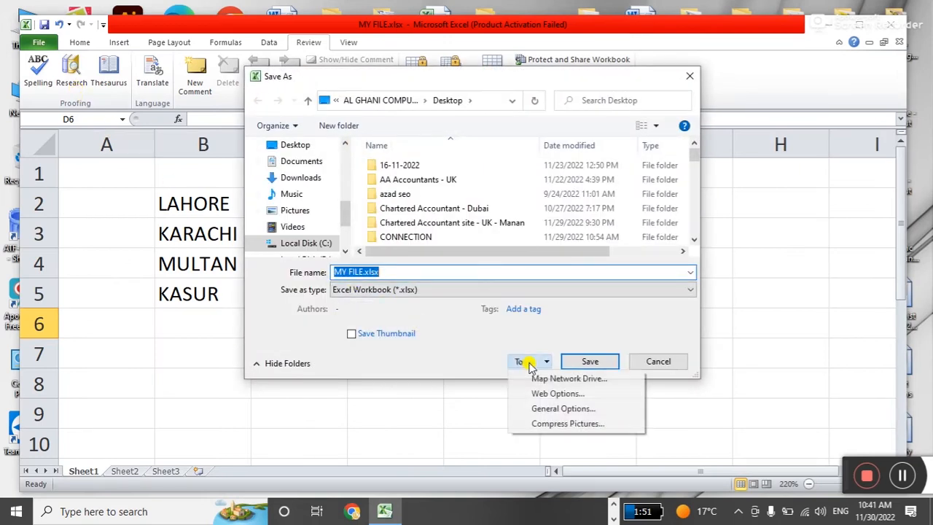
{"action": "left_click", "coordinate": [539, 408]}
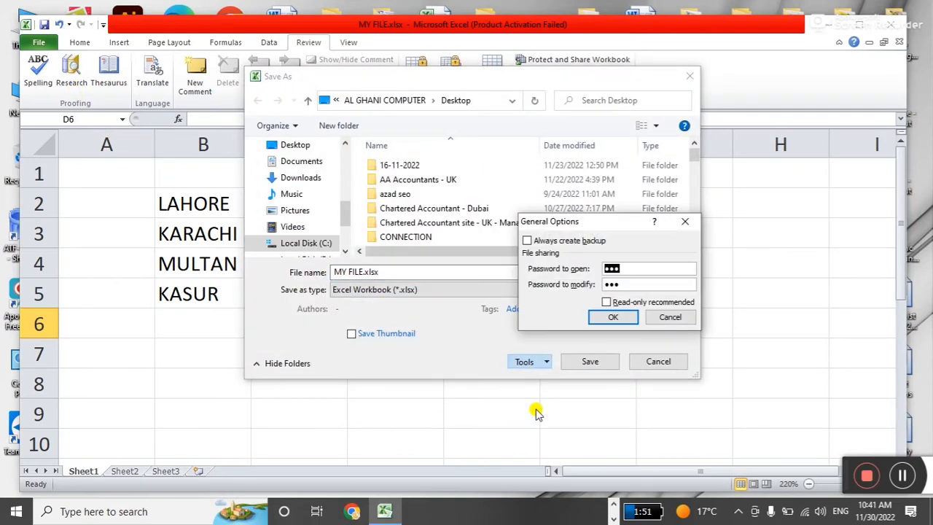
Clear both the open and modify passwords and save, replacing the existing MY FILE.xlsx.
{"action": "key", "text": "BackSpace"}
{"action": "left_click_drag", "start_coordinate": [627, 284], "coordinate": [593, 283]}
{"action": "key", "text": "BackSpace"}
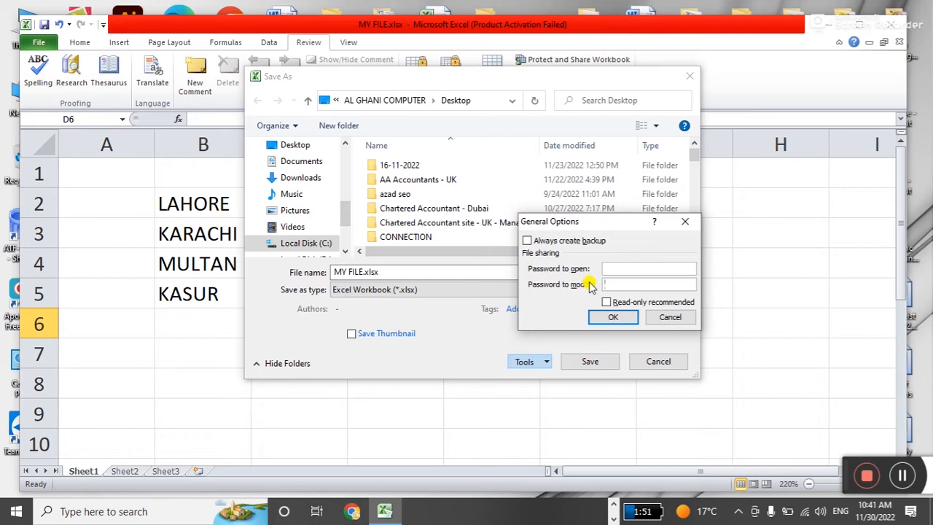
{"action": "left_click", "coordinate": [612, 317]}
{"action": "left_click", "coordinate": [590, 361]}
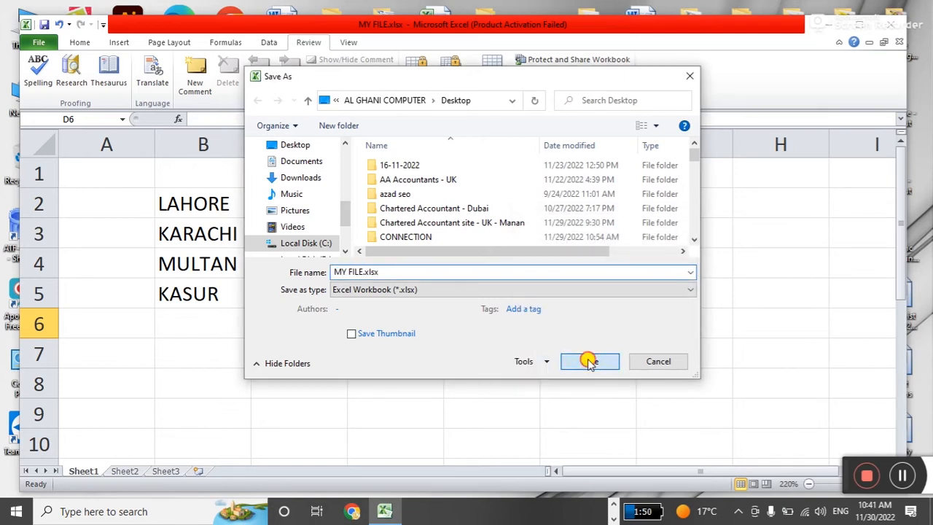
{"action": "left_click", "coordinate": [513, 261]}
{"action": "left_click", "coordinate": [506, 303]}
{"action": "left_click", "coordinate": [341, 293]}
{"action": "left_click", "coordinate": [391, 222]}
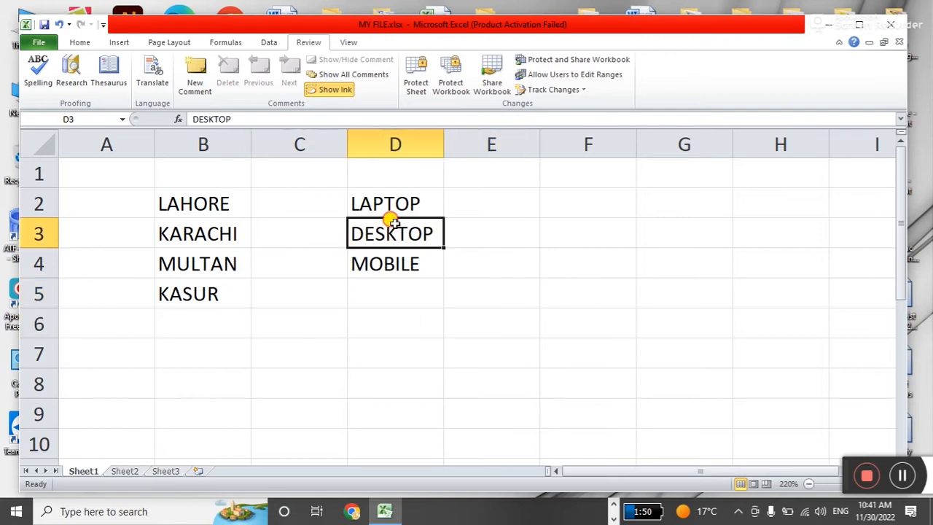
Close and reopen MY FILE.xlsx from Recent without any password, then view its Info page.
{"action": "left_click", "coordinate": [900, 42]}
{"action": "left_click", "coordinate": [38, 40]}
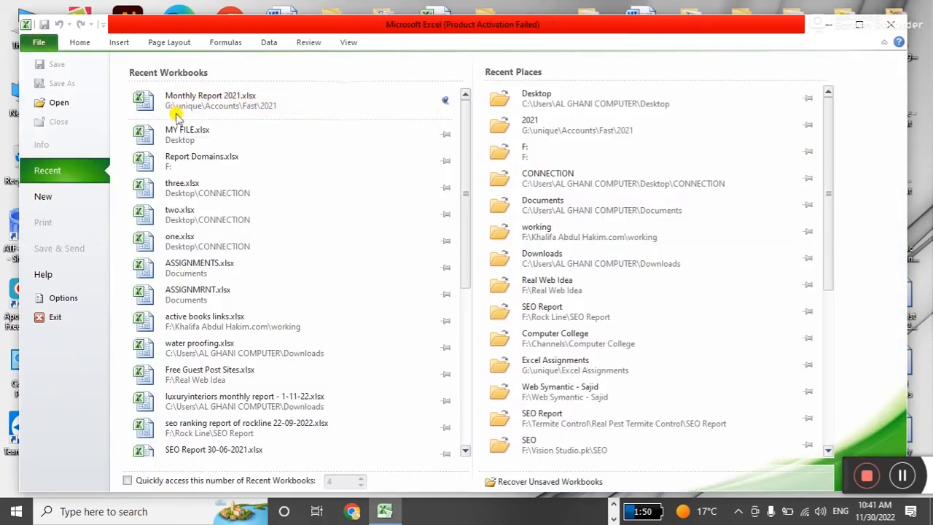
{"action": "left_click", "coordinate": [212, 131]}
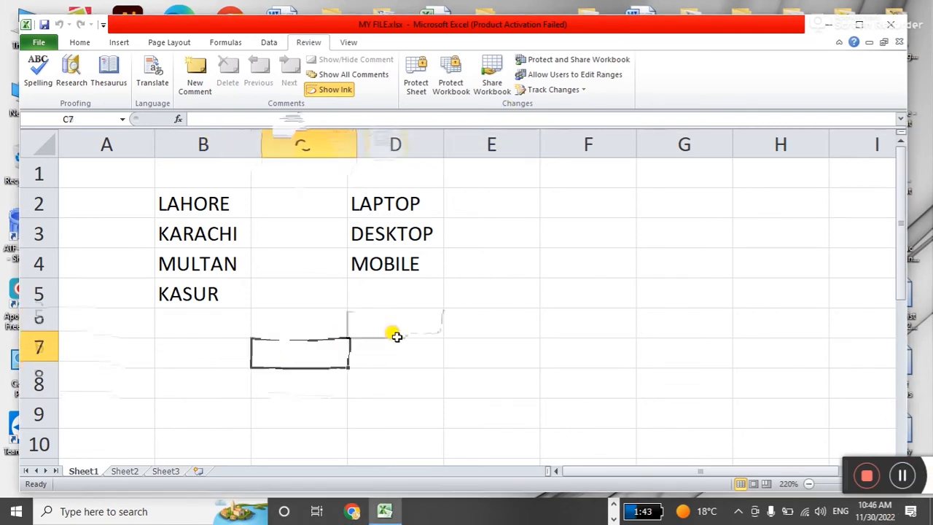
{"action": "left_click", "coordinate": [408, 357]}
{"action": "left_click", "coordinate": [309, 333]}
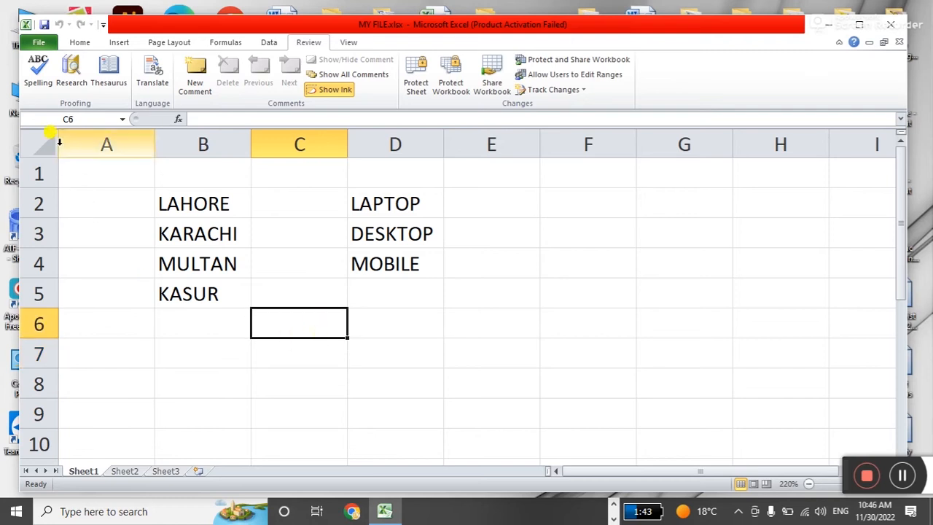
{"action": "left_click", "coordinate": [39, 42]}
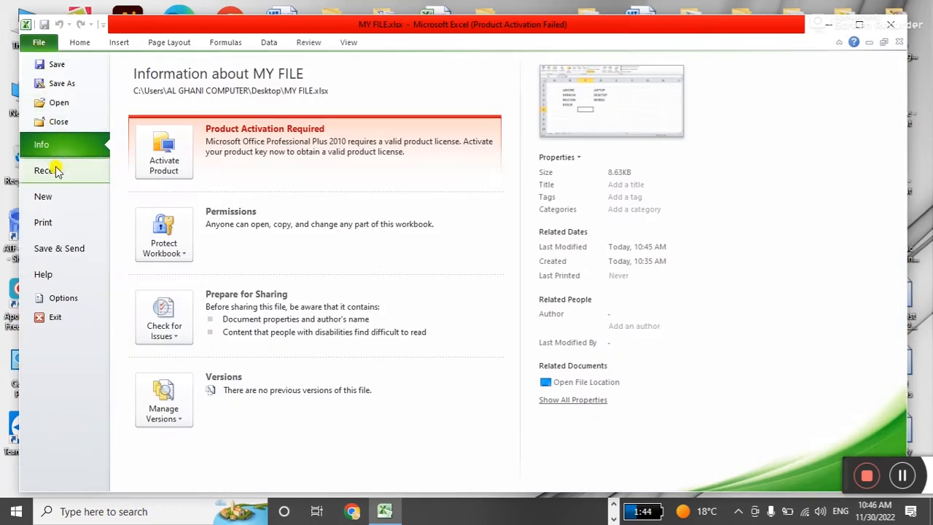
Encrypt MY FILE.xlsx with an opening password via Protect Workbook, then return to the worksheet.
{"action": "left_click", "coordinate": [186, 261]}
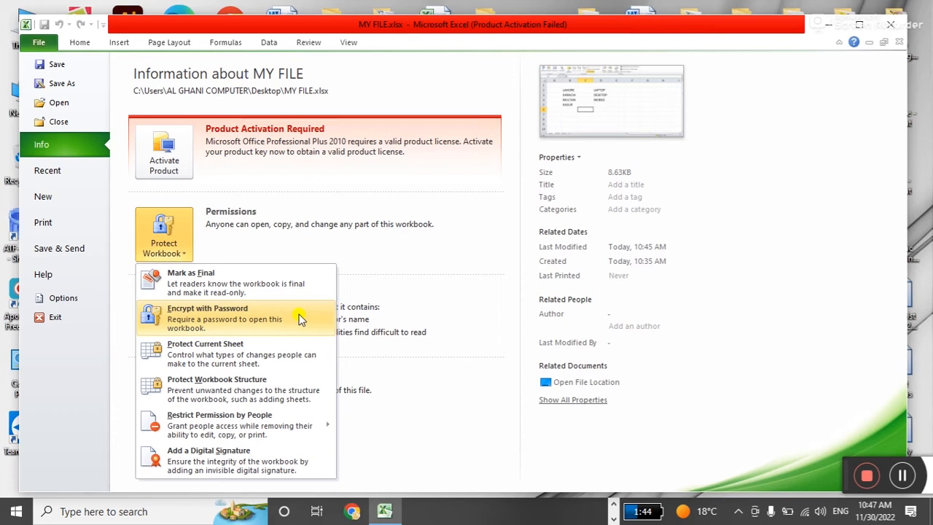
{"action": "left_click", "coordinate": [899, 476]}
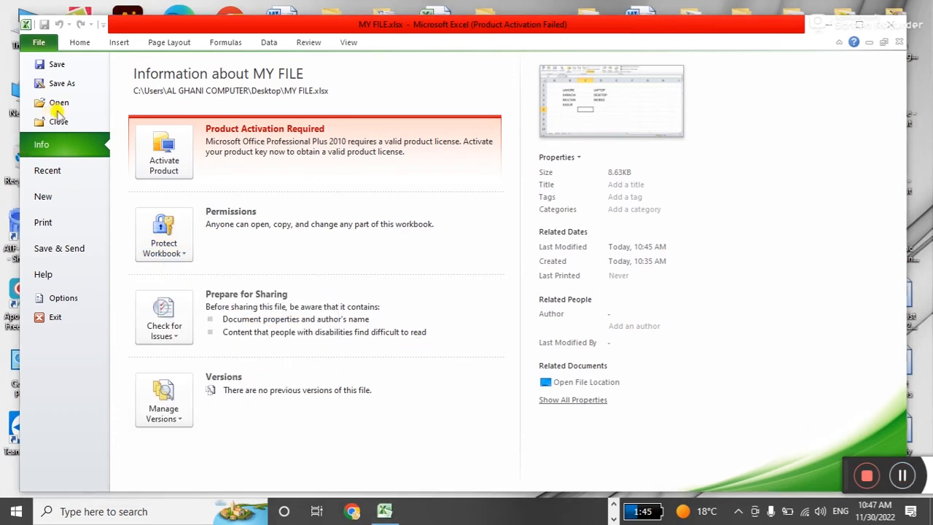
{"action": "left_click", "coordinate": [178, 251]}
{"action": "left_click", "coordinate": [267, 324]}
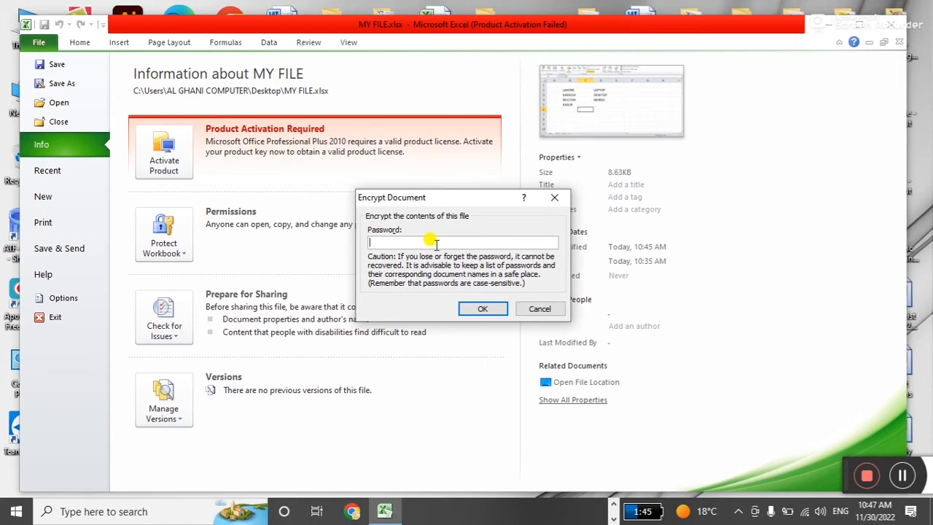
{"action": "type", "text": "1"}
{"action": "key", "text": "Return"}
{"action": "type", "text": "1"}
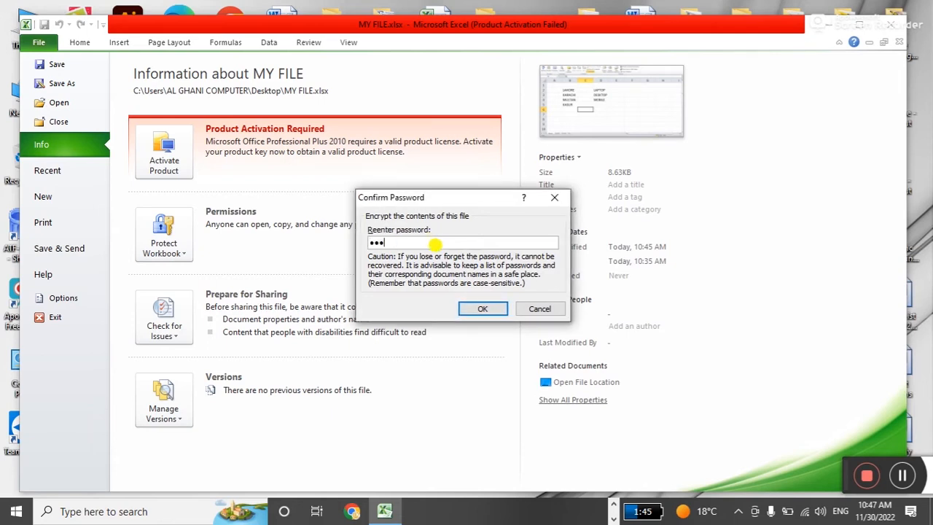
{"action": "key", "text": "Return"}
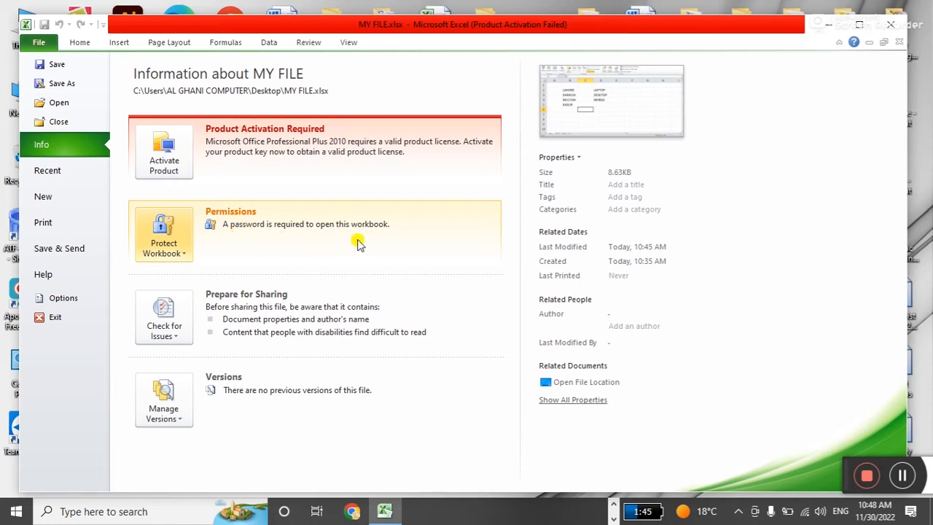
{"action": "key", "text": "Escape"}
Save and close MY FILE.xlsx, then reopen it from Recent by entering its password.
{"action": "left_click", "coordinate": [556, 220]}
{"action": "left_click", "coordinate": [900, 43]}
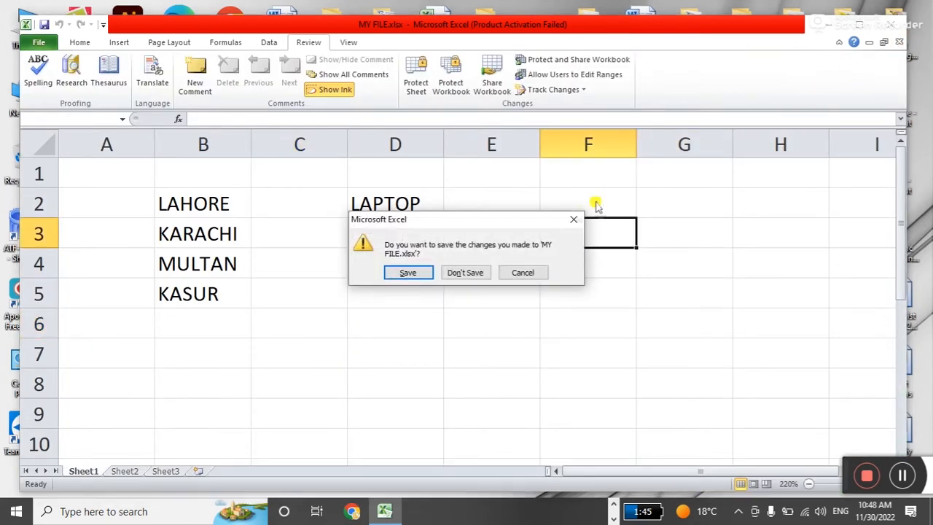
{"action": "left_click", "coordinate": [417, 270]}
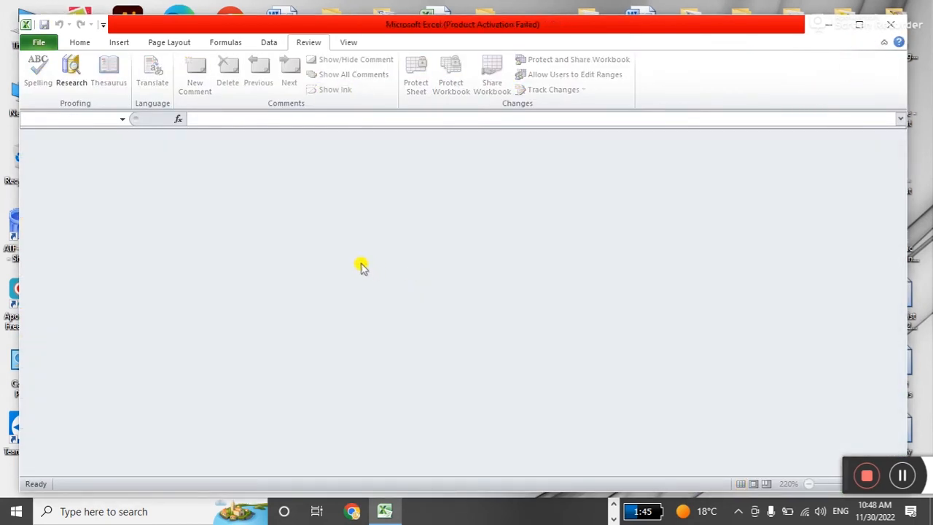
{"action": "left_click", "coordinate": [39, 42]}
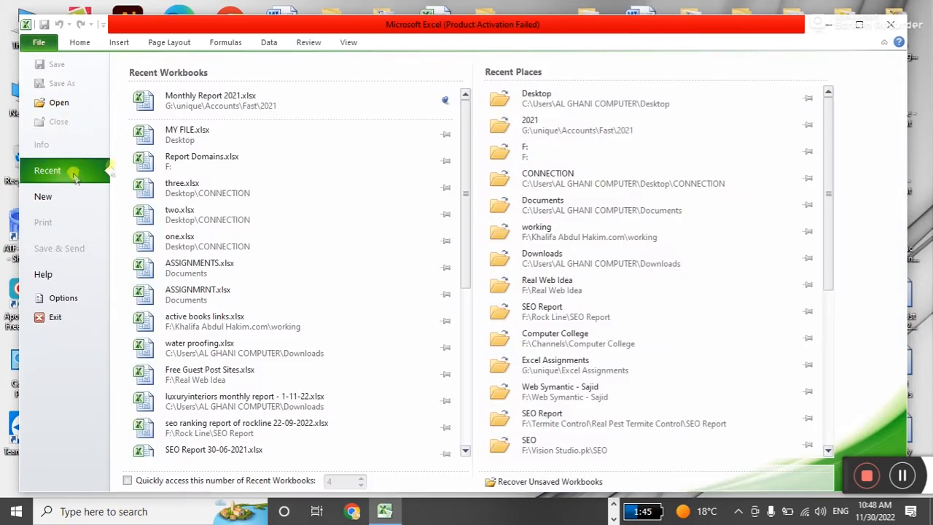
{"action": "left_click", "coordinate": [187, 133]}
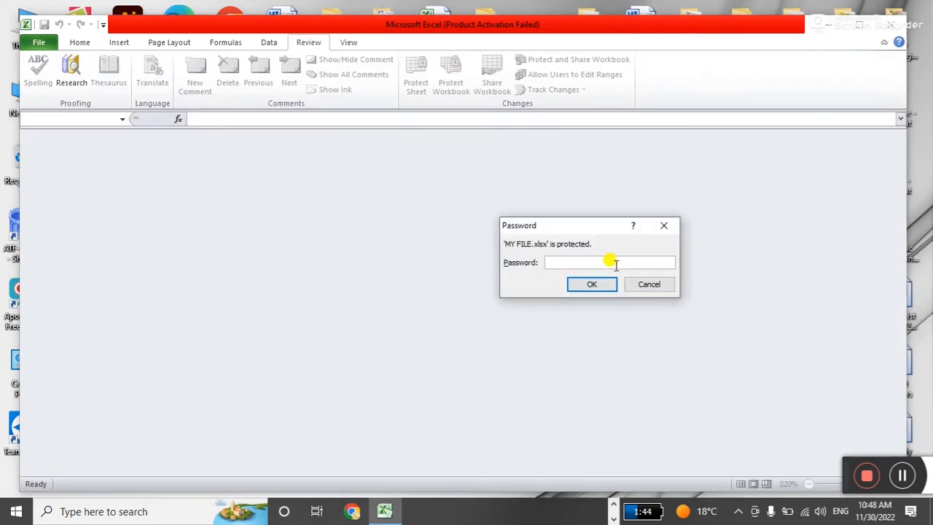
{"action": "type", "text": "12345"}
{"action": "key", "text": "Return"}
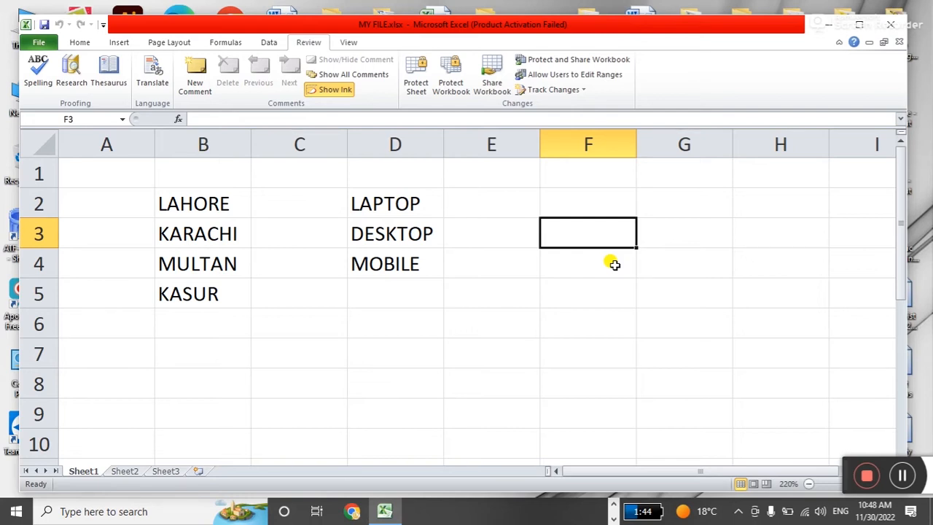
Empty the Encrypt with Password box to remove the opening password, then leave the Info view.
{"action": "left_click", "coordinate": [37, 42]}
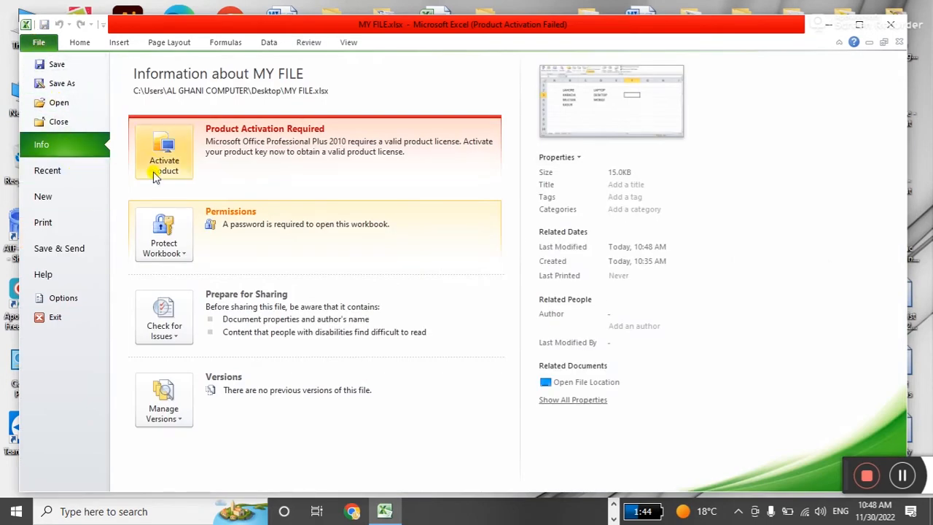
{"action": "left_click", "coordinate": [175, 258]}
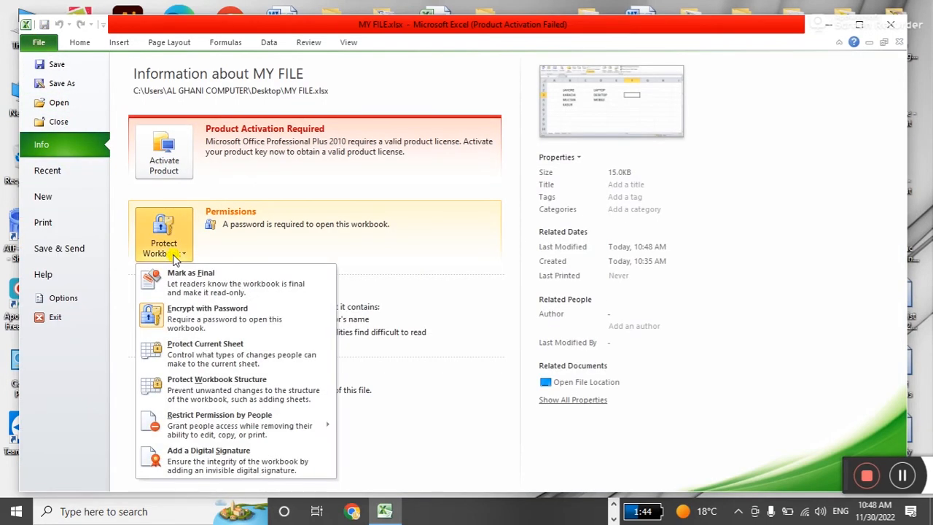
{"action": "left_click", "coordinate": [218, 314]}
{"action": "type", "text": "12345"}
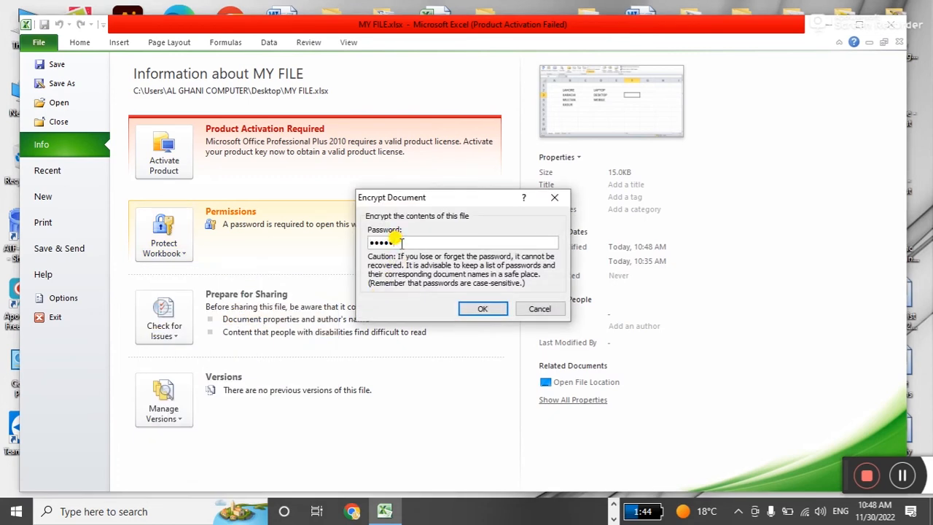
{"action": "left_click_drag", "start_coordinate": [401, 242], "coordinate": [318, 242]}
{"action": "key", "text": "BackSpace"}
{"action": "left_click", "coordinate": [480, 309]}
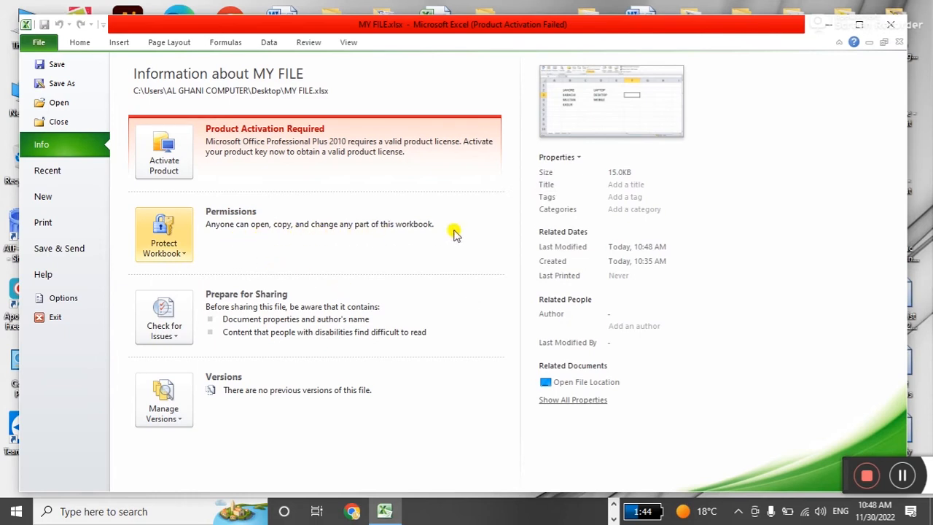
{"action": "key", "text": "Escape"}
Select cells D5, E8, D7 and C8, then switch to Sheet2.
{"action": "left_click", "coordinate": [364, 297]}
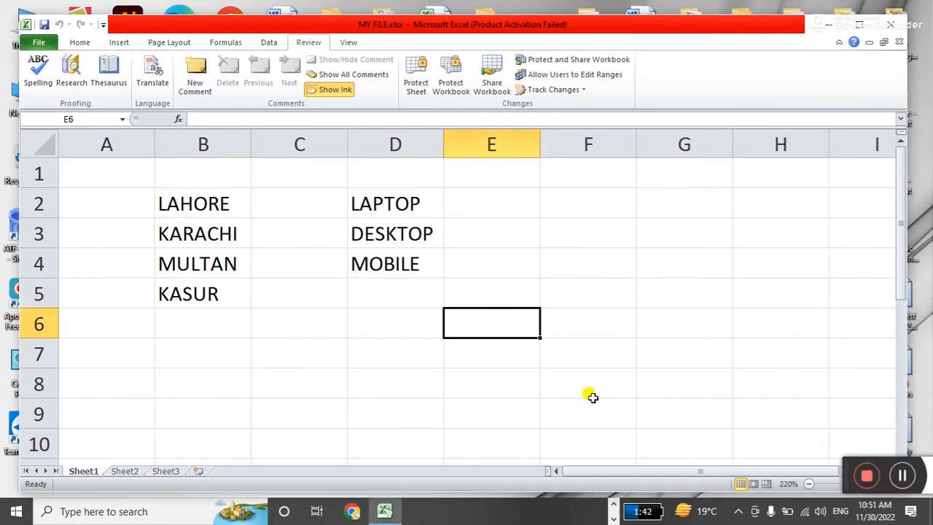
{"action": "left_click", "coordinate": [456, 385]}
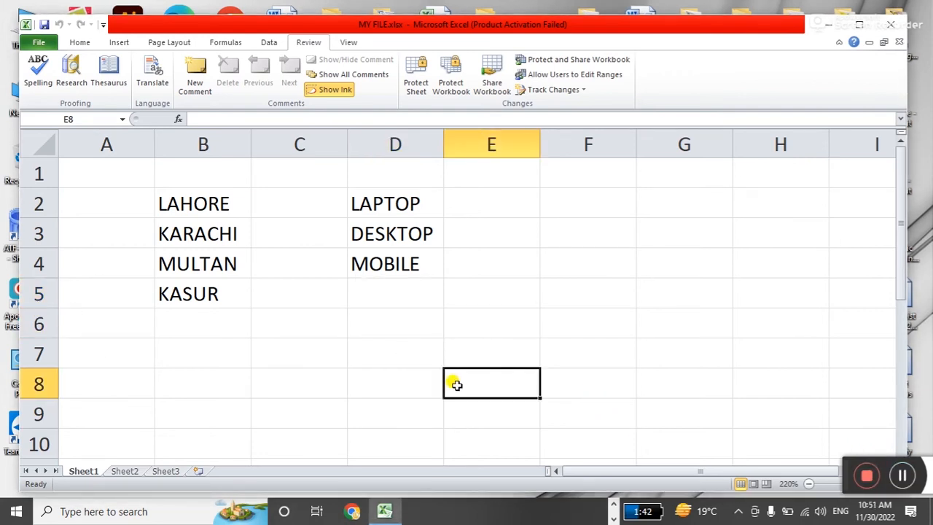
{"action": "left_click", "coordinate": [350, 347]}
{"action": "left_click", "coordinate": [294, 370]}
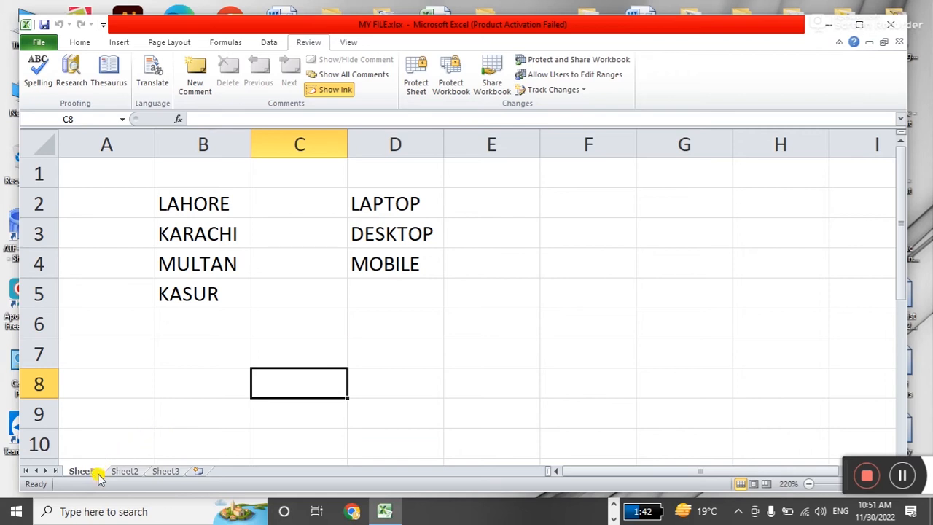
{"action": "left_click", "coordinate": [125, 471]}
Rename the three sheets ACCOUNTS, SALES and ADMIN.
{"action": "left_click", "coordinate": [166, 472]}
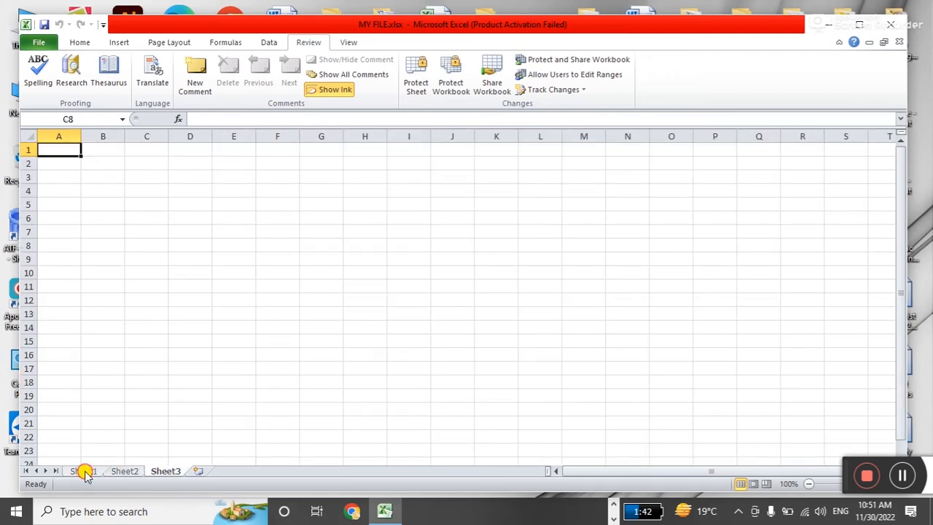
{"action": "left_click", "coordinate": [83, 471]}
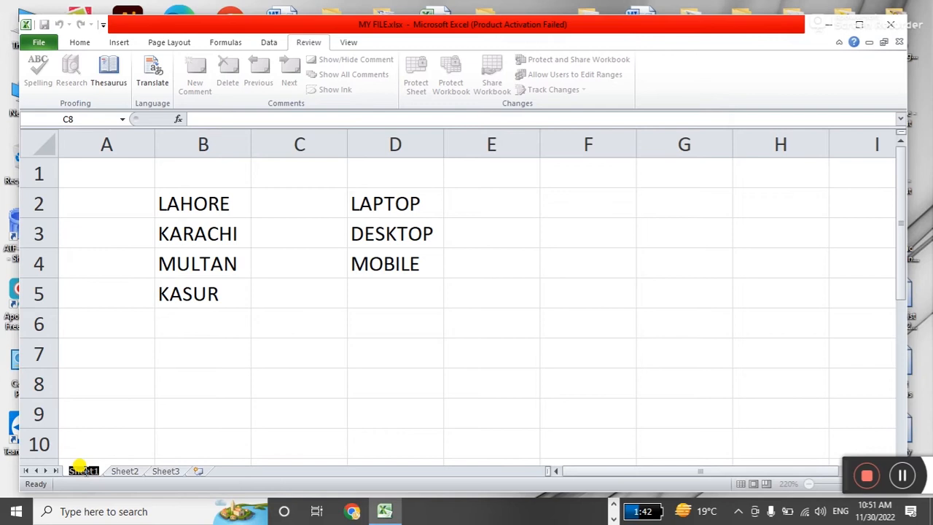
{"action": "type", "text": "ACCOUNTS"}
{"action": "key", "text": "Return"}
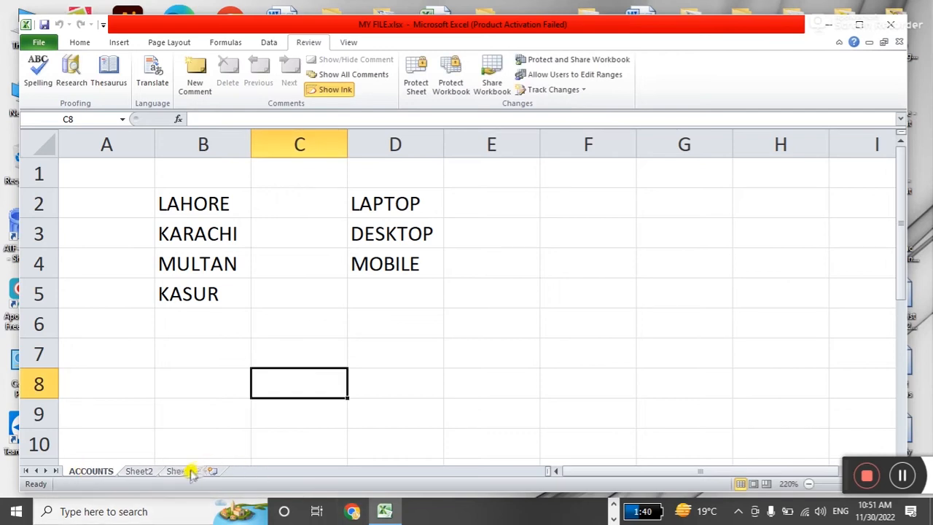
{"action": "left_click_drag", "start_coordinate": [208, 466], "coordinate": [150, 470]}
{"action": "double_click", "coordinate": [148, 471]}
{"action": "type", "text": "SALES"}
{"action": "key", "text": "Return"}
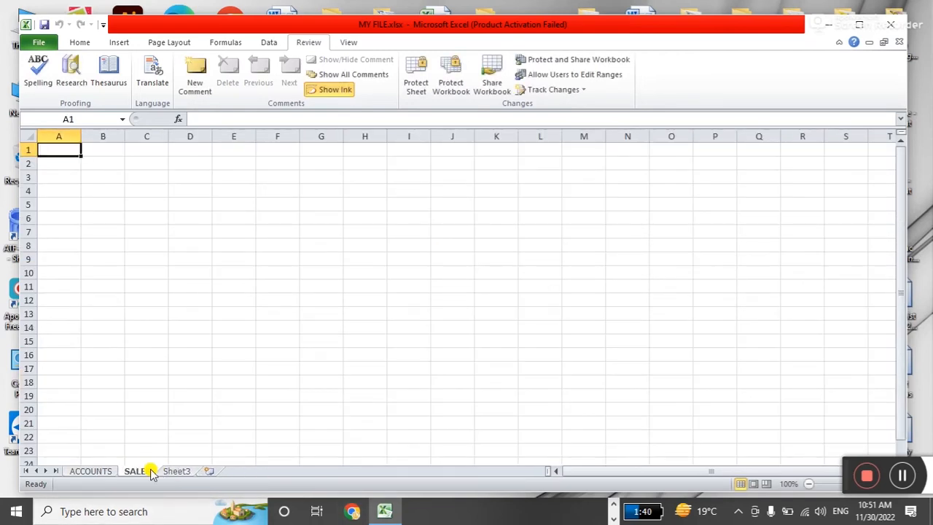
{"action": "double_click", "coordinate": [179, 472]}
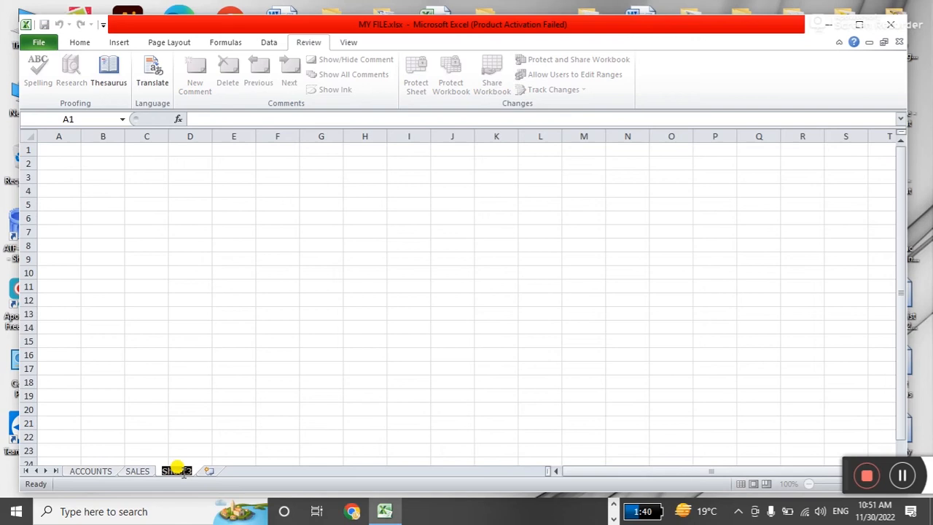
{"action": "type", "text": "ADMIN"}
{"action": "key", "text": "Return"}
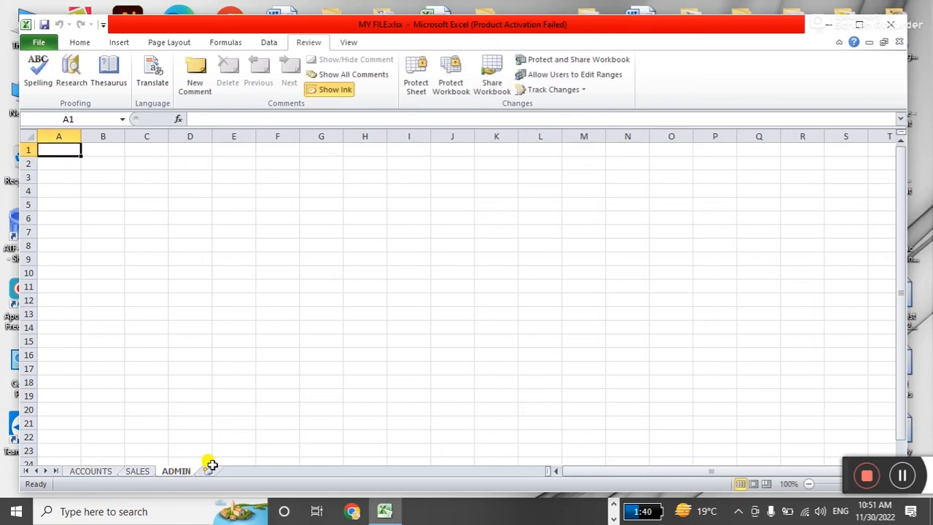
Insert a fourth sheet and name it MANUFACTURING.
{"action": "left_click", "coordinate": [208, 470]}
{"action": "double_click", "coordinate": [212, 471]}
{"action": "type", "text": "MANUFACTURING"}
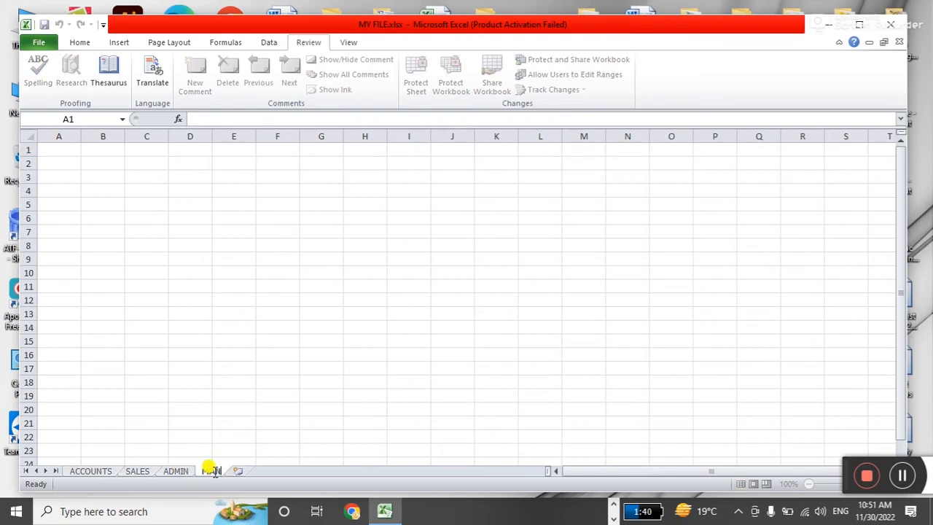
{"action": "key", "text": "Return"}
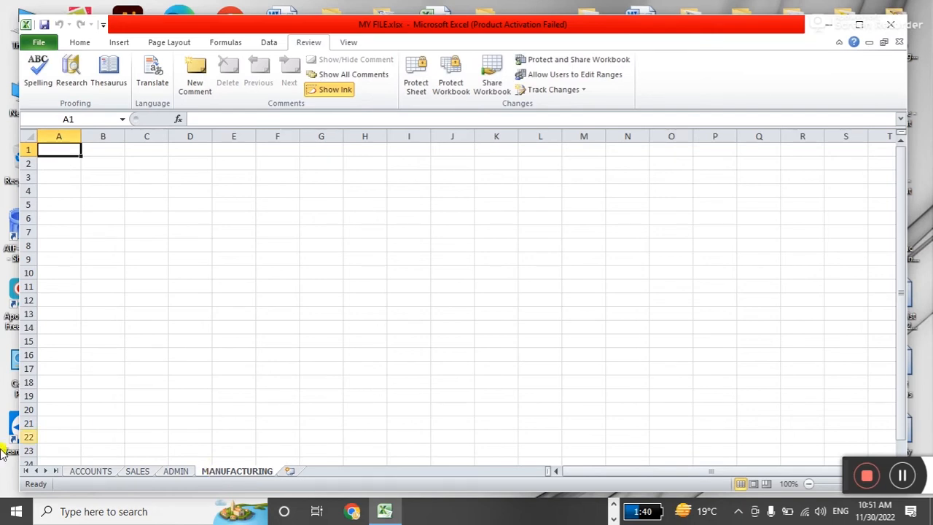
{"action": "left_click", "coordinate": [188, 328]}
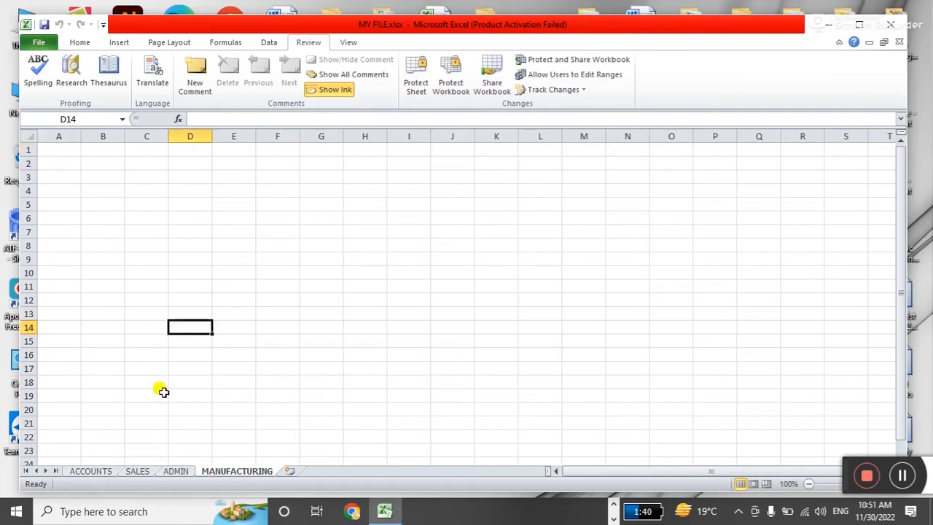
{"action": "left_click", "coordinate": [102, 472]}
{"action": "left_click", "coordinate": [401, 357]}
{"action": "left_click", "coordinate": [552, 295]}
{"action": "left_click", "coordinate": [370, 357]}
{"action": "left_click", "coordinate": [228, 295]}
{"action": "left_click_drag", "start_coordinate": [193, 204], "coordinate": [481, 382]}
{"action": "left_click", "coordinate": [481, 384]}
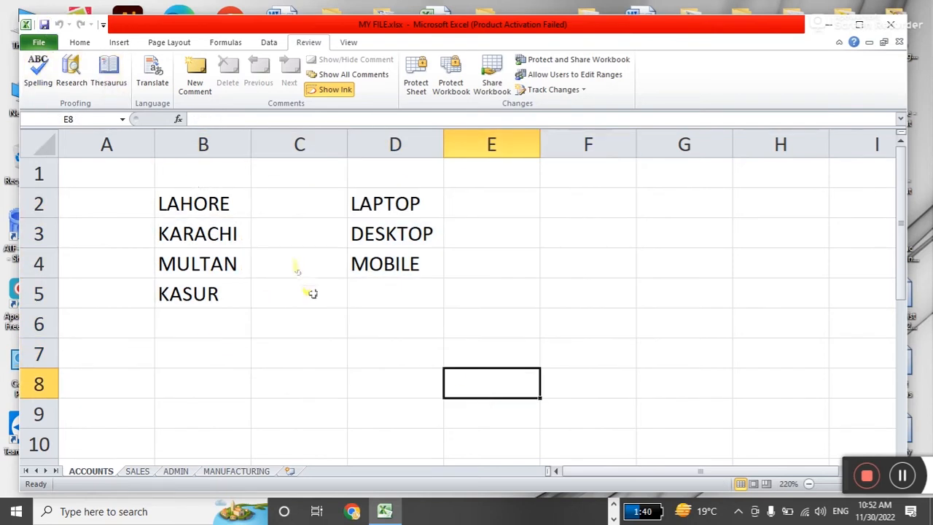
{"action": "left_click", "coordinate": [358, 352]}
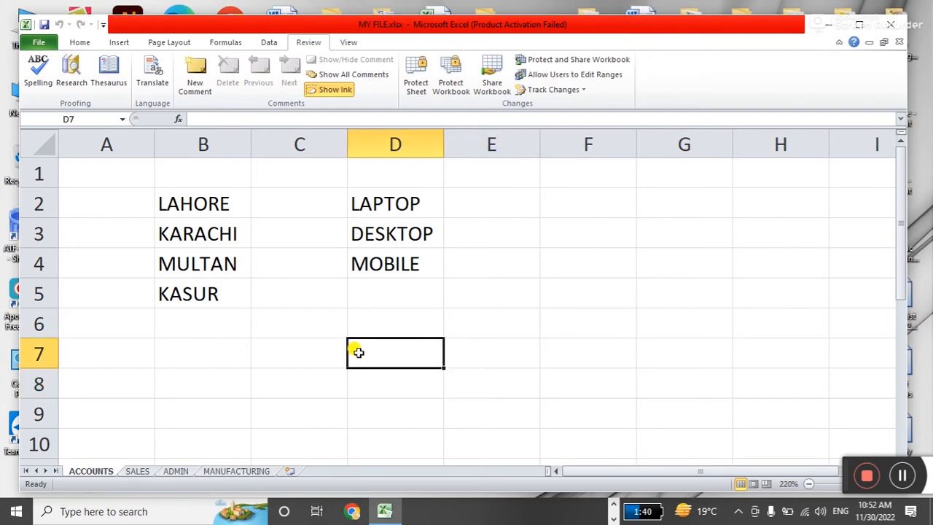
{"action": "left_click", "coordinate": [466, 314]}
{"action": "left_click", "coordinate": [568, 291]}
{"action": "left_click", "coordinate": [652, 266]}
{"action": "left_click", "coordinate": [701, 319]}
{"action": "left_click", "coordinate": [142, 470]}
{"action": "left_click", "coordinate": [91, 473]}
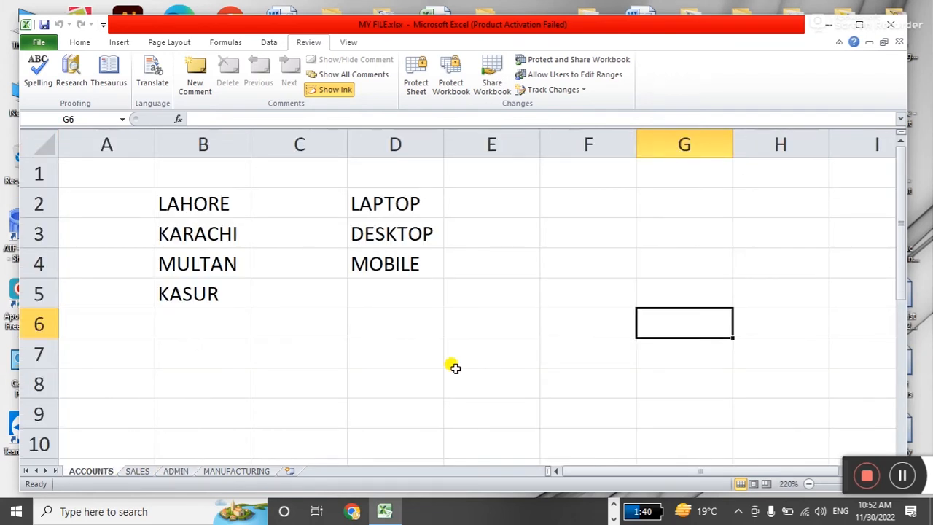
{"action": "left_click", "coordinate": [478, 366]}
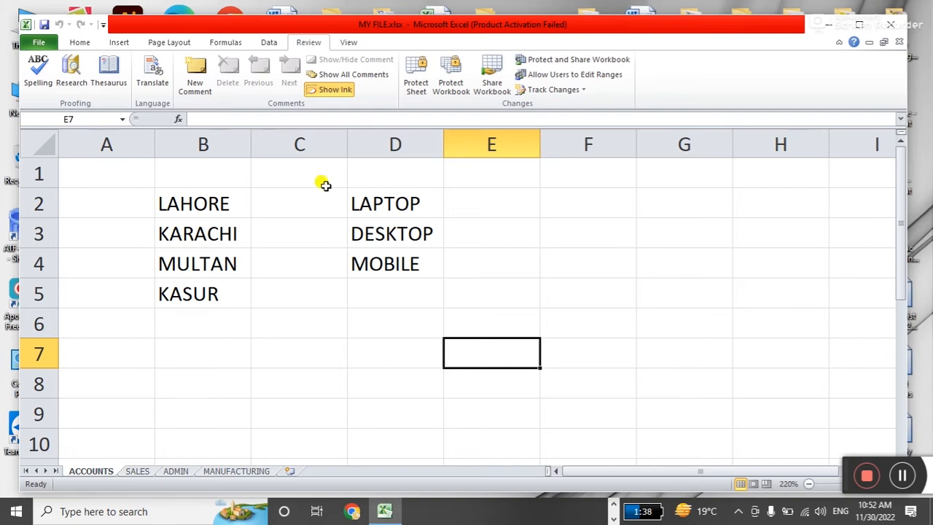
{"action": "left_click", "coordinate": [549, 254]}
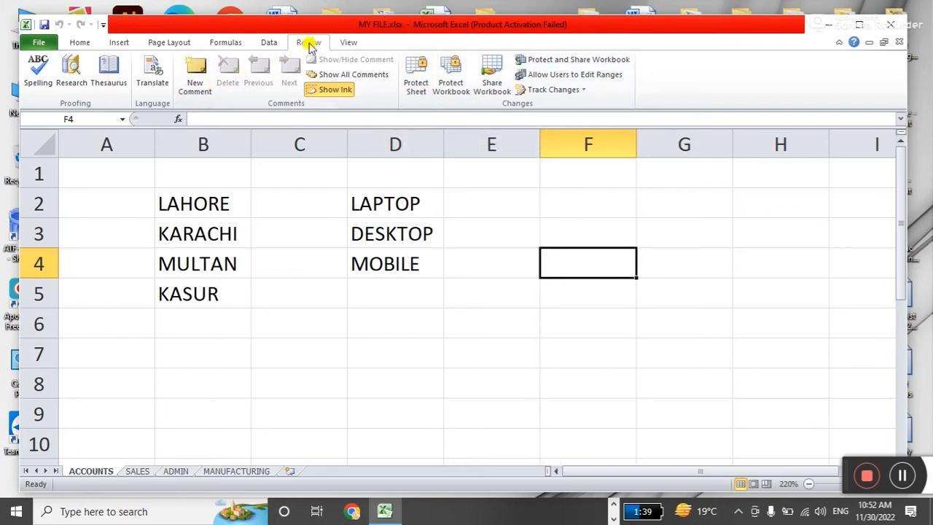
Protect the ACCOUNTS sheet via Review > Protect Sheet with a password, then re-enter it to confirm.
{"action": "left_click", "coordinate": [420, 78]}
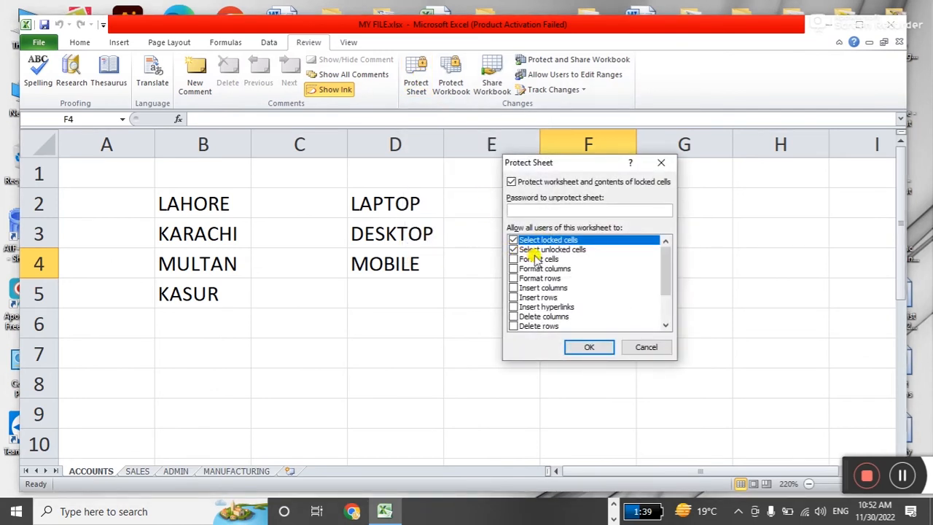
{"action": "left_click_drag", "start_coordinate": [663, 270], "coordinate": [669, 240]}
{"action": "type", "text": "12345"}
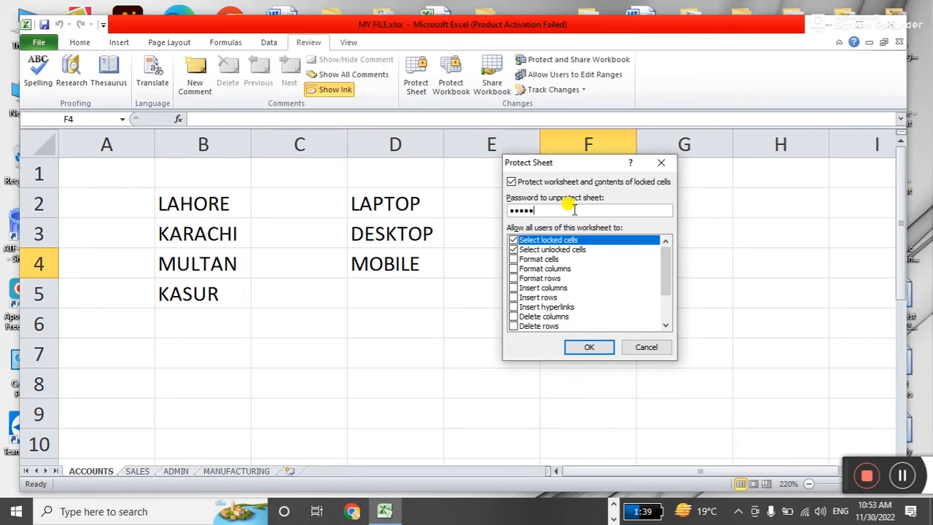
{"action": "key", "text": "Return"}
{"action": "type", "text": "12"}
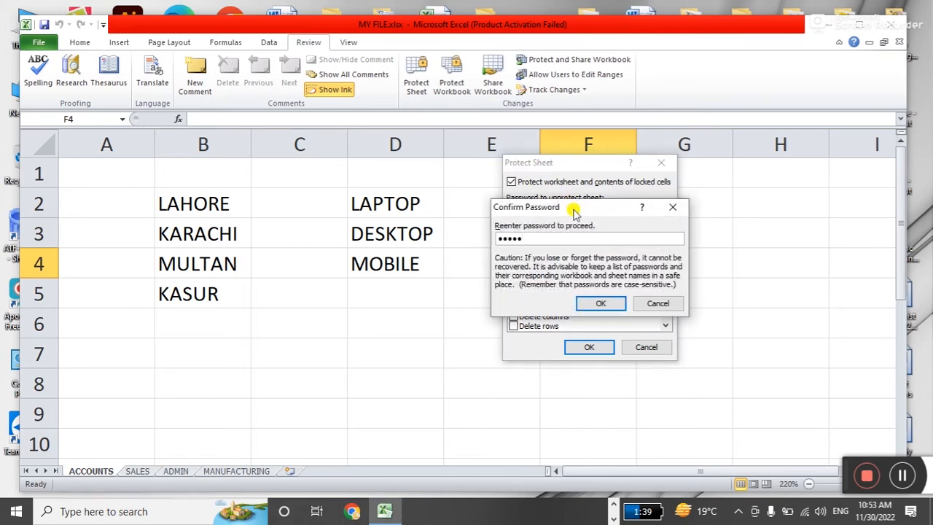
{"action": "key", "text": "Return"}
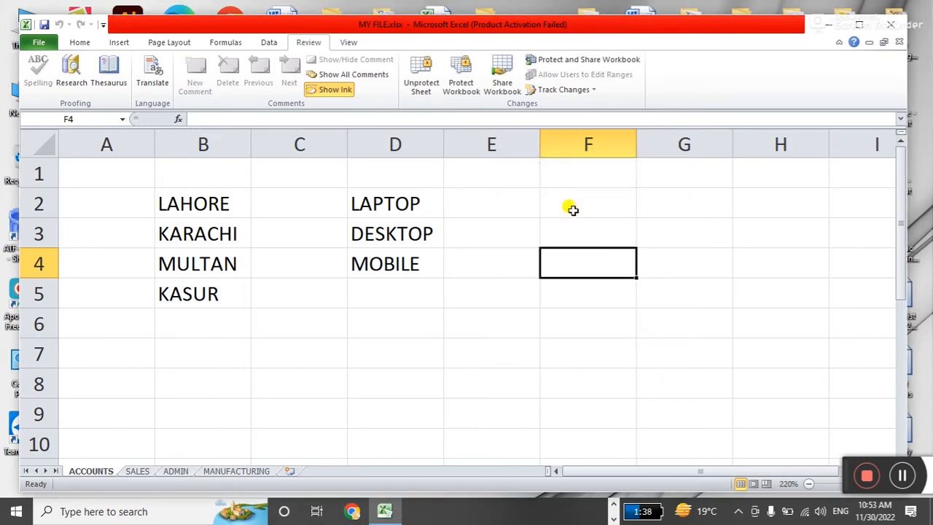
Try editing F2 on the protected ACCOUNTS sheet and dismiss the read-only warning.
{"action": "left_click", "coordinate": [518, 275]}
{"action": "left_click", "coordinate": [515, 223]}
{"action": "left_click", "coordinate": [567, 210]}
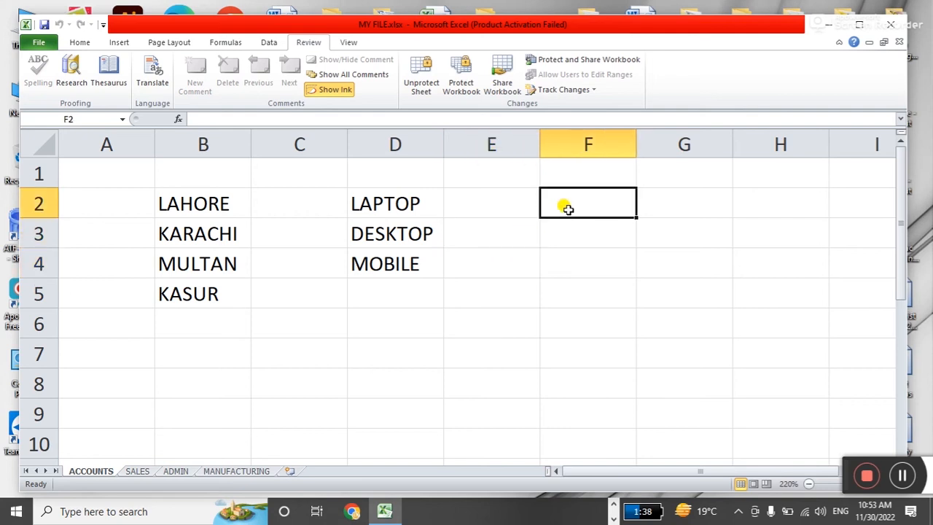
{"action": "double_click", "coordinate": [568, 211]}
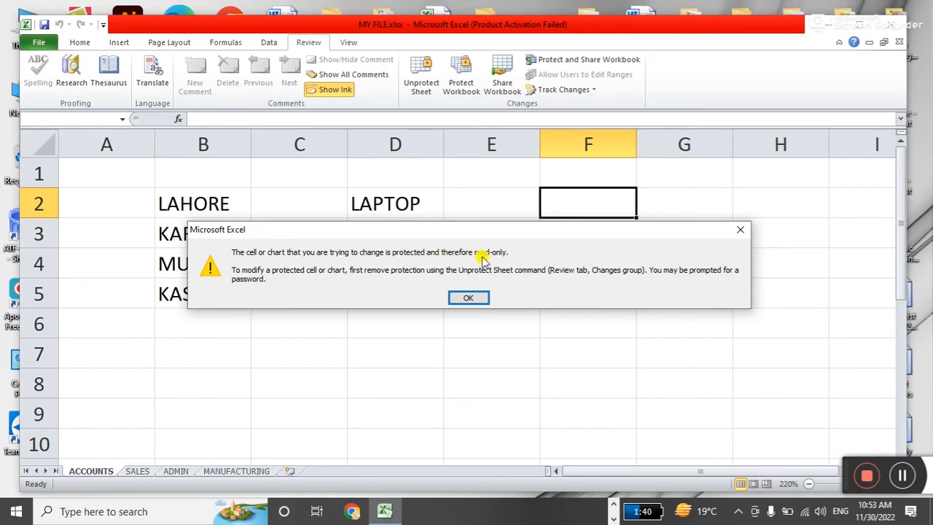
{"action": "left_click", "coordinate": [470, 296]}
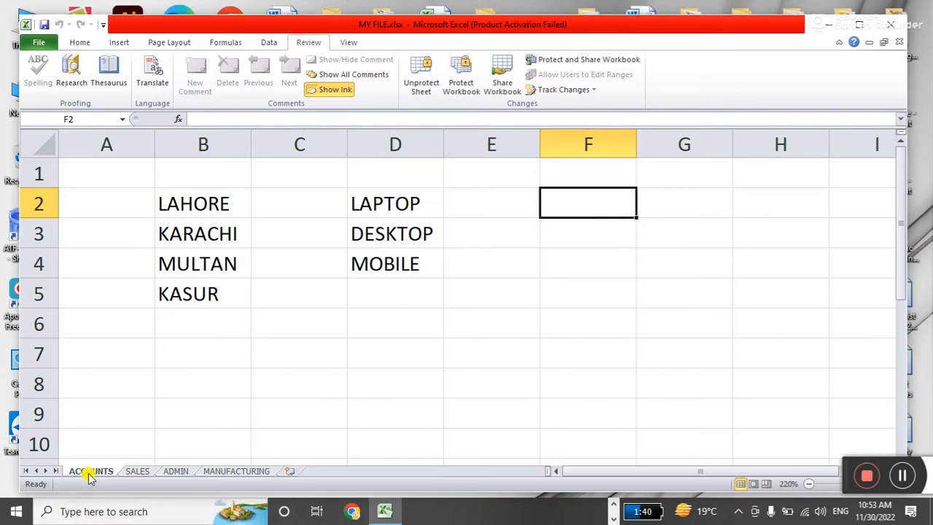
{"action": "left_click", "coordinate": [357, 375]}
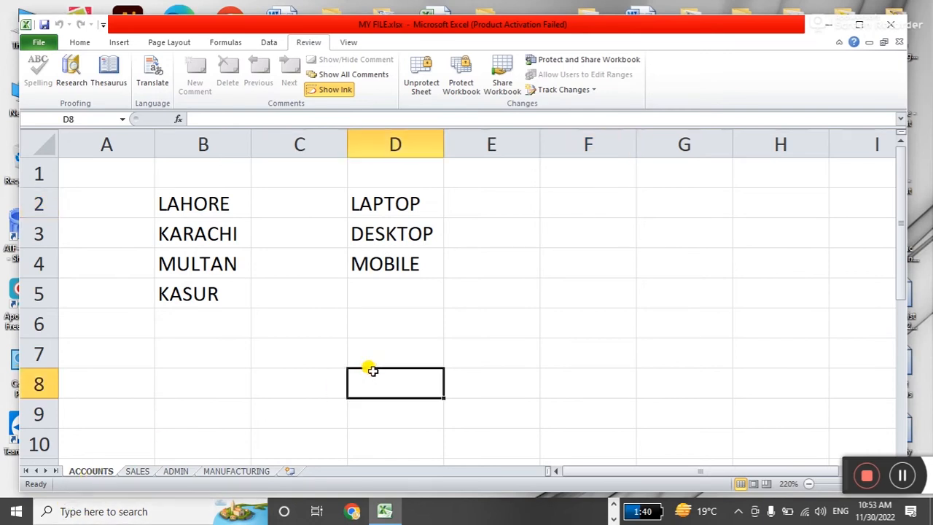
Enter S into J8 on SALES and into L5 and K9 on ADMIN.
{"action": "left_click", "coordinate": [138, 471]}
{"action": "left_click", "coordinate": [451, 246]}
{"action": "type", "text": "S"}
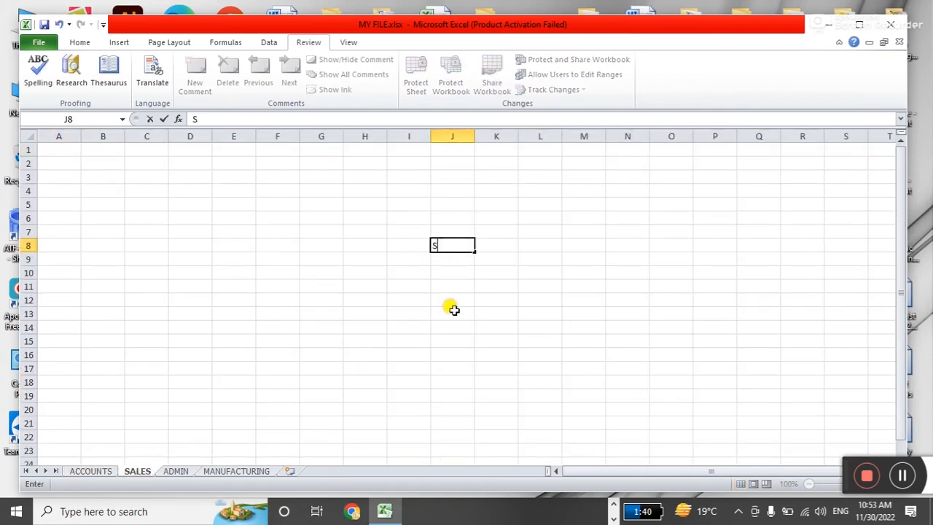
{"action": "left_click", "coordinate": [452, 381]}
{"action": "left_click", "coordinate": [175, 470]}
{"action": "left_click", "coordinate": [539, 204]}
{"action": "type", "text": "S"}
{"action": "left_click", "coordinate": [496, 260]}
{"action": "type", "text": "S"}
{"action": "left_click", "coordinate": [539, 313]}
Enter S into H7 and H14 on MANUFACTURING, then go back to ACCOUNTS.
{"action": "type", "text": "S"}
{"action": "left_click_drag", "start_coordinate": [495, 341], "coordinate": [495, 355]}
{"action": "left_click", "coordinate": [240, 471]}
{"action": "left_click", "coordinate": [364, 232]}
{"action": "type", "text": "S"}
{"action": "left_click", "coordinate": [365, 287]}
{"action": "type", "text": "S"}
{"action": "left_click", "coordinate": [368, 324]}
{"action": "type", "text": "S"}
{"action": "left_click", "coordinate": [368, 366]}
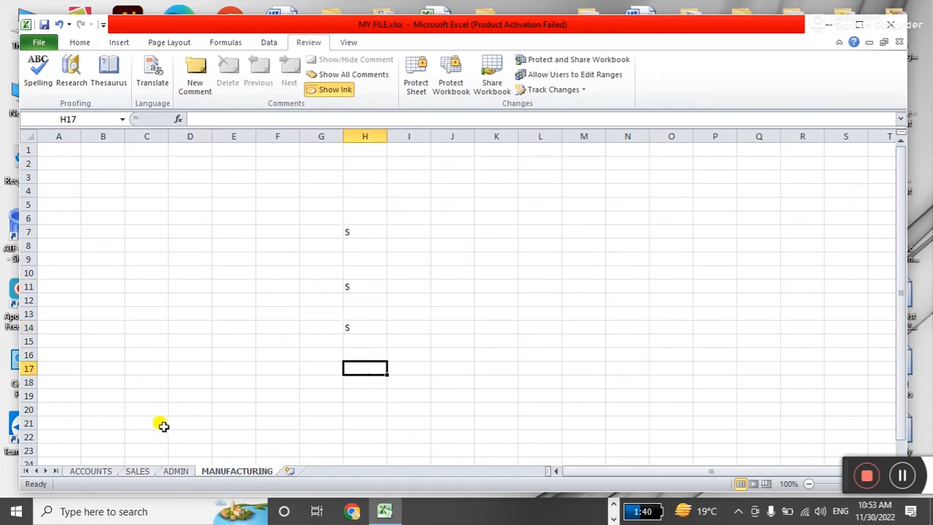
{"action": "left_click", "coordinate": [108, 471]}
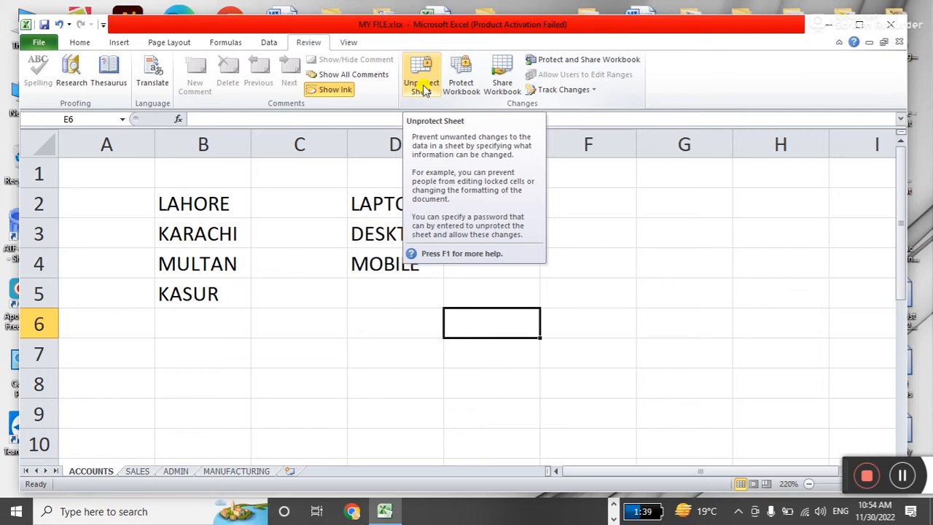
Attempt edits on E4 and MOBILE in D4, dismiss both read-only warnings, then right-click the ACCOUNTS sheet.
{"action": "left_click", "coordinate": [596, 269]}
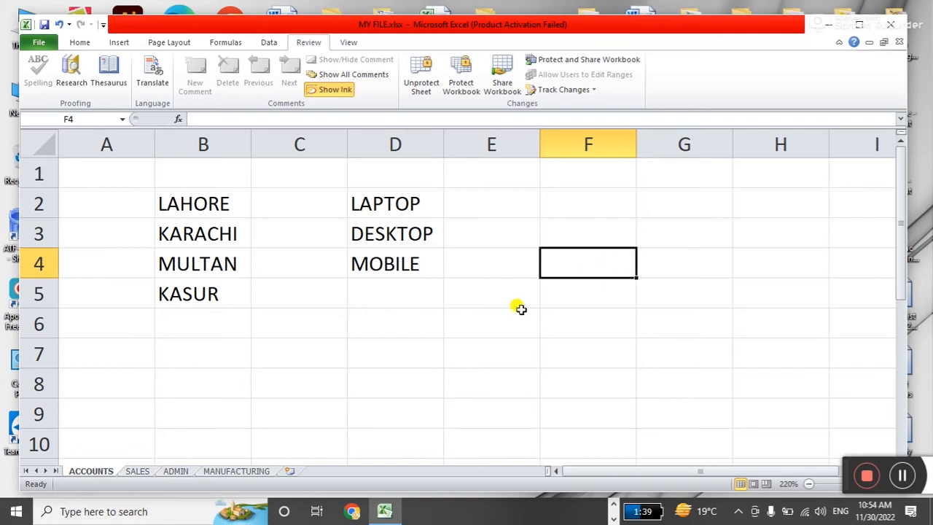
{"action": "left_click", "coordinate": [479, 328]}
{"action": "left_click", "coordinate": [408, 297]}
{"action": "double_click", "coordinate": [473, 271]}
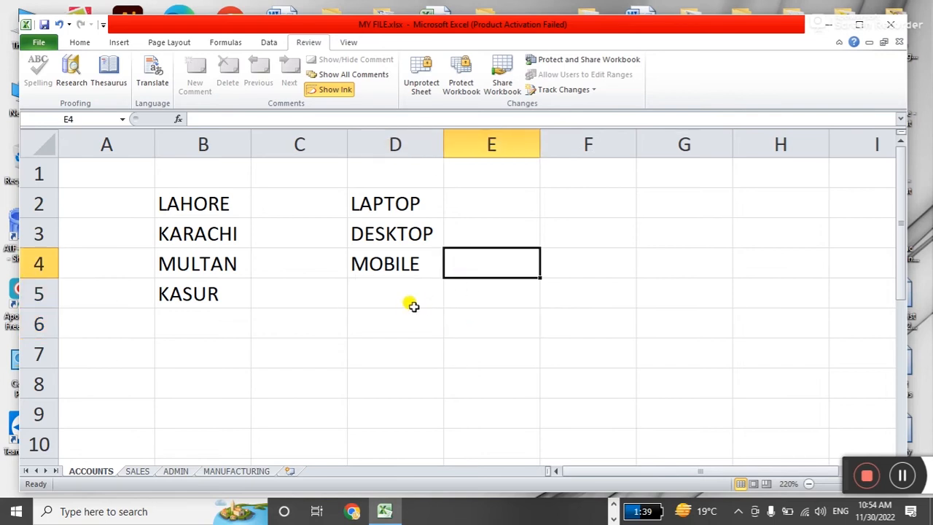
{"action": "left_click", "coordinate": [457, 299]}
{"action": "left_click", "coordinate": [416, 270]}
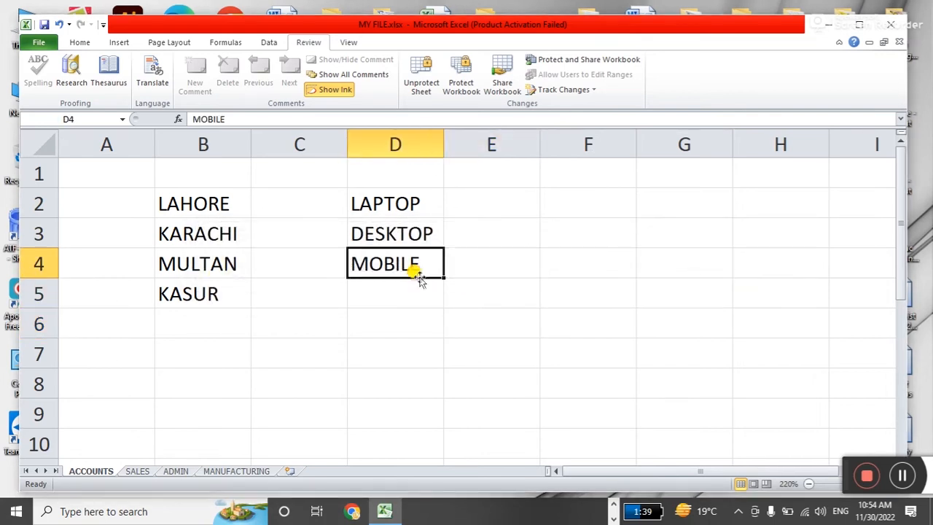
{"action": "double_click", "coordinate": [416, 275]}
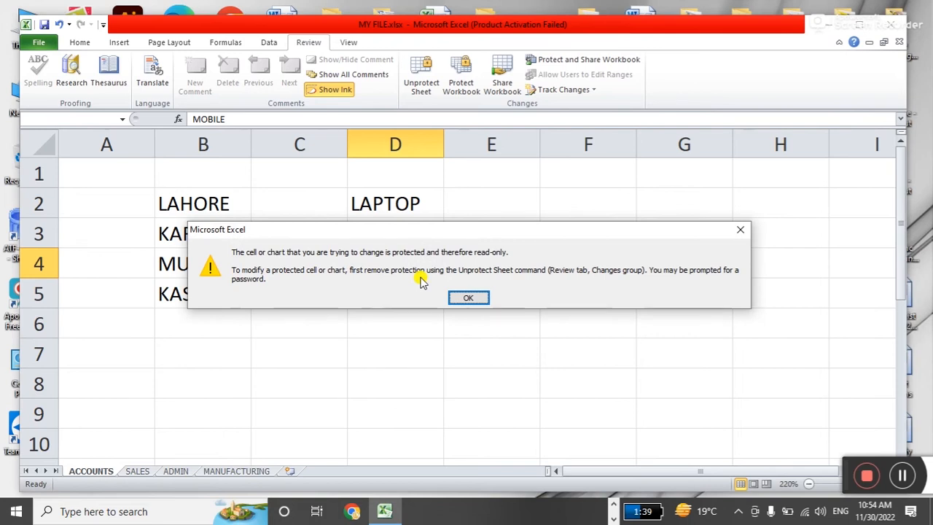
{"action": "key", "text": "Return"}
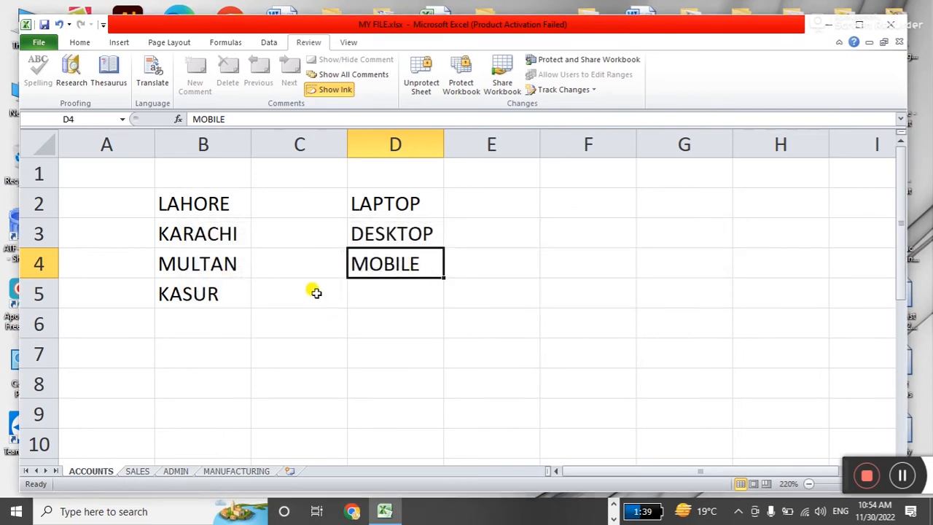
{"action": "right_click", "coordinate": [95, 475]}
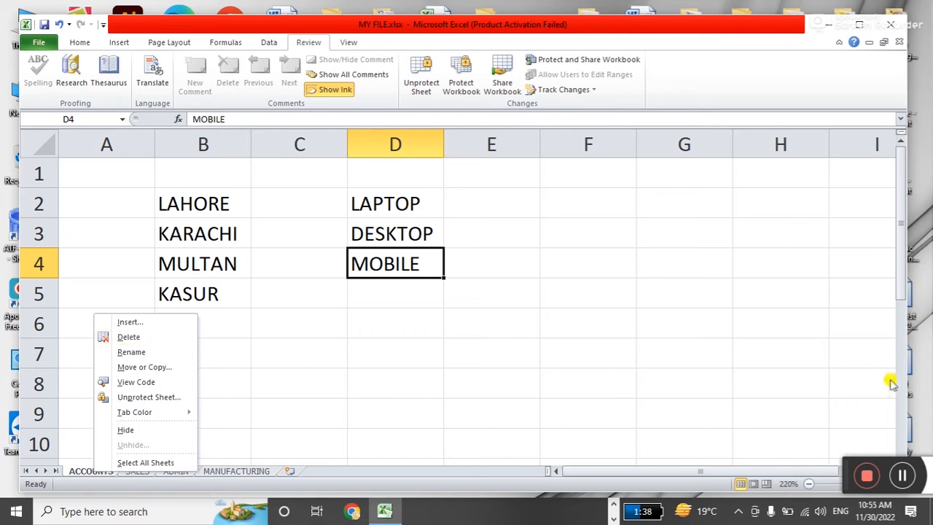
Look through the ACCOUNTS sheet menu and the Home Delete options without deleting anything.
{"action": "left_click", "coordinate": [902, 475]}
{"action": "left_click", "coordinate": [496, 357]}
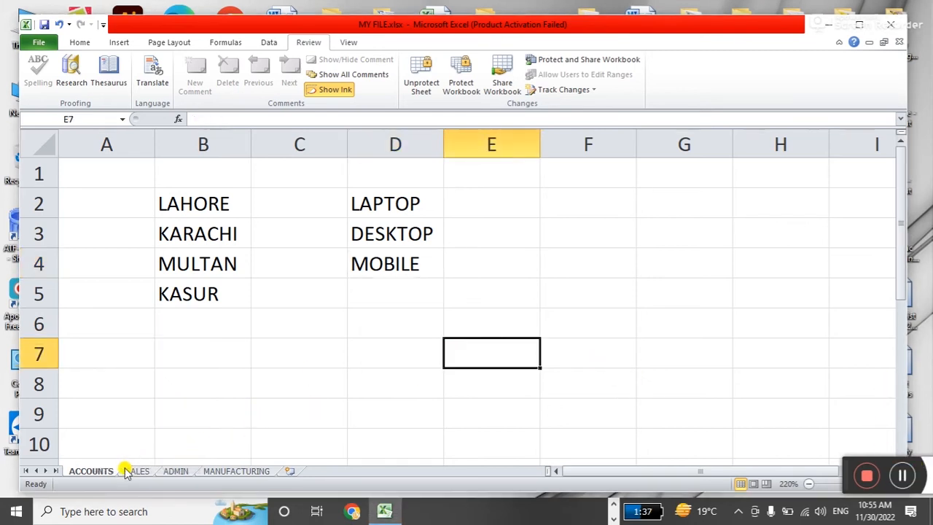
{"action": "right_click", "coordinate": [93, 472]}
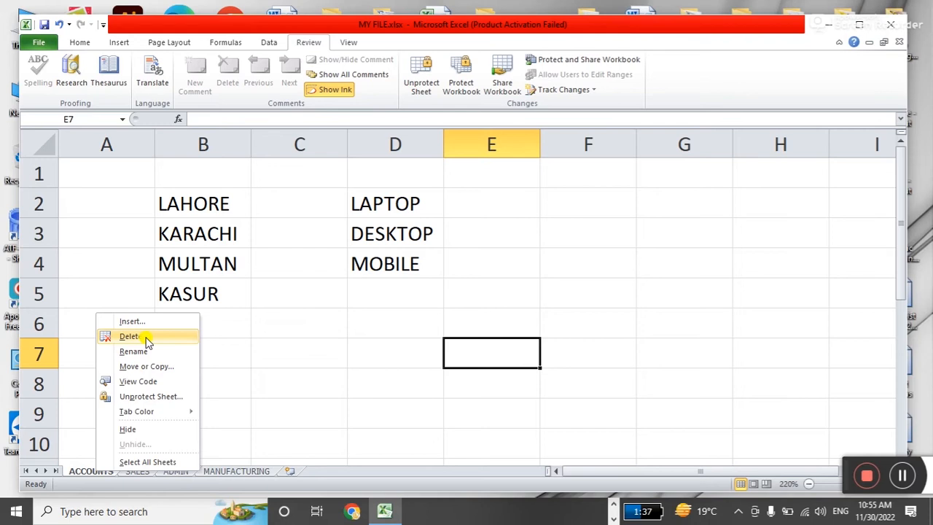
{"action": "left_click", "coordinate": [518, 314]}
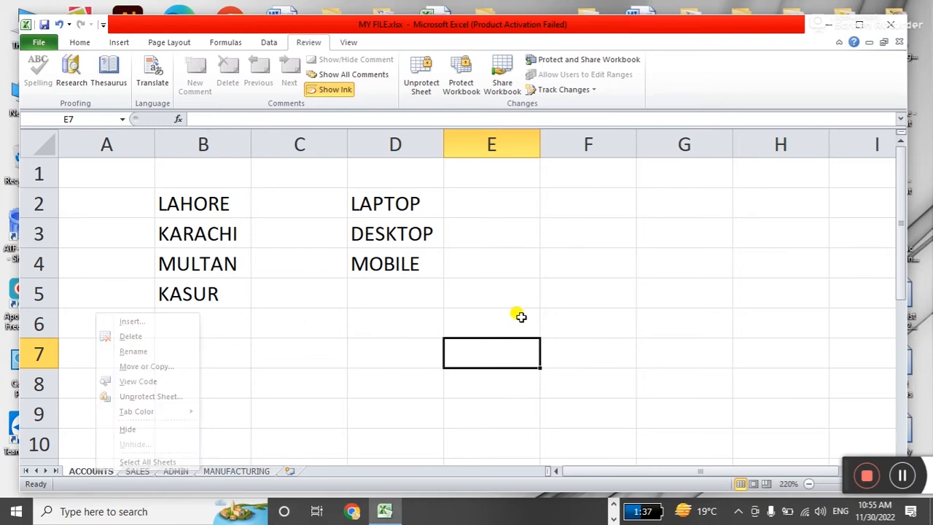
{"action": "left_click", "coordinate": [583, 323]}
{"action": "left_click", "coordinate": [80, 44]}
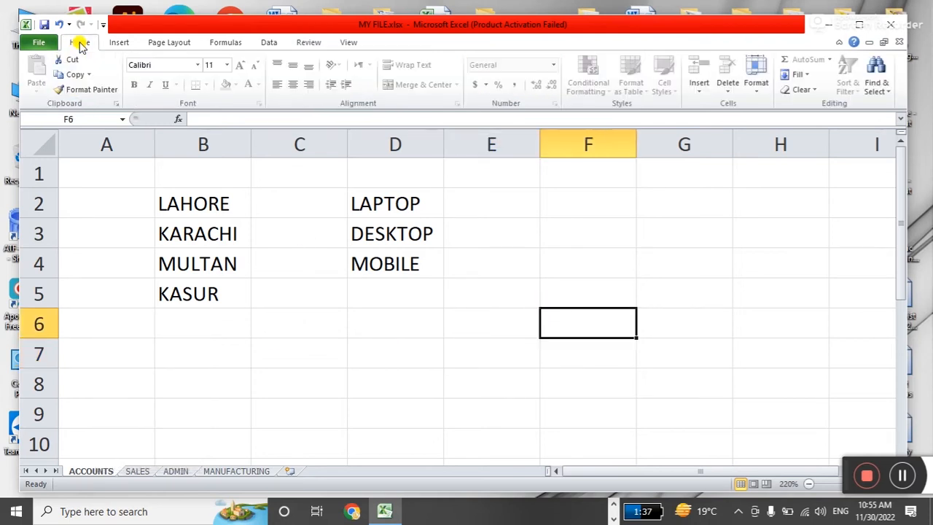
{"action": "left_click", "coordinate": [727, 91]}
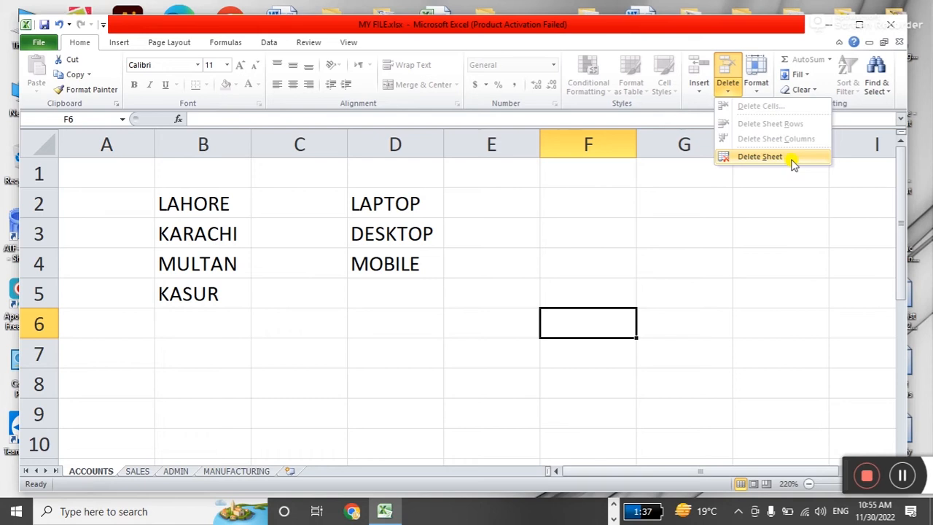
{"action": "left_click", "coordinate": [490, 234]}
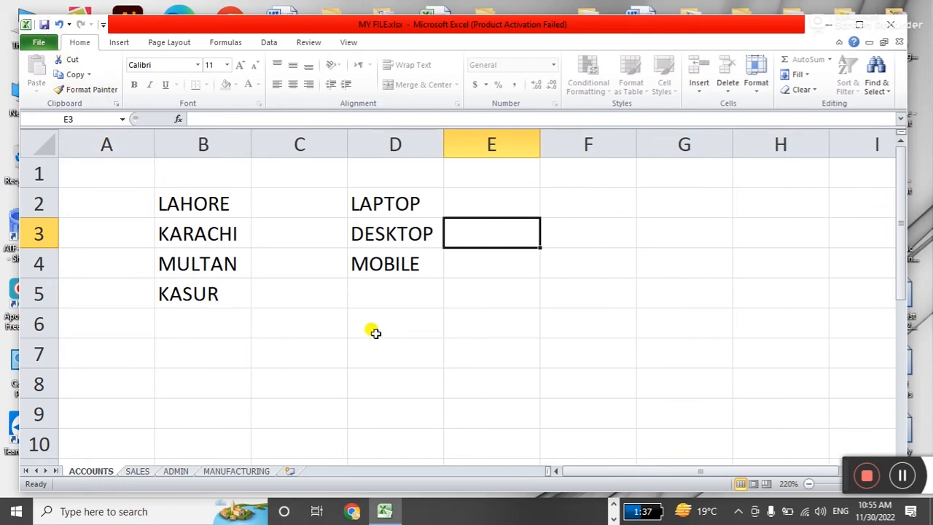
Delete the ACCOUNTS sheet and confirm the permanent deletion.
{"action": "left_click", "coordinate": [332, 344]}
{"action": "right_click", "coordinate": [96, 471]}
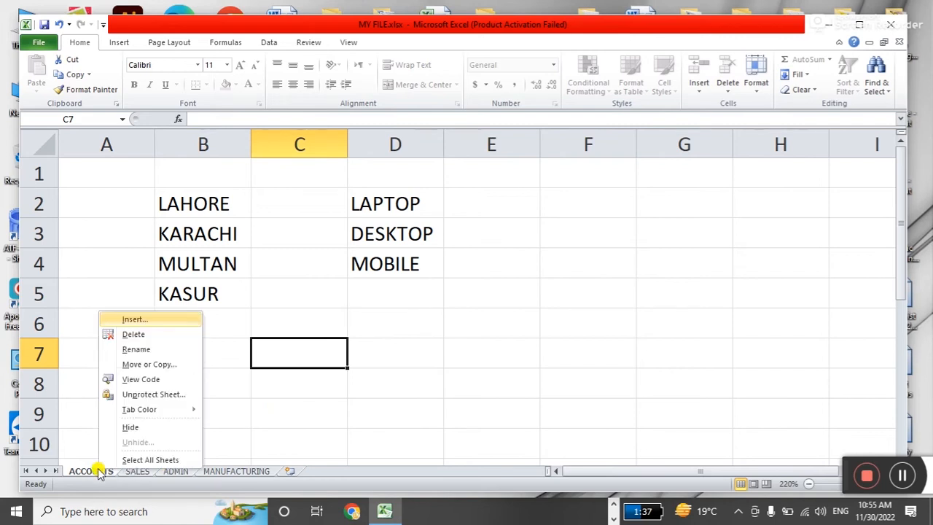
{"action": "left_click", "coordinate": [152, 333]}
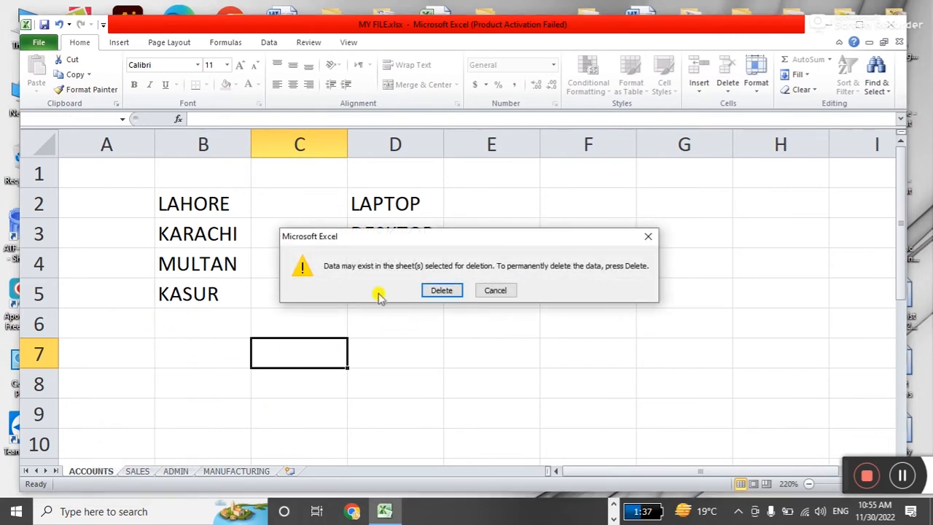
{"action": "left_click_drag", "start_coordinate": [389, 240], "coordinate": [446, 271]}
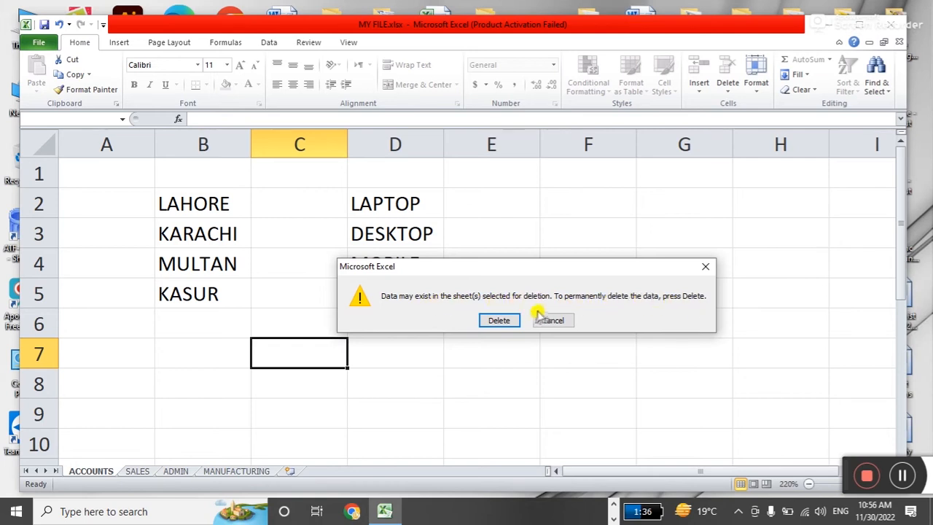
{"action": "left_click", "coordinate": [499, 320]}
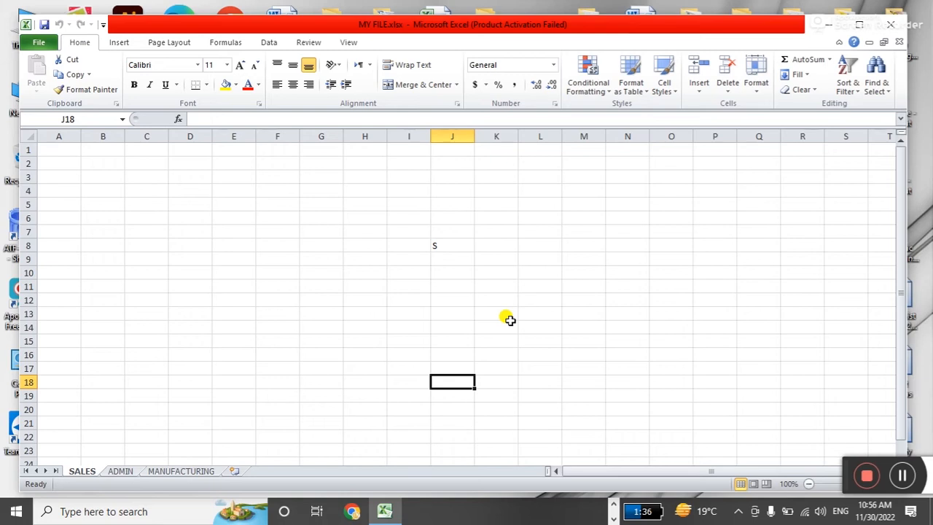
Close the workbook without saving, reopen MY FILE.xlsx from the desktop and dismiss the activation notice.
{"action": "left_click", "coordinate": [895, 25]}
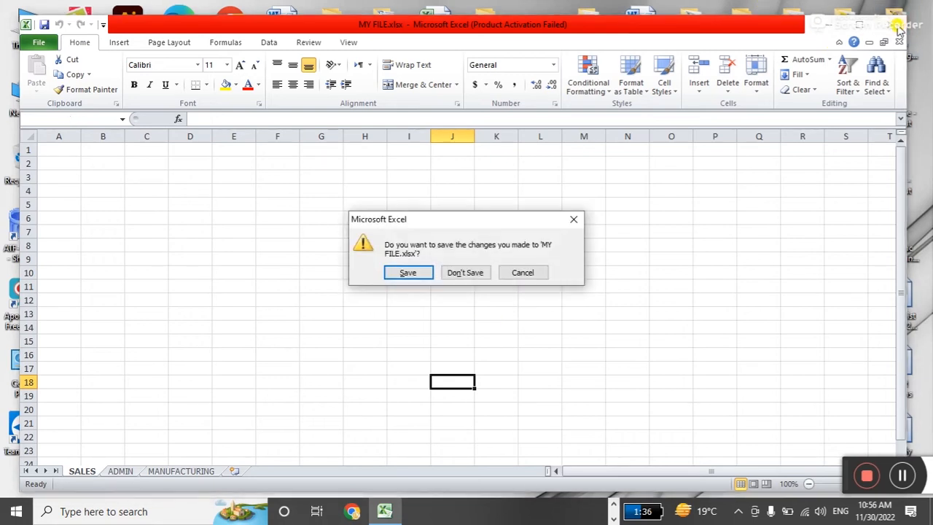
{"action": "left_click", "coordinate": [464, 274]}
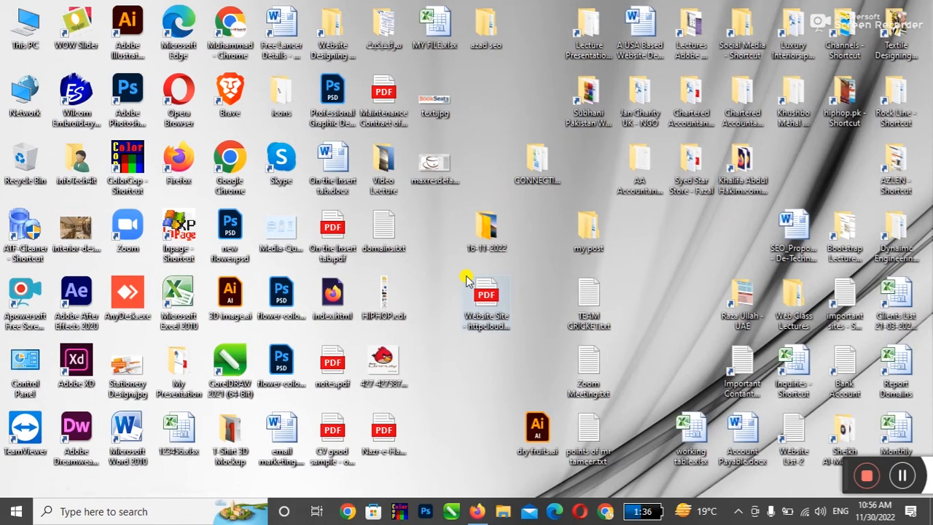
{"action": "double_click", "coordinate": [434, 22]}
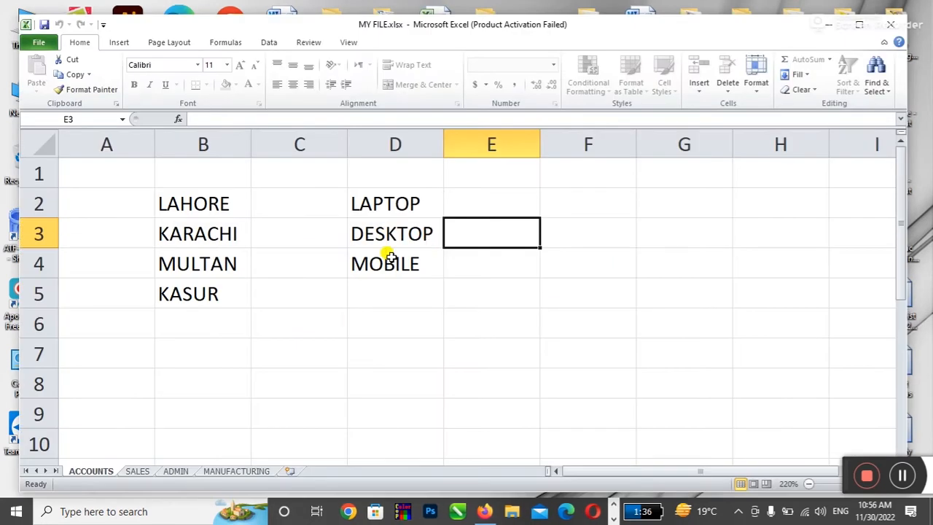
{"action": "left_click", "coordinate": [390, 306]}
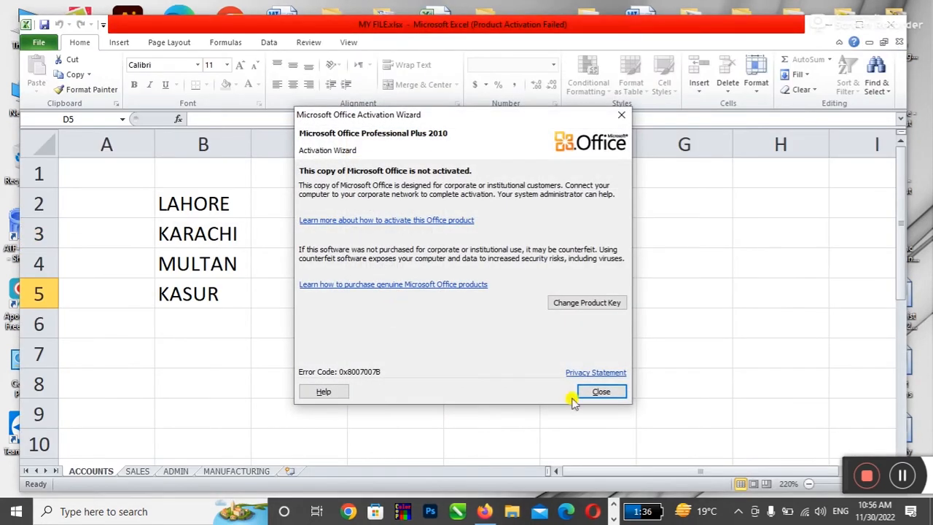
{"action": "left_click", "coordinate": [598, 391]}
Select the city names in B2:B5, check nearby cells, and bring up the Review ribbon commands.
{"action": "left_click_drag", "start_coordinate": [197, 204], "coordinate": [197, 292]}
{"action": "left_click", "coordinate": [285, 344]}
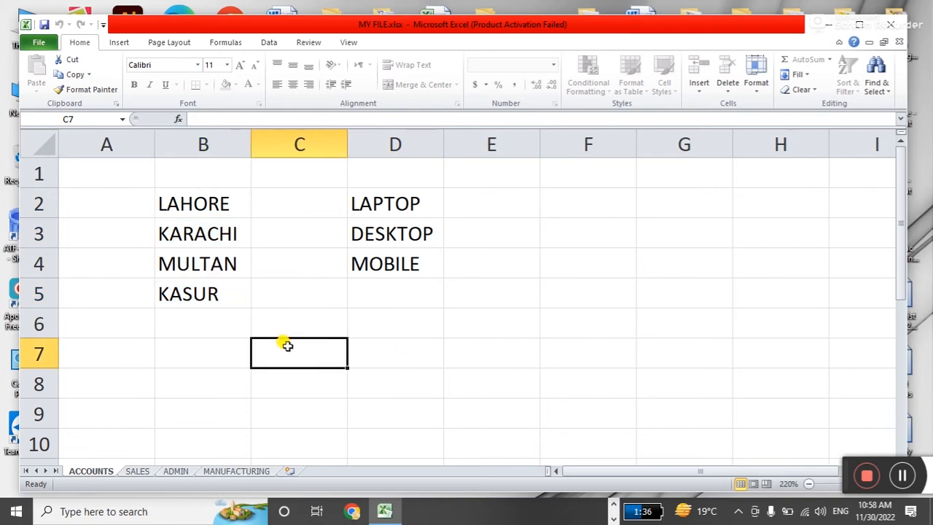
{"action": "left_click", "coordinate": [353, 313]}
{"action": "left_click", "coordinate": [488, 287]}
{"action": "left_click", "coordinate": [268, 41]}
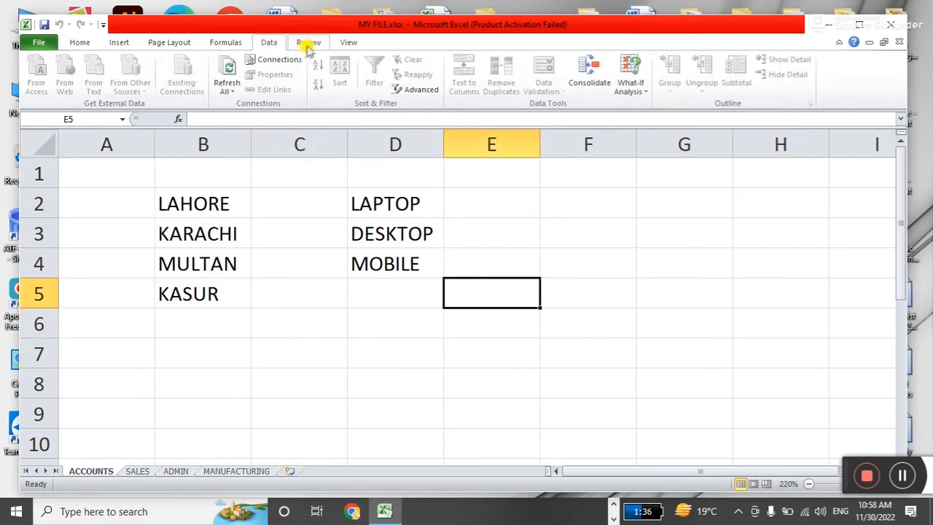
{"action": "left_click", "coordinate": [308, 42]}
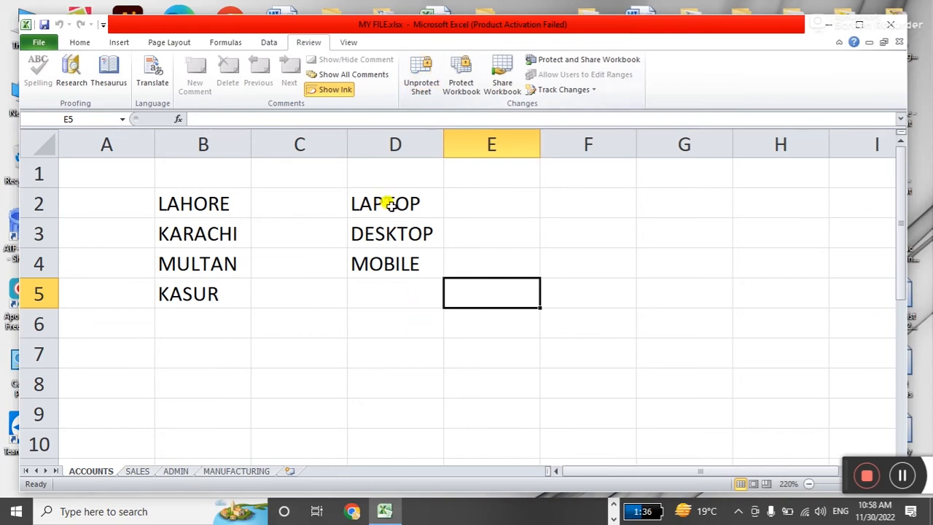
{"action": "left_click", "coordinate": [496, 237]}
{"action": "double_click", "coordinate": [495, 238]}
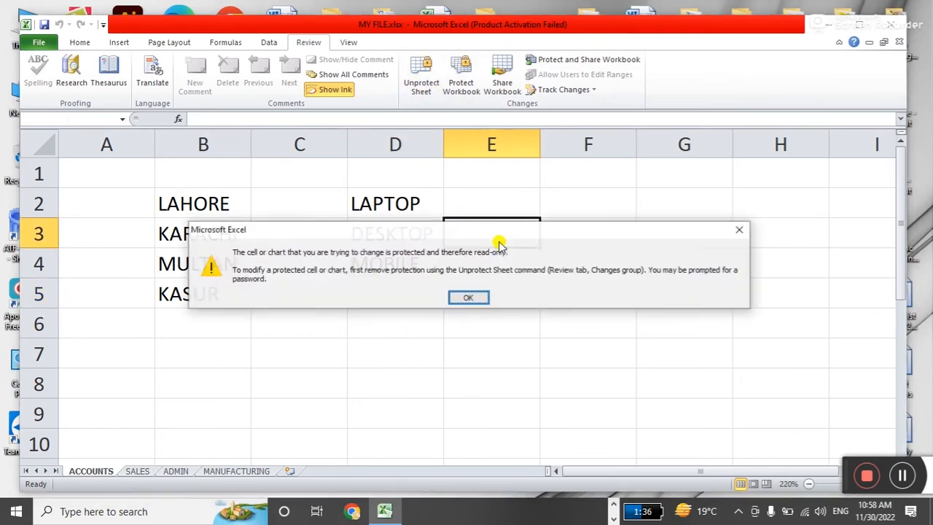
{"action": "left_click", "coordinate": [469, 298]}
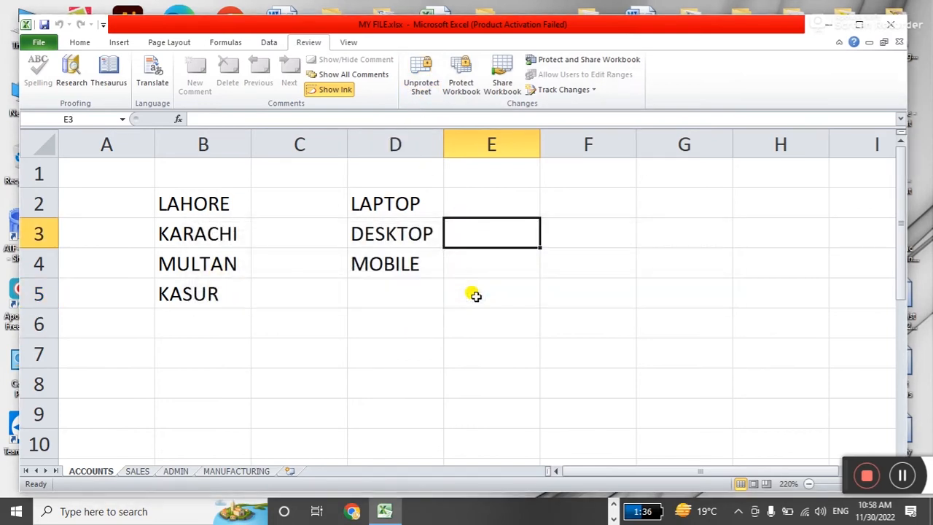
{"action": "left_click", "coordinate": [421, 85]}
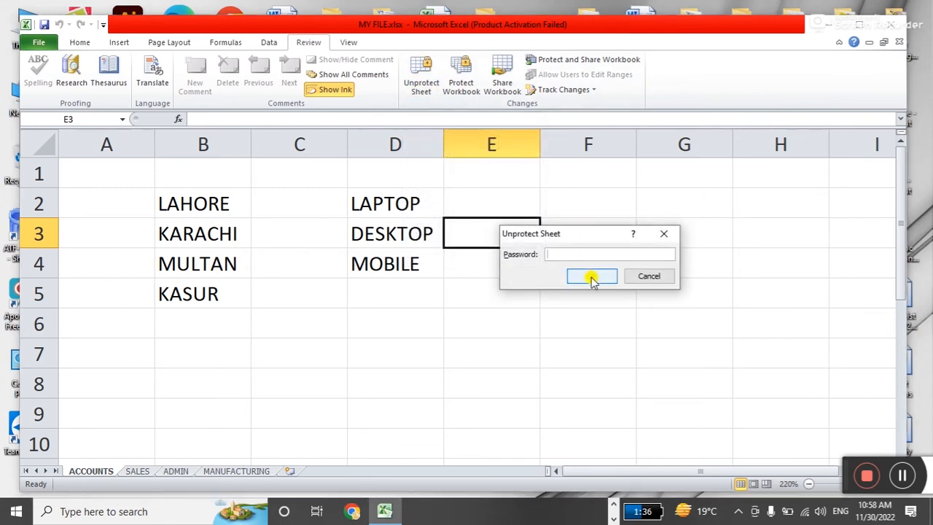
{"action": "left_click", "coordinate": [659, 276]}
{"action": "left_click", "coordinate": [495, 288]}
{"action": "key", "text": "Up"}
{"action": "right_click", "coordinate": [92, 470]}
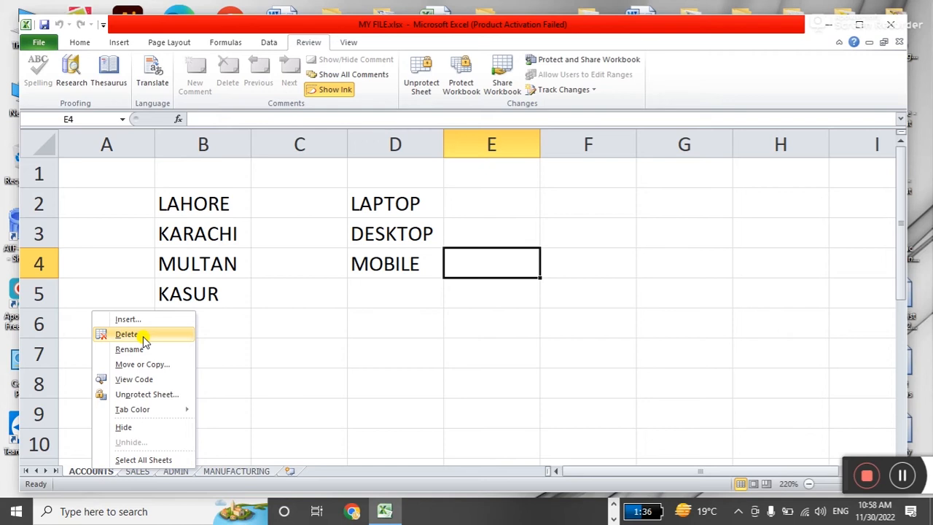
{"action": "key", "text": "Escape"}
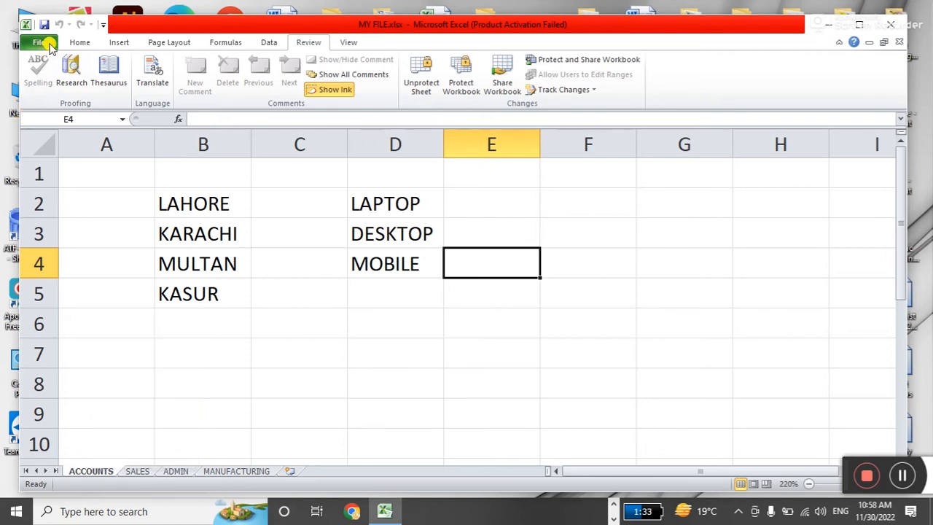
{"action": "left_click", "coordinate": [80, 42]}
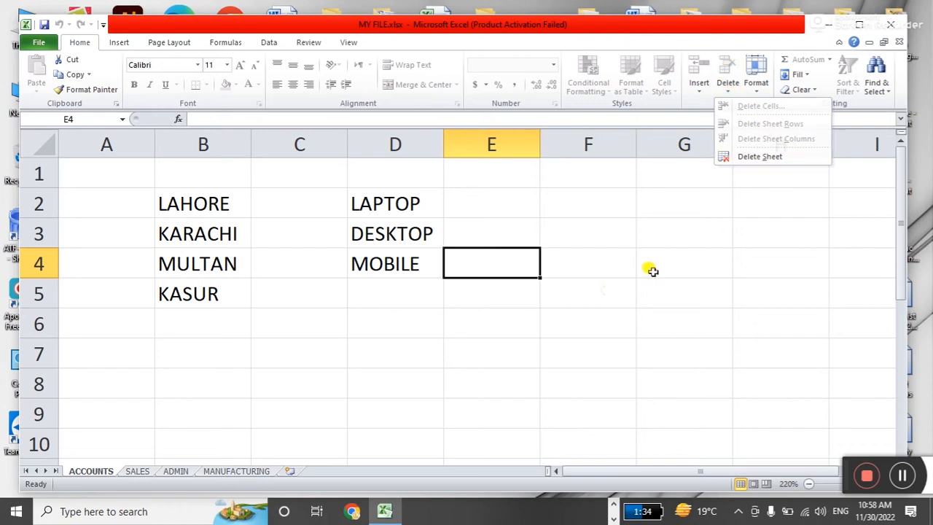
{"action": "left_click", "coordinate": [515, 303]}
{"action": "right_click", "coordinate": [106, 472]}
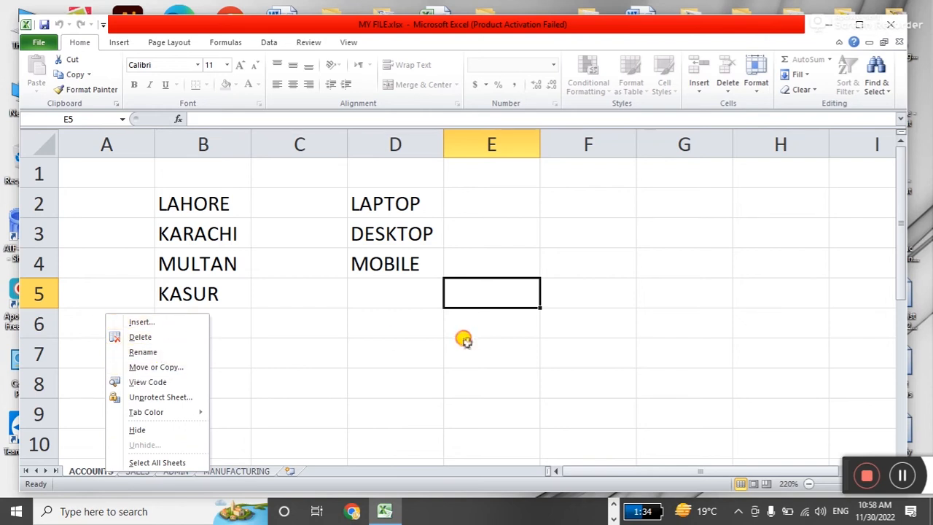
{"action": "left_click", "coordinate": [403, 346]}
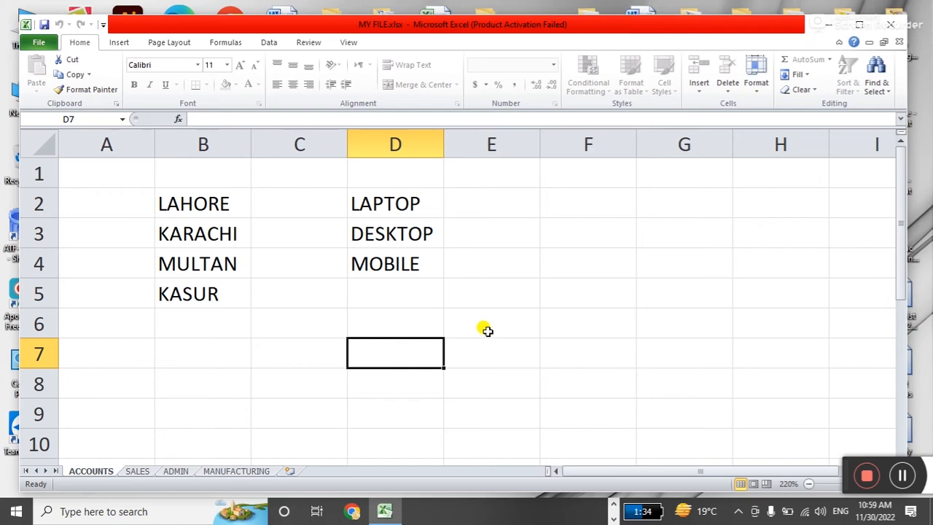
{"action": "left_click", "coordinate": [347, 44]}
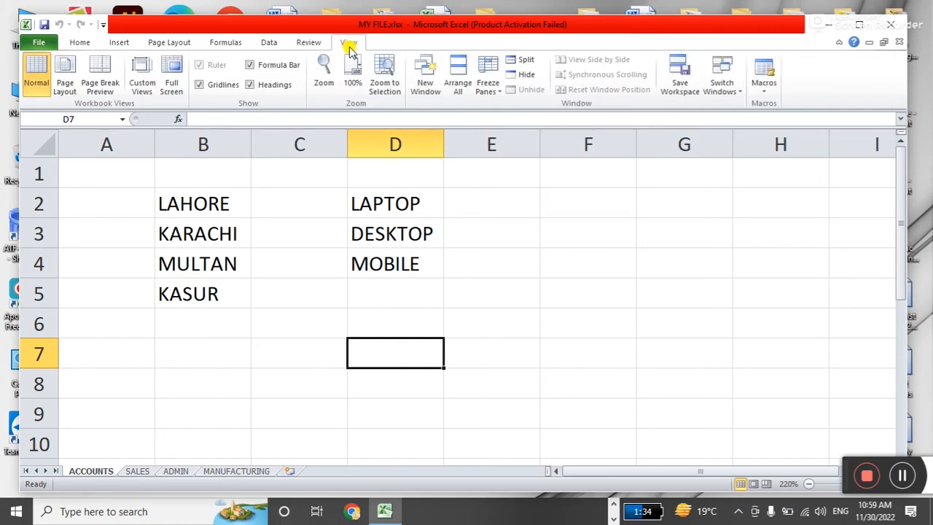
{"action": "left_click", "coordinate": [308, 42]}
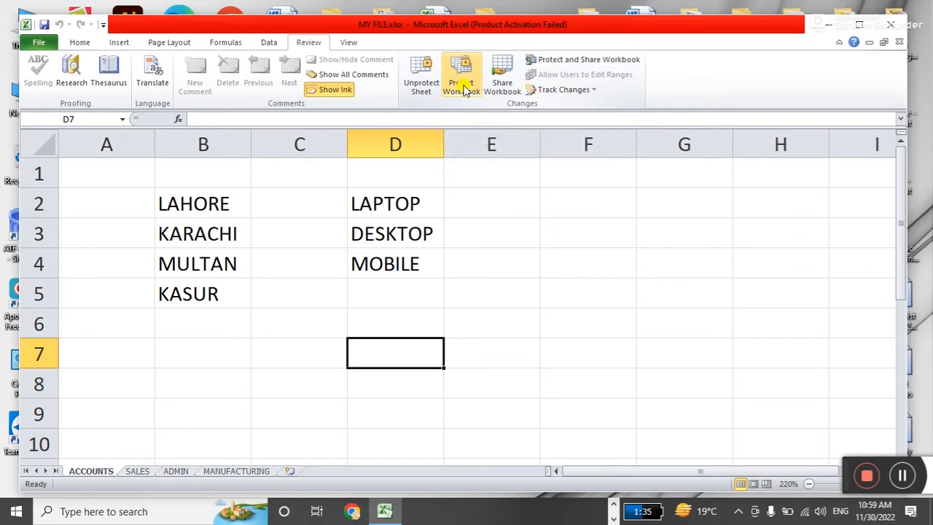
Lock the workbook's structure and windows with a password, re-entering it to confirm.
{"action": "left_click", "coordinate": [462, 86]}
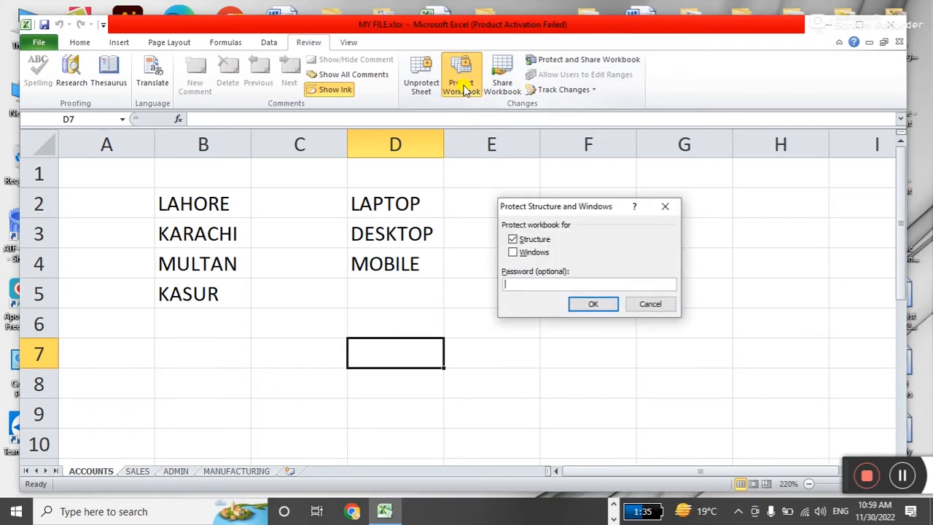
{"action": "left_click_drag", "start_coordinate": [569, 209], "coordinate": [552, 173]}
{"action": "left_click", "coordinate": [500, 218]}
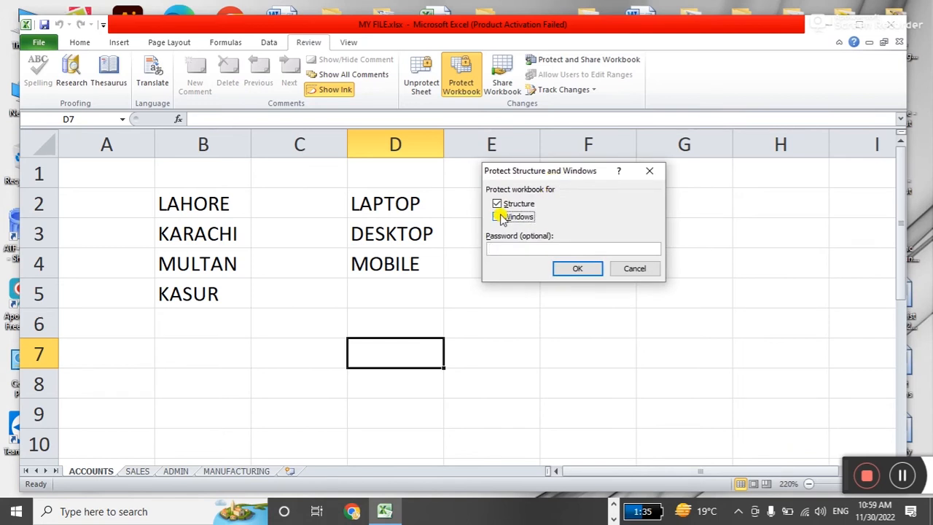
{"action": "left_click", "coordinate": [498, 217]}
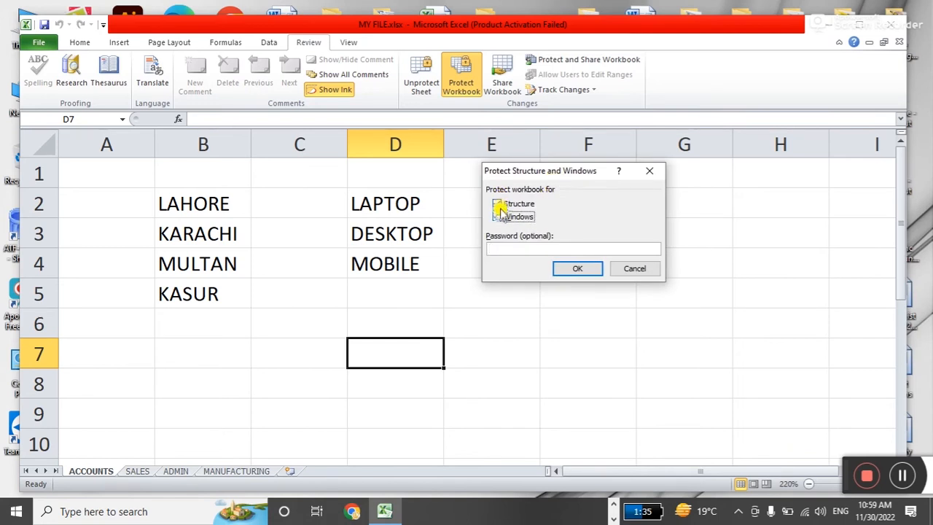
{"action": "left_click", "coordinate": [534, 249]}
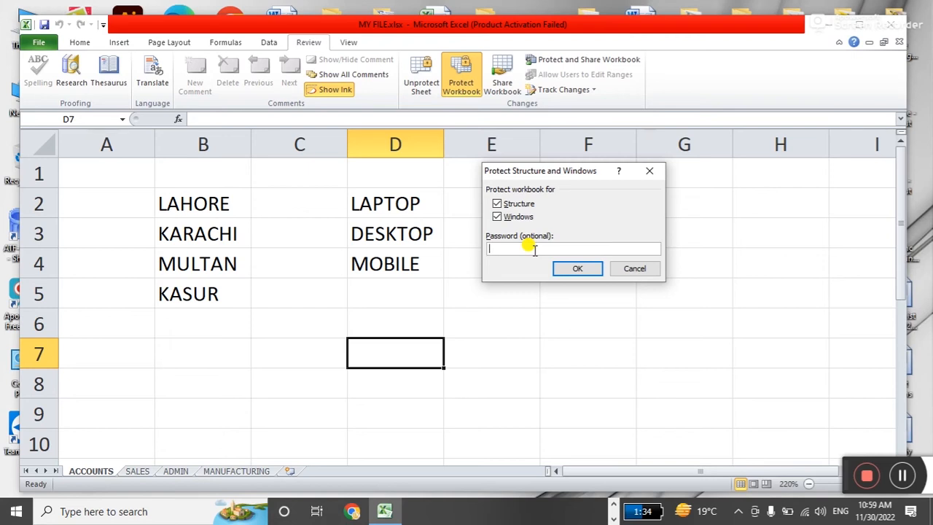
{"action": "left_click", "coordinate": [587, 268]}
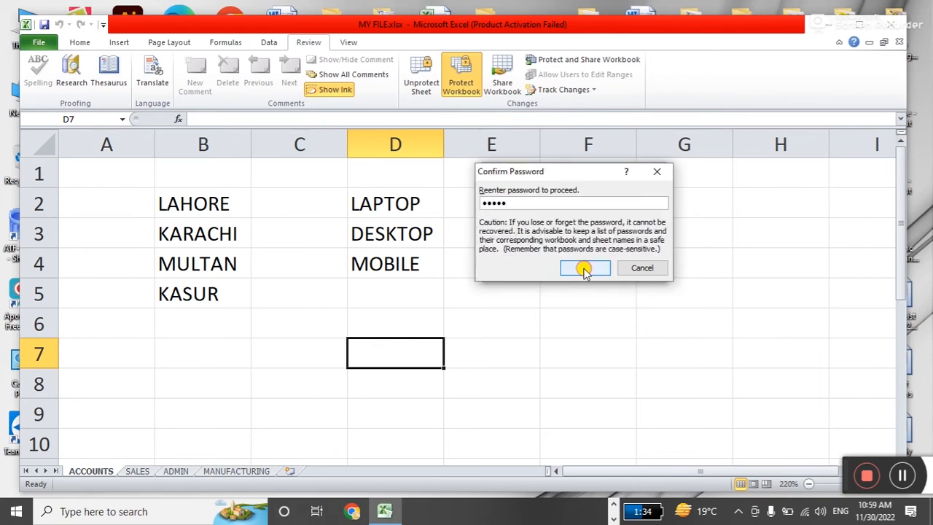
{"action": "left_click", "coordinate": [584, 268]}
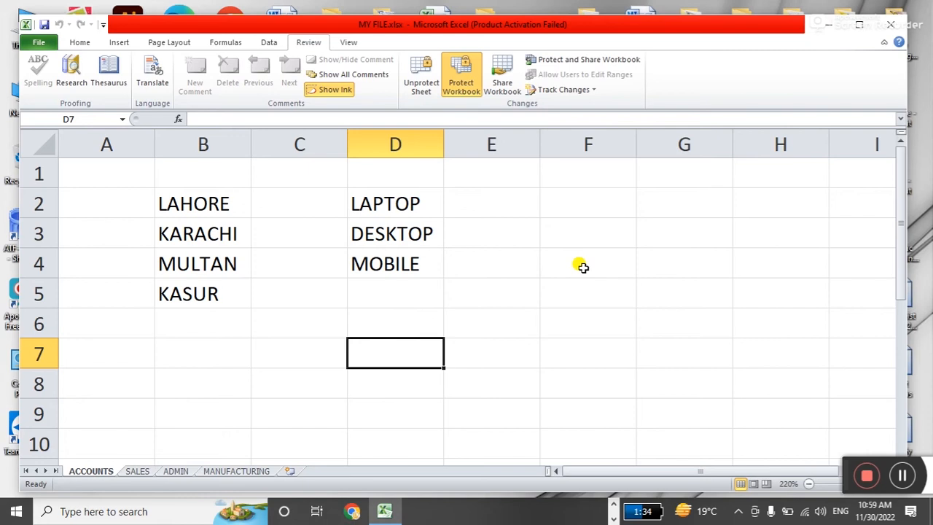
{"action": "left_click", "coordinate": [582, 267]}
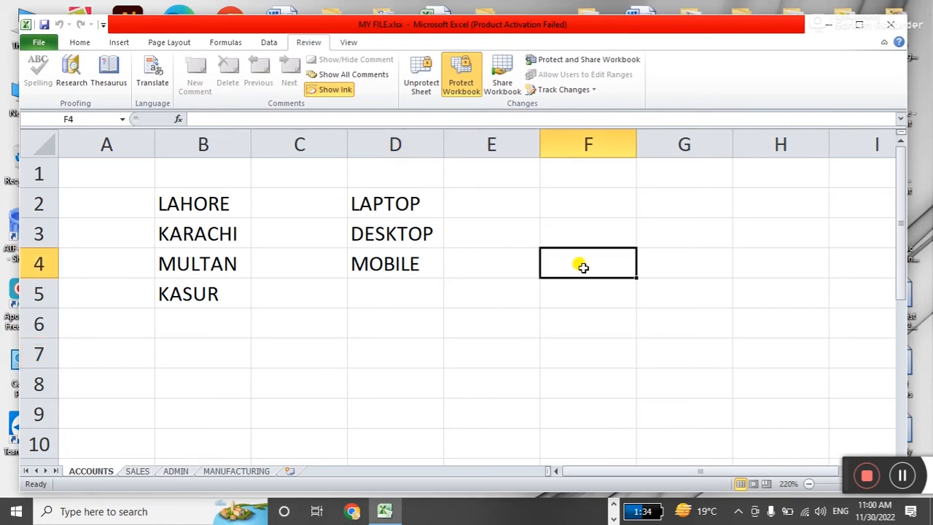
{"action": "right_click", "coordinate": [98, 472]}
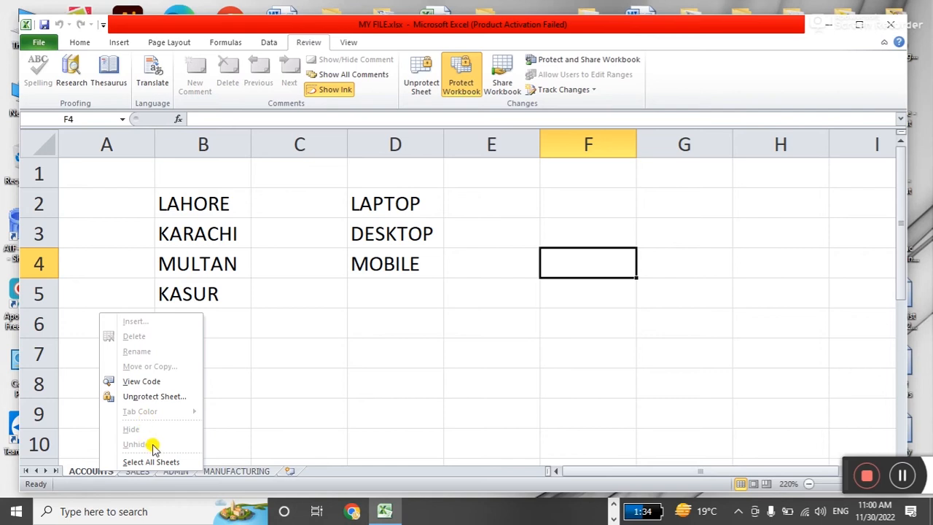
{"action": "left_click", "coordinate": [447, 303]}
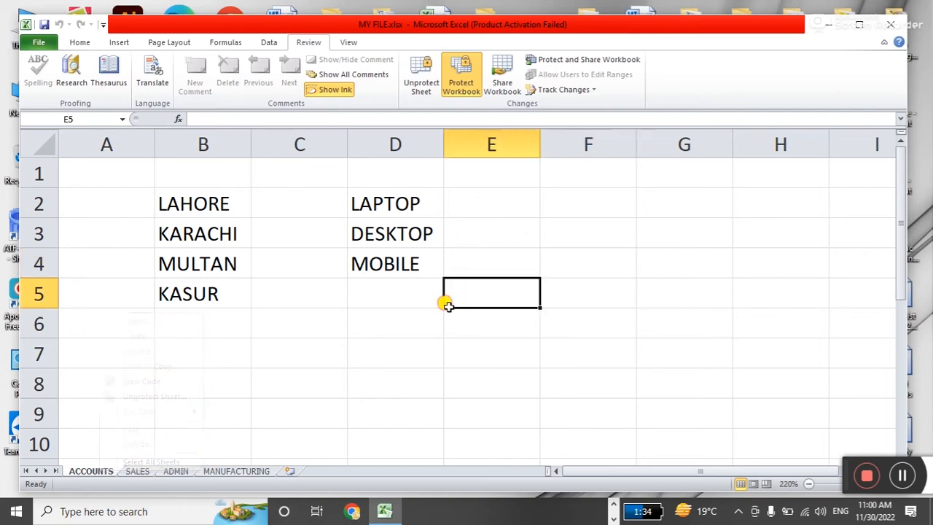
{"action": "left_click", "coordinate": [84, 45]}
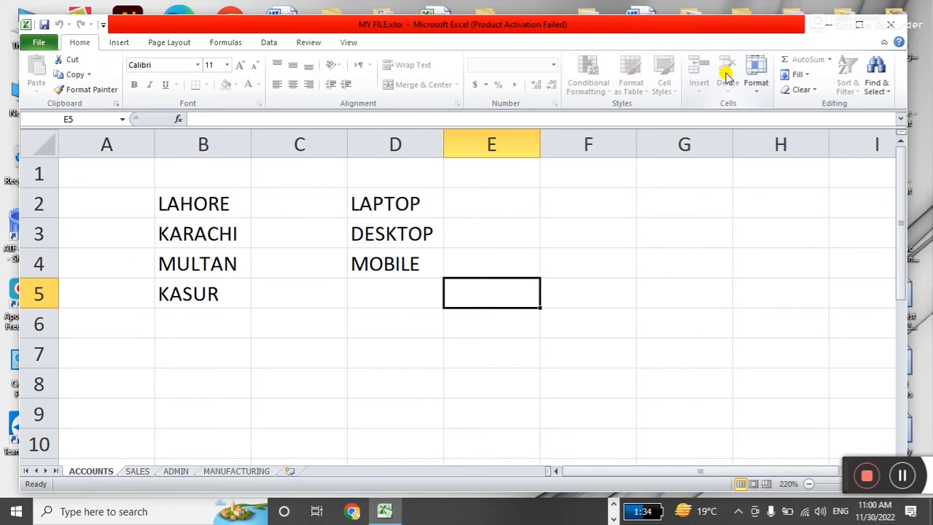
{"action": "left_click", "coordinate": [474, 350]}
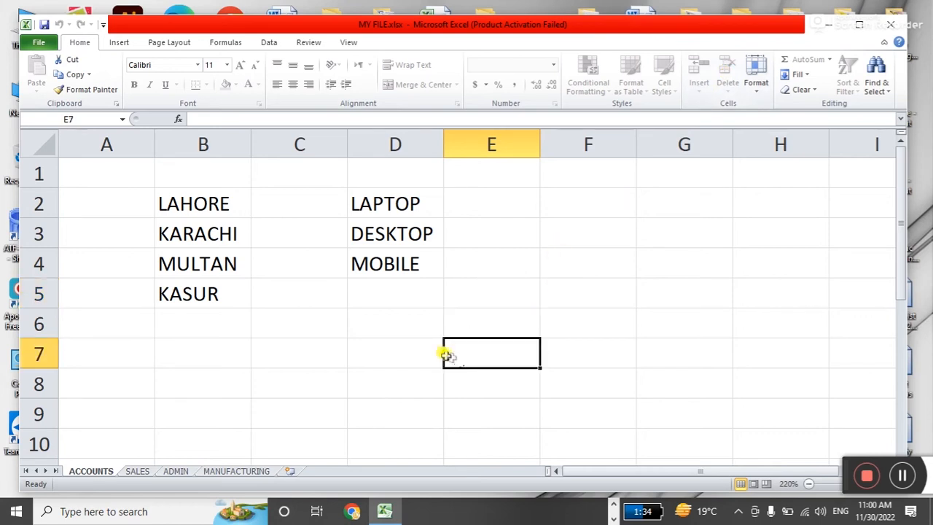
{"action": "left_click", "coordinate": [368, 310]}
{"action": "left_click", "coordinate": [308, 43]}
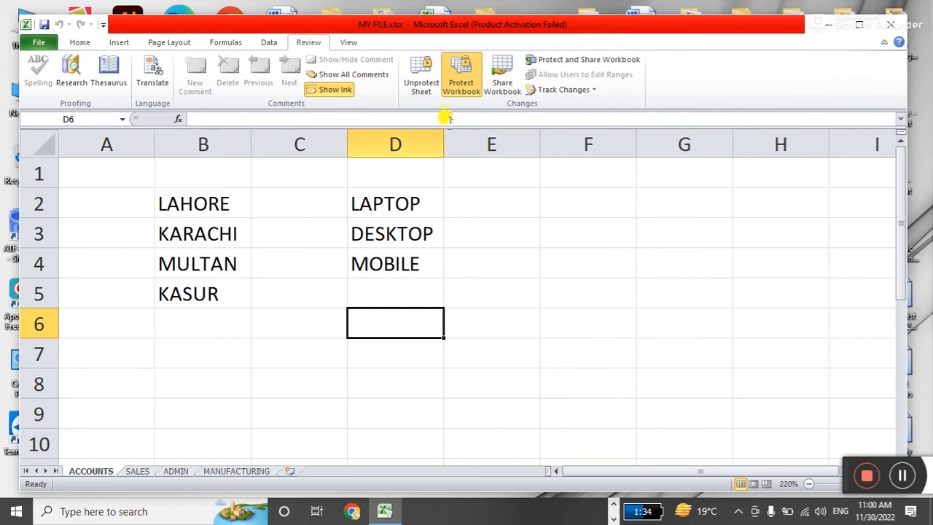
Remove the workbook protection and unprotect the ACCOUNTS sheet with its password.
{"action": "left_click", "coordinate": [460, 77]}
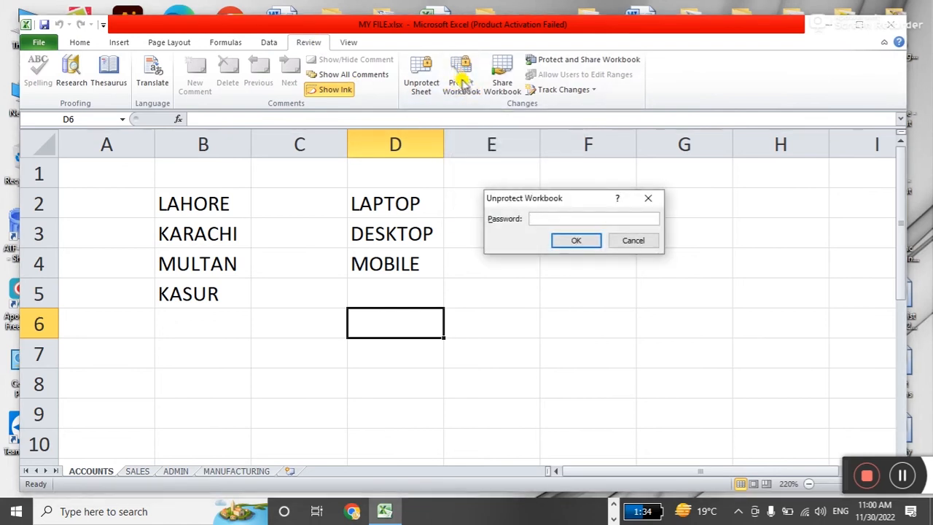
{"action": "left_click", "coordinate": [575, 241]}
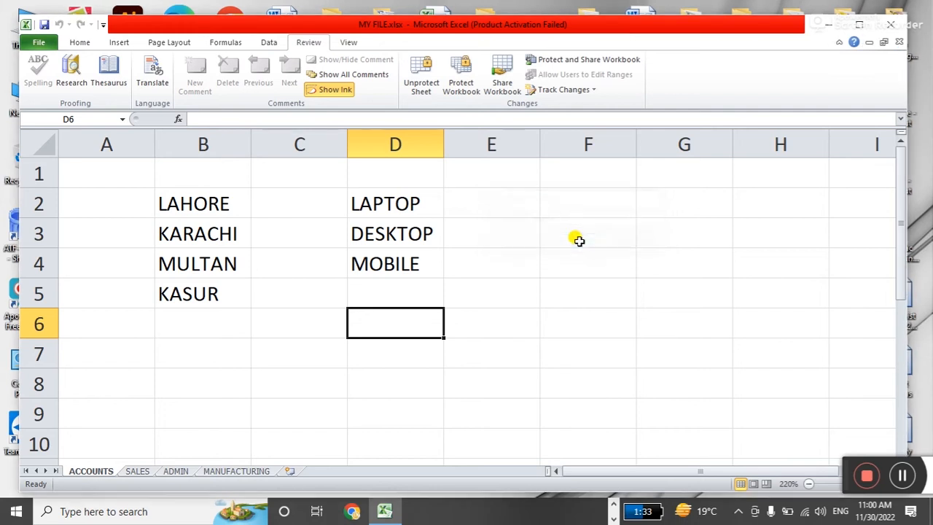
{"action": "right_click", "coordinate": [103, 471]}
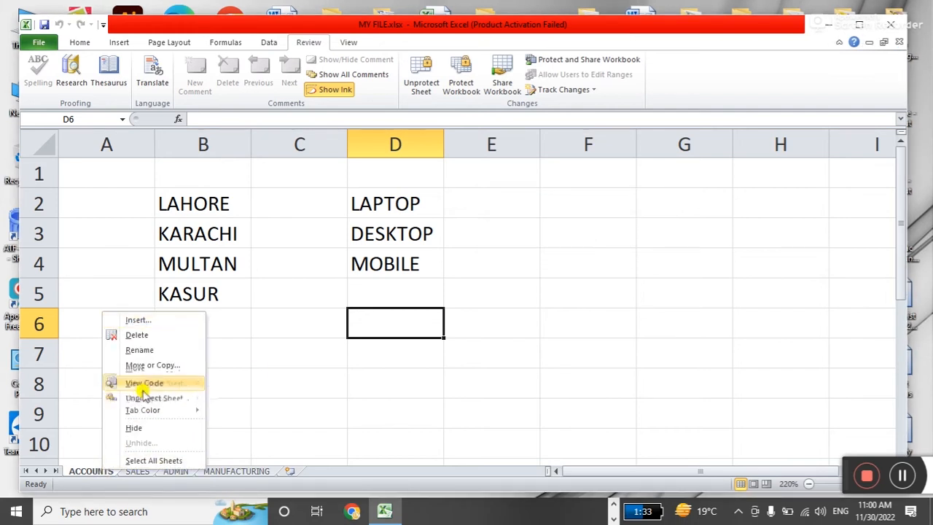
{"action": "left_click", "coordinate": [469, 264]}
{"action": "left_click", "coordinate": [423, 80]}
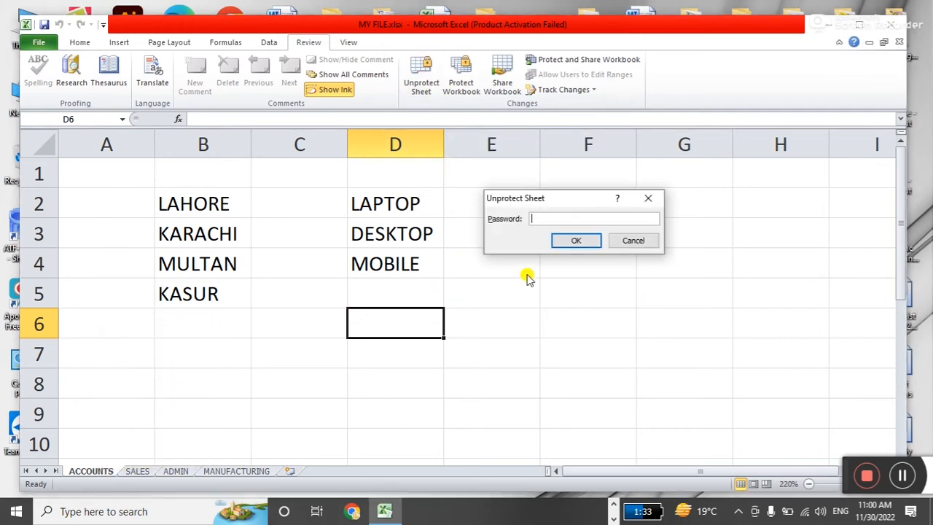
{"action": "type", "text": "12345"}
{"action": "key", "text": "Return"}
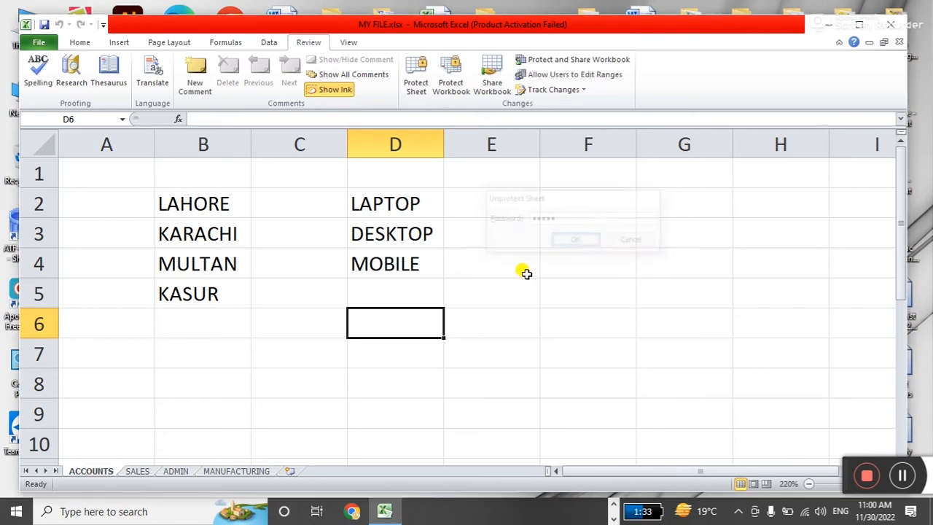
Test that E4 now accepts typing an S, then discard the test entry.
{"action": "left_click", "coordinate": [526, 274]}
{"action": "type", "text": "S"}
{"action": "left_click", "coordinate": [506, 323]}
{"action": "left_click", "coordinate": [508, 266]}
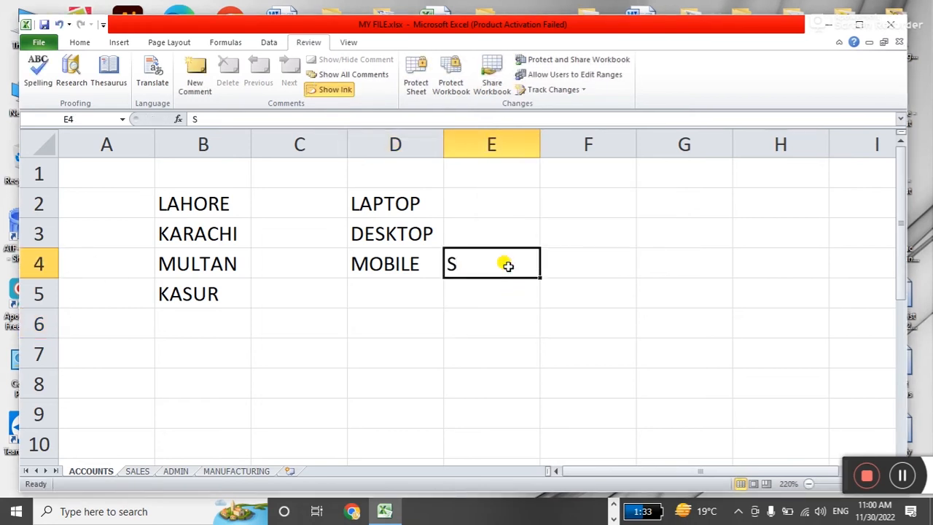
{"action": "key", "text": "Escape"}
{"action": "left_click", "coordinate": [602, 316]}
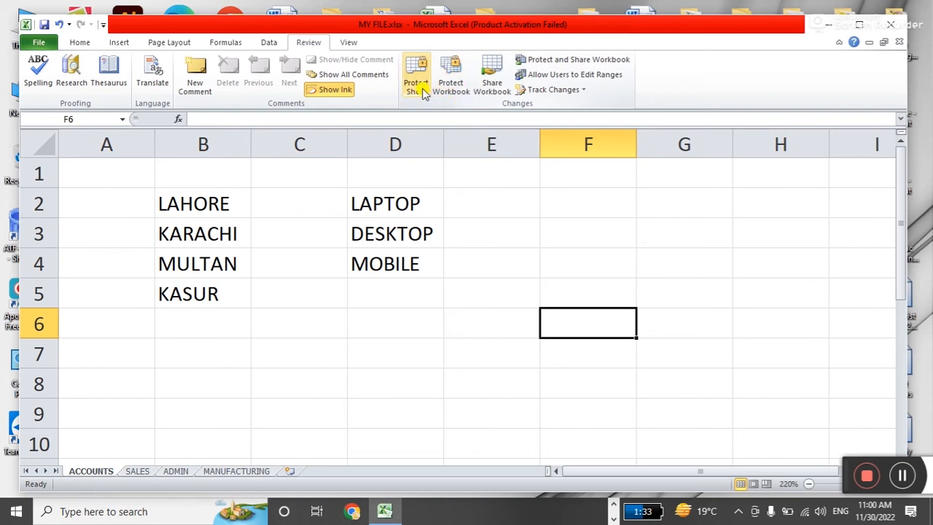
Clear the old city and product lists in B2:E6 and select B2.
{"action": "left_click", "coordinate": [468, 301]}
{"action": "left_click_drag", "start_coordinate": [187, 207], "coordinate": [469, 312]}
{"action": "key", "text": "Delete"}
{"action": "left_click", "coordinate": [367, 343]}
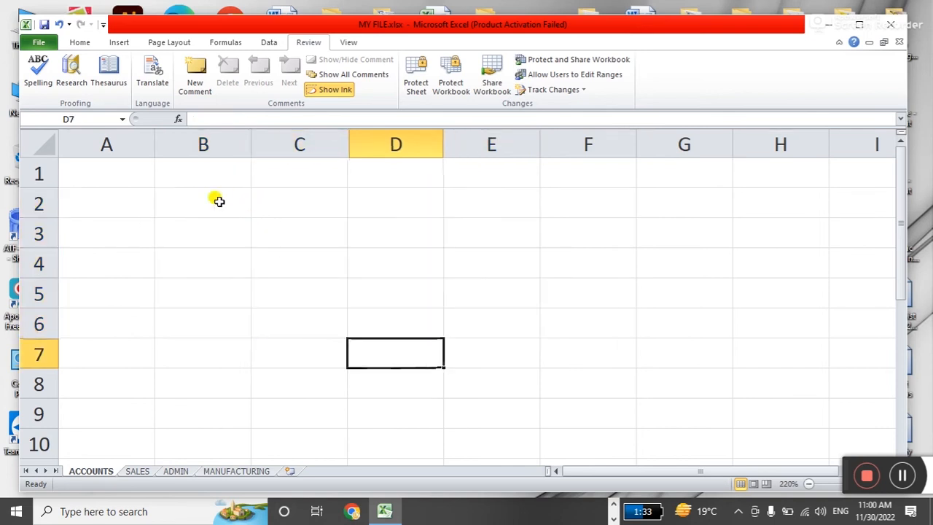
{"action": "left_click", "coordinate": [214, 200]}
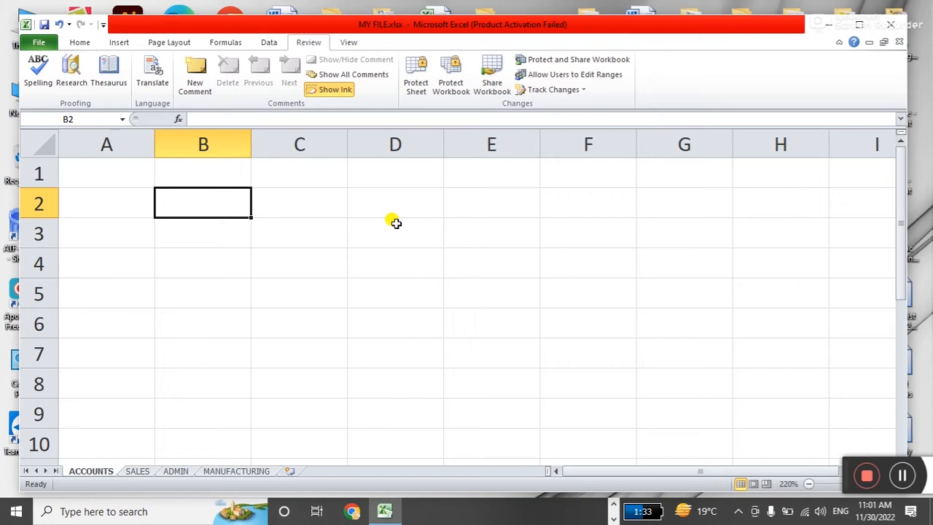
Enter BIOLOGY, PHYSICS and CHEMISTRY headings in B2:D2, fixing spellings and widening column D.
{"action": "type", "text": "BIO"}
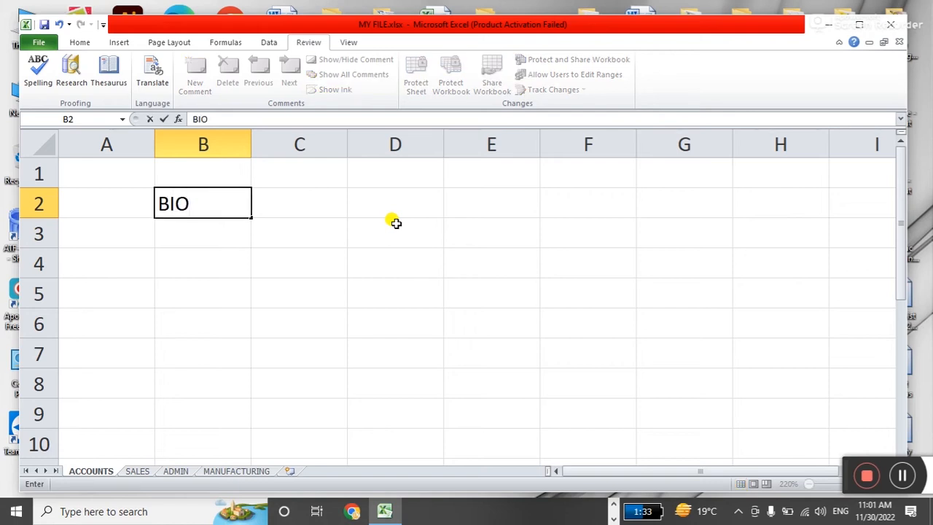
{"action": "key", "text": "Tab"}
{"action": "type", "text": "PHYSICS"}
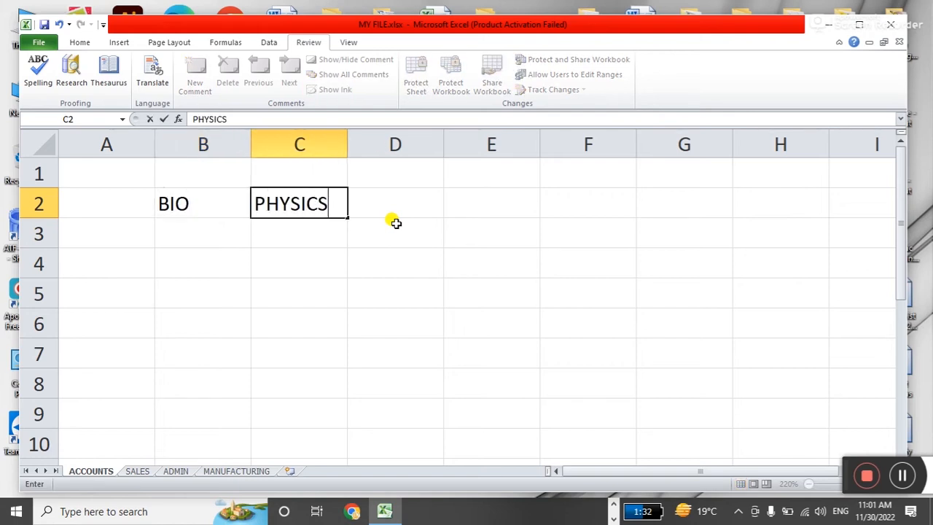
{"action": "key", "text": "Tab"}
{"action": "type", "text": "CHE"}
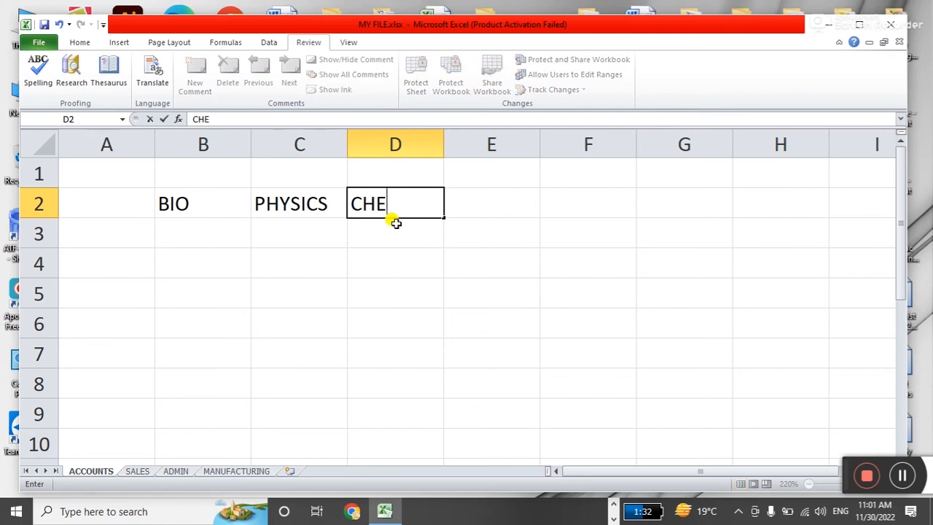
{"action": "type", "text": "MIS"}
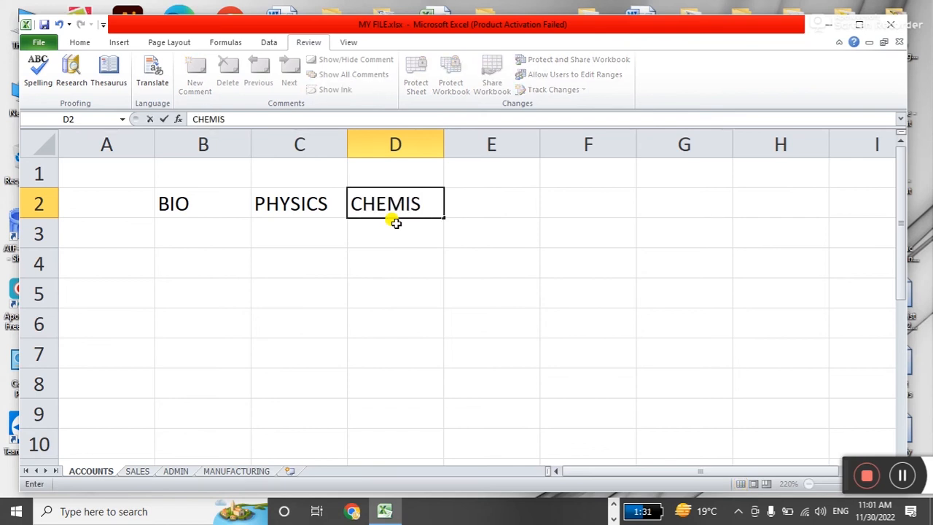
{"action": "type", "text": "TARY"}
{"action": "key", "text": "Return"}
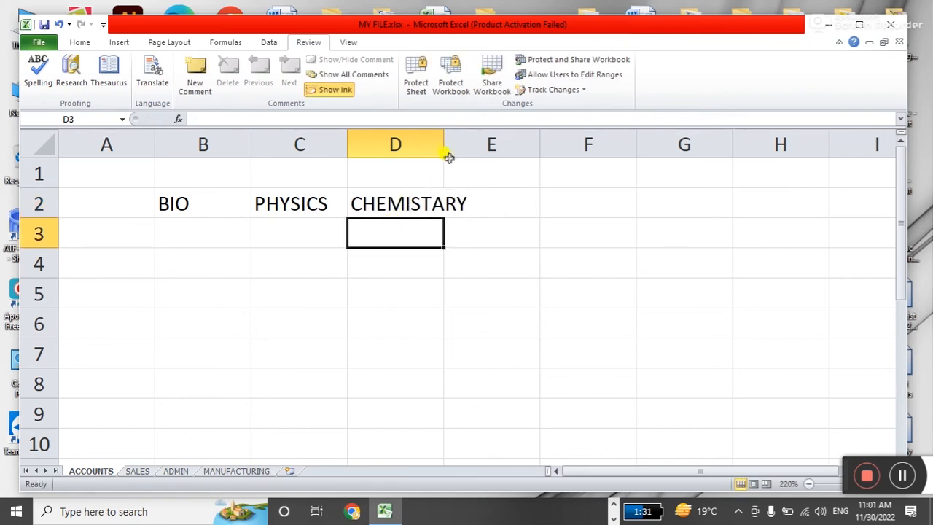
{"action": "left_click_drag", "start_coordinate": [444, 145], "coordinate": [480, 146]}
{"action": "double_click", "coordinate": [441, 202]}
{"action": "key", "text": "BackSpace"}
{"action": "key", "text": "Return"}
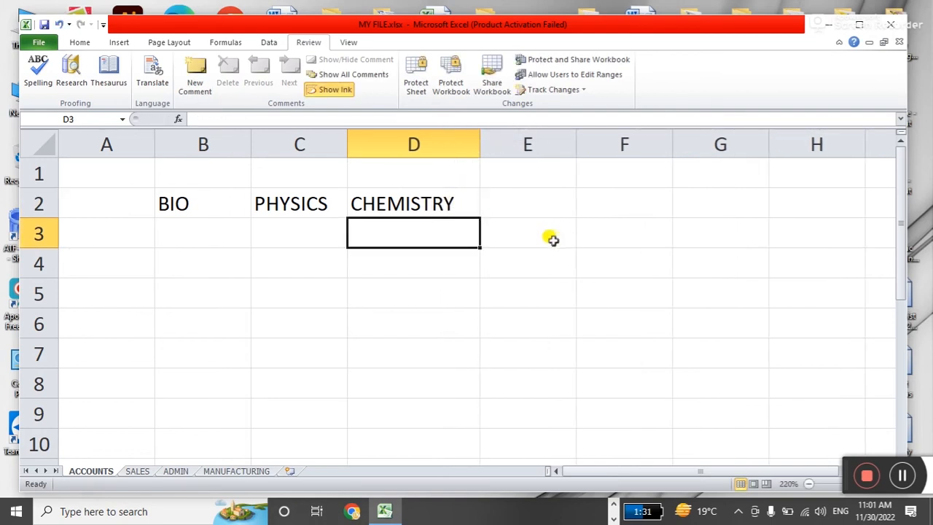
{"action": "double_click", "coordinate": [250, 210]}
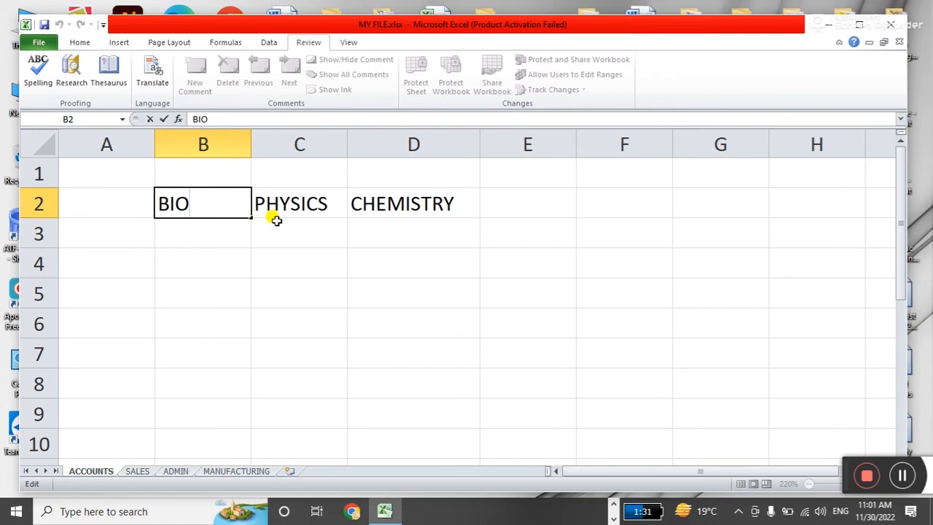
{"action": "type", "text": "LOGY"}
{"action": "key", "text": "Return"}
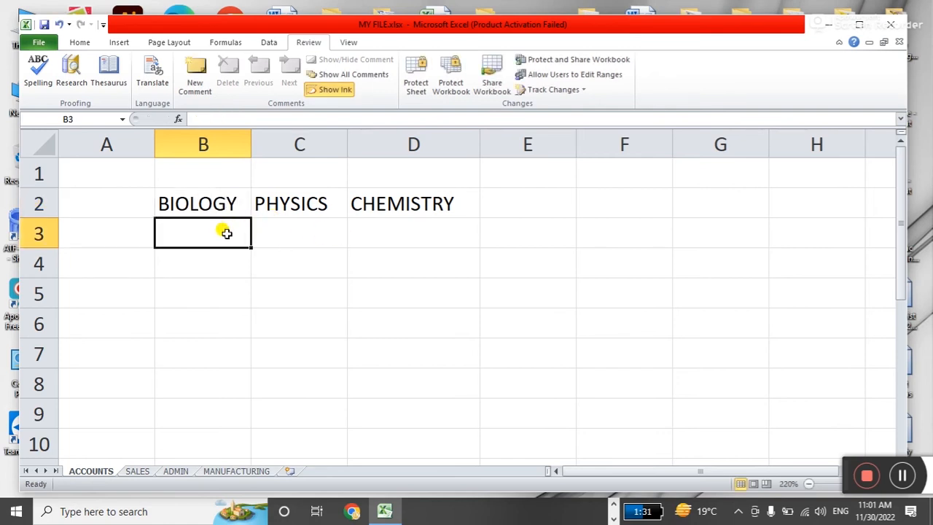
Enter biology scores 54, 43, 54, 65, 76 and 65 in B3:B8.
{"action": "type", "text": "54"}
{"action": "key", "text": "Return"}
{"action": "type", "text": "43"}
{"action": "key", "text": "Return"}
{"action": "type", "text": "54"}
{"action": "key", "text": "Return"}
{"action": "type", "text": "65"}
{"action": "key", "text": "Return"}
{"action": "type", "text": "76"}
{"action": "key", "text": "Return"}
{"action": "type", "text": "65"}
{"action": "key", "text": "Return"}
Enter physics scores 87, 65, 65, 54, 43 and 43 in C3:C8.
{"action": "key", "text": "Right"}
{"action": "key", "text": "Up"}
{"action": "key", "text": "Up"}
{"action": "key", "text": "Up"}
{"action": "key", "text": "Up"}
{"action": "key", "text": "Up"}
{"action": "key", "text": "Up"}
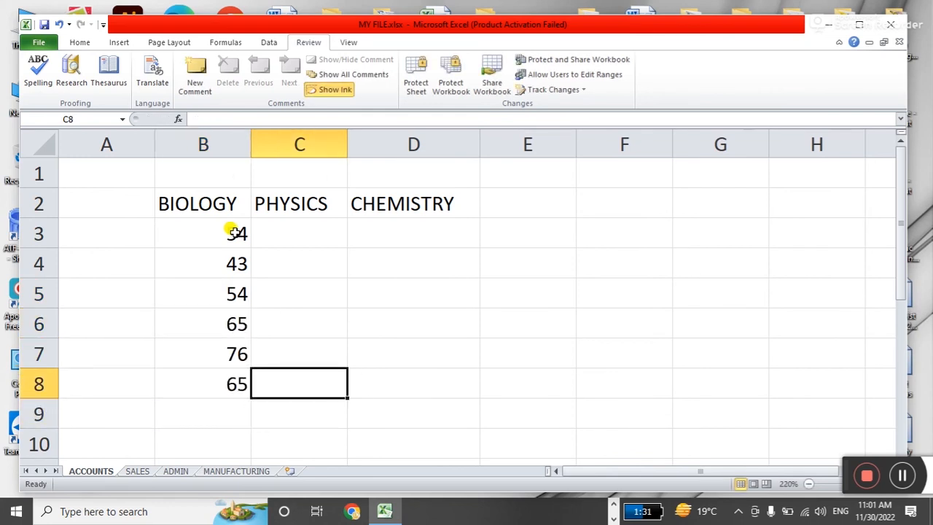
{"action": "type", "text": "87"}
{"action": "key", "text": "Return"}
{"action": "type", "text": "65"}
{"action": "key", "text": "Return"}
{"action": "type", "text": "65"}
{"action": "key", "text": "Return"}
{"action": "type", "text": "54"}
{"action": "key", "text": "Return"}
{"action": "type", "text": "43"}
{"action": "key", "text": "Return"}
{"action": "type", "text": "43"}
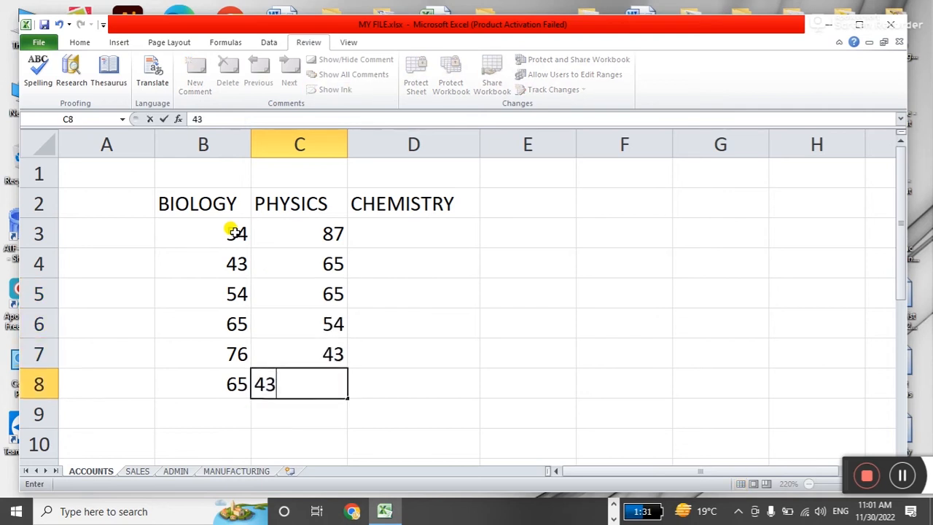
{"action": "key", "text": "Return"}
Enter chemistry scores 87, 76, 65, 54, 54 and 43 in column D, then select B2:D8.
{"action": "key", "text": "Right"}
{"action": "key", "text": "Up"}
{"action": "key", "text": "Up"}
{"action": "key", "text": "Up"}
{"action": "key", "text": "Up"}
{"action": "key", "text": "Up"}
{"action": "key", "text": "Up"}
{"action": "type", "text": "87"}
{"action": "key", "text": "Return"}
{"action": "type", "text": "76"}
{"action": "key", "text": "Return"}
{"action": "type", "text": "65"}
{"action": "key", "text": "Return"}
{"action": "type", "text": "54"}
{"action": "key", "text": "Return"}
{"action": "type", "text": "54"}
{"action": "key", "text": "Return"}
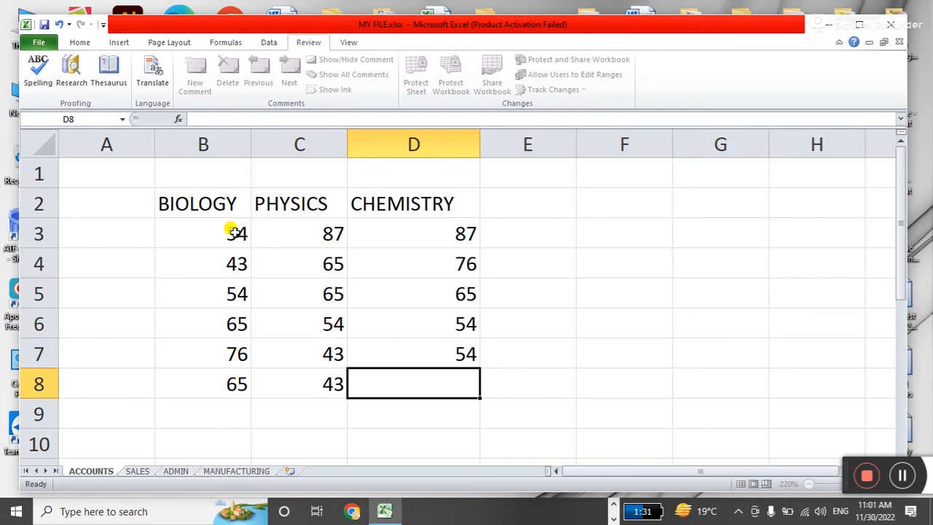
{"action": "type", "text": "43"}
{"action": "key", "text": "Return"}
{"action": "left_click_drag", "start_coordinate": [192, 193], "coordinate": [410, 367]}
Centre-align the marks table B2:D8.
{"action": "left_click", "coordinate": [80, 42]}
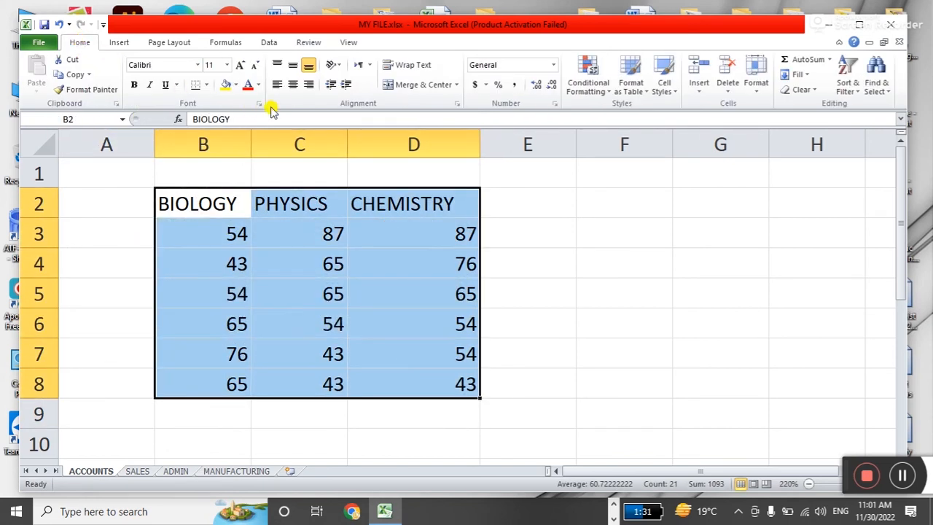
{"action": "left_click", "coordinate": [292, 85]}
{"action": "left_click", "coordinate": [539, 232]}
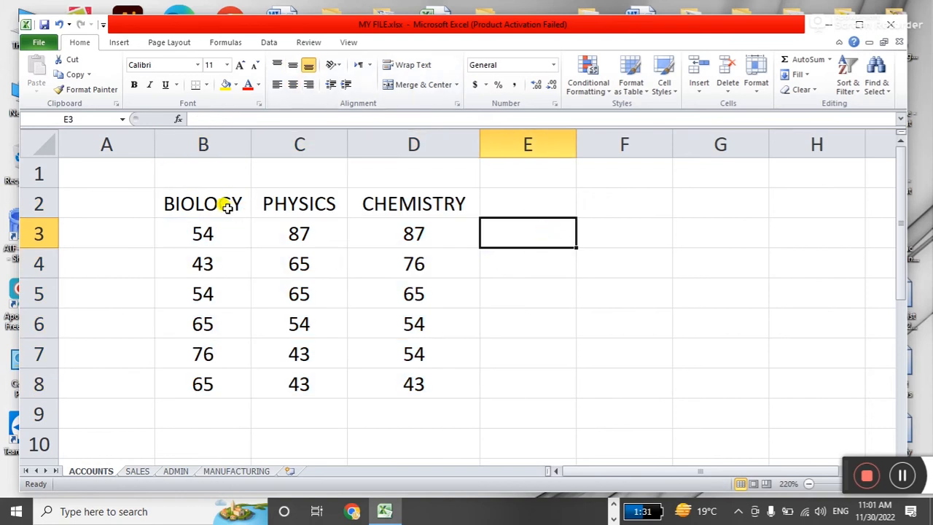
Fill the BIOLOGY scores yellow, PHYSICS blue and CHEMISTRY orange.
{"action": "left_click_drag", "start_coordinate": [224, 202], "coordinate": [225, 386]}
{"action": "left_click", "coordinate": [226, 84]}
{"action": "left_click_drag", "start_coordinate": [321, 206], "coordinate": [313, 381]}
{"action": "left_click", "coordinate": [236, 85]}
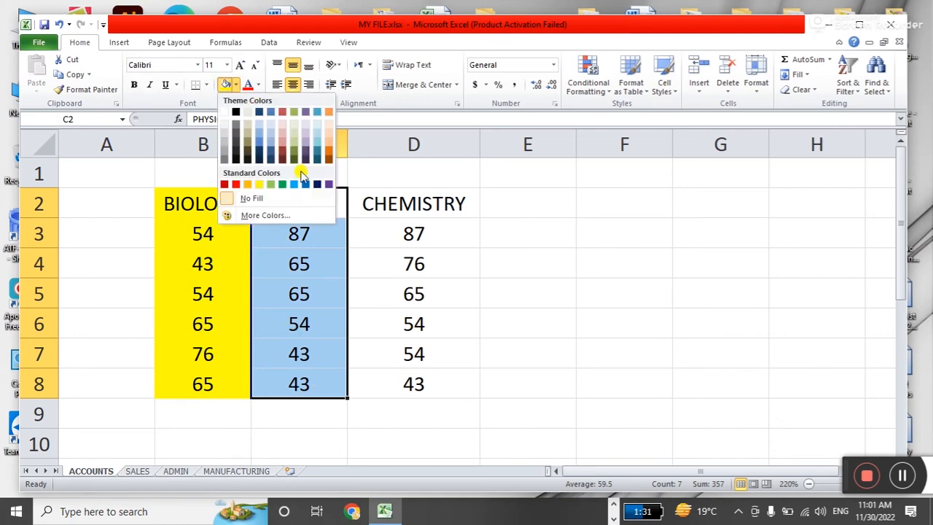
{"action": "left_click", "coordinate": [292, 185]}
{"action": "left_click_drag", "start_coordinate": [381, 202], "coordinate": [368, 385]}
{"action": "left_click", "coordinate": [235, 85]}
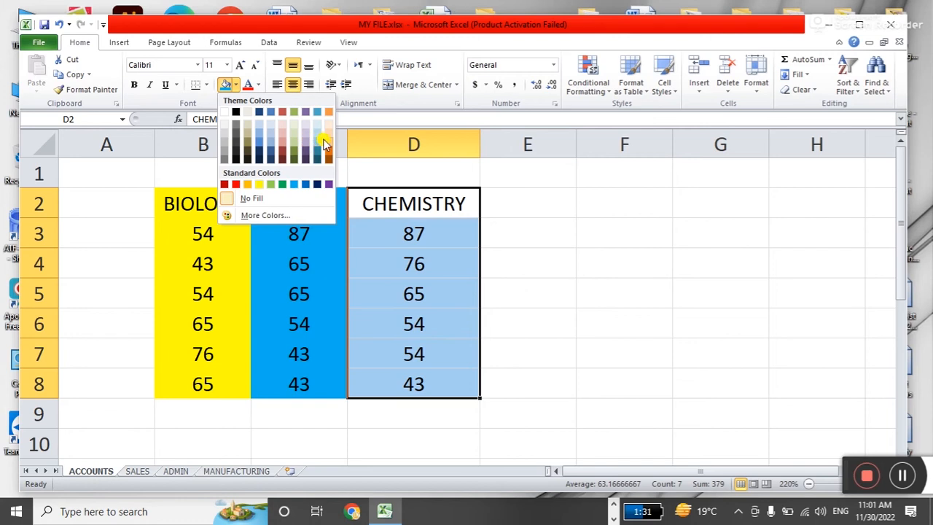
Change the PHYSICS column fill to a lighter blue.
{"action": "left_click_drag", "start_coordinate": [310, 200], "coordinate": [314, 374]}
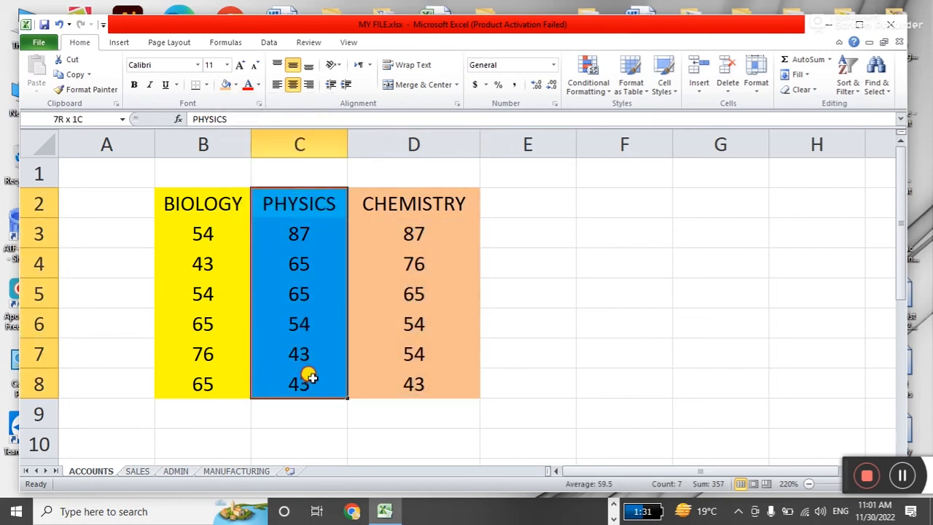
{"action": "left_click", "coordinate": [236, 85]}
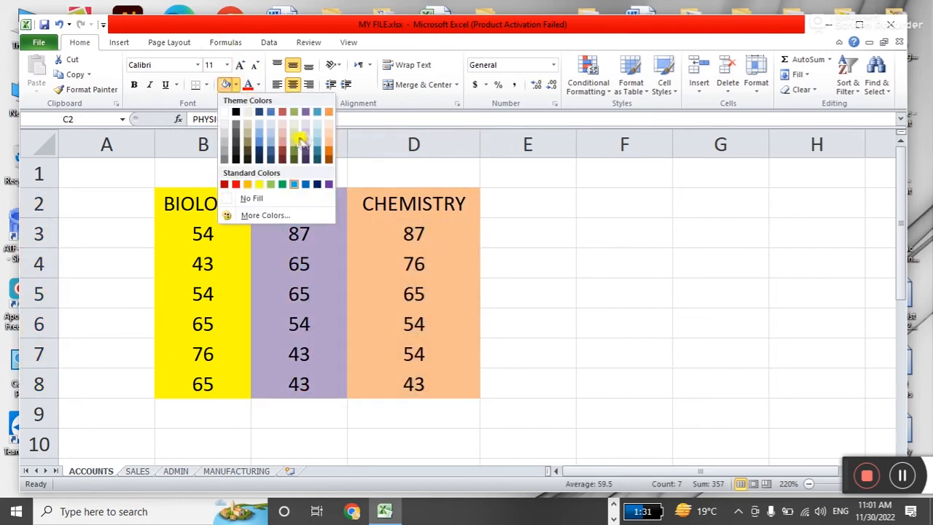
{"action": "left_click", "coordinate": [257, 136]}
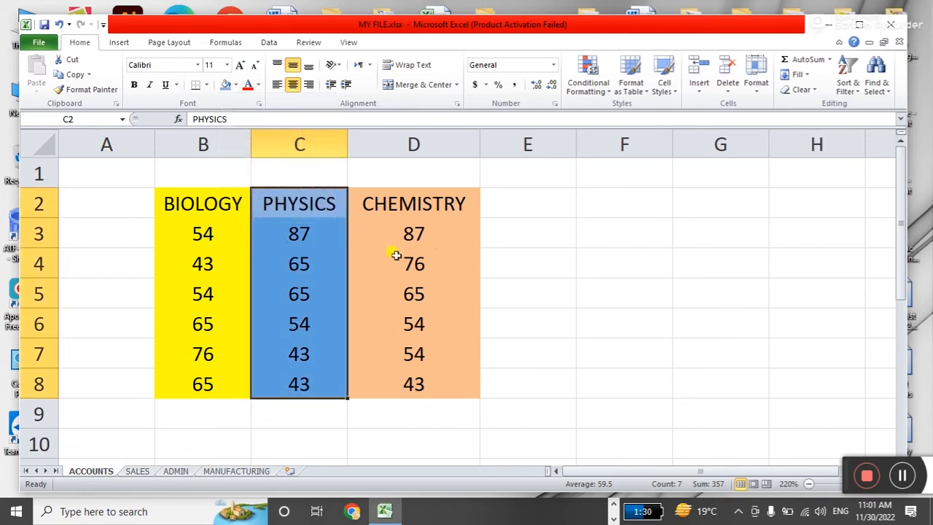
{"action": "left_click", "coordinate": [524, 239]}
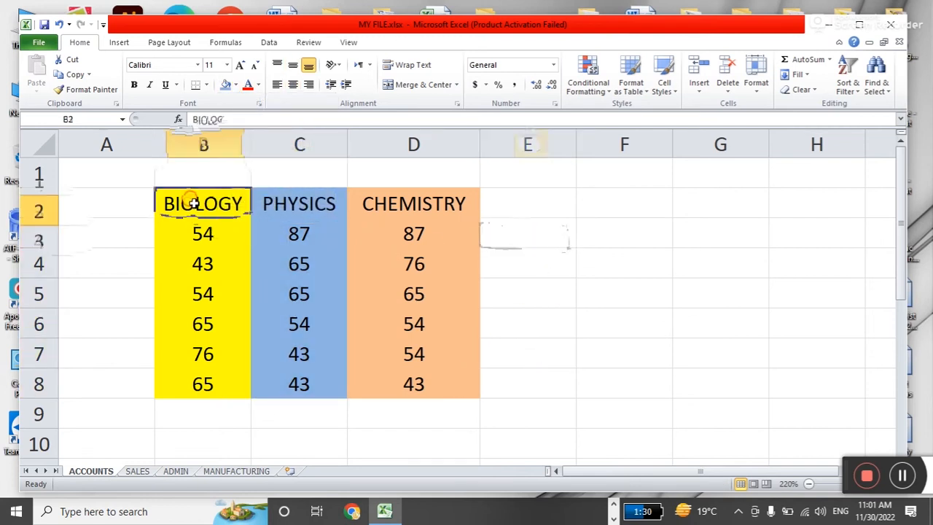
Remove the fill from the headings B2:D2 with No Fill.
{"action": "left_click_drag", "start_coordinate": [192, 203], "coordinate": [396, 200]}
{"action": "left_click", "coordinate": [235, 85]}
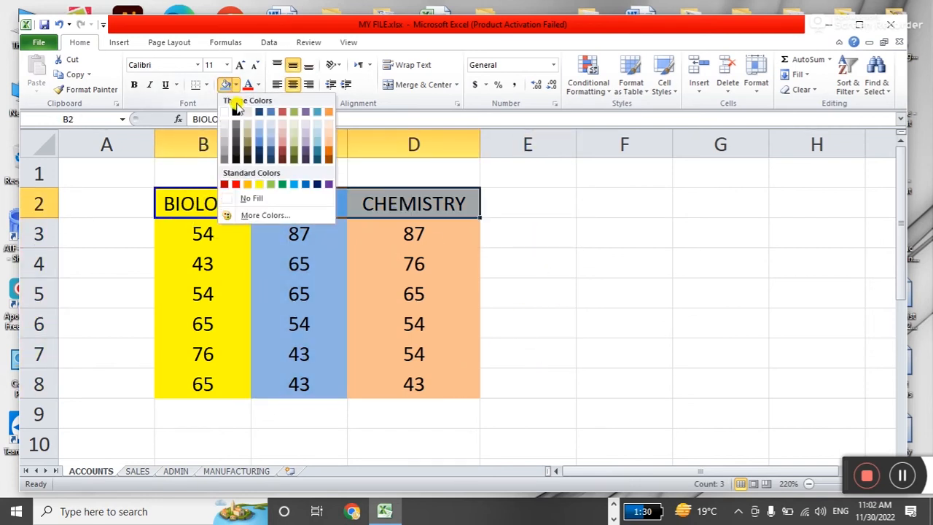
{"action": "left_click", "coordinate": [235, 196]}
{"action": "left_click", "coordinate": [535, 252]}
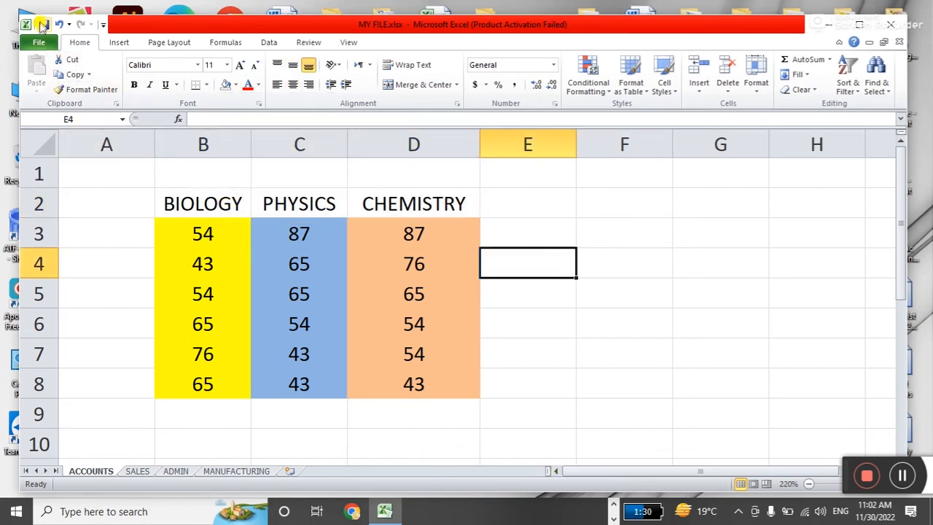
Check the three score ranges and narrow column D slightly.
{"action": "left_click", "coordinate": [537, 327]}
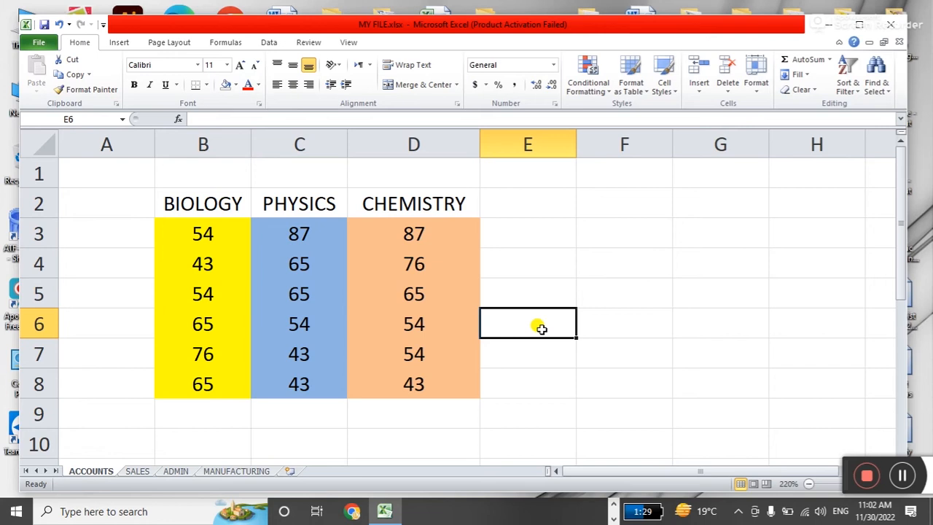
{"action": "left_click_drag", "start_coordinate": [223, 241], "coordinate": [222, 388]}
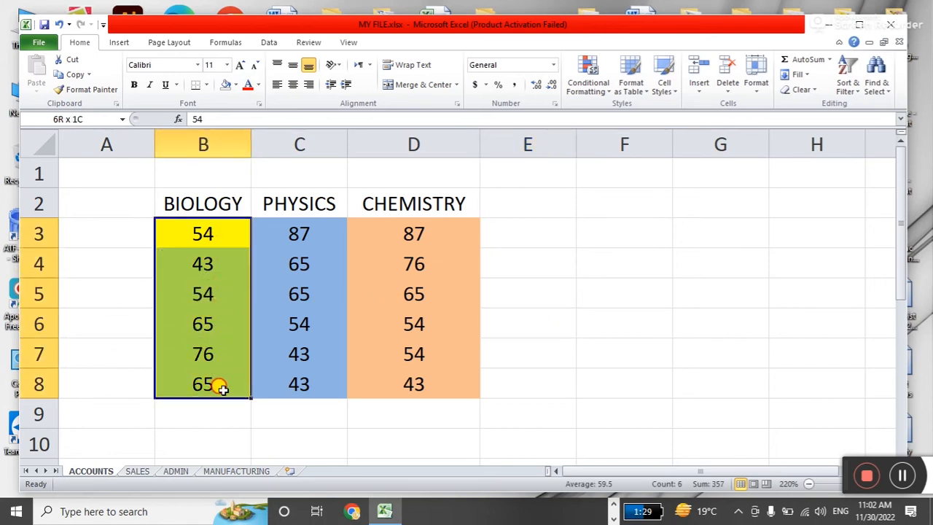
{"action": "left_click_drag", "start_coordinate": [320, 218], "coordinate": [321, 373]}
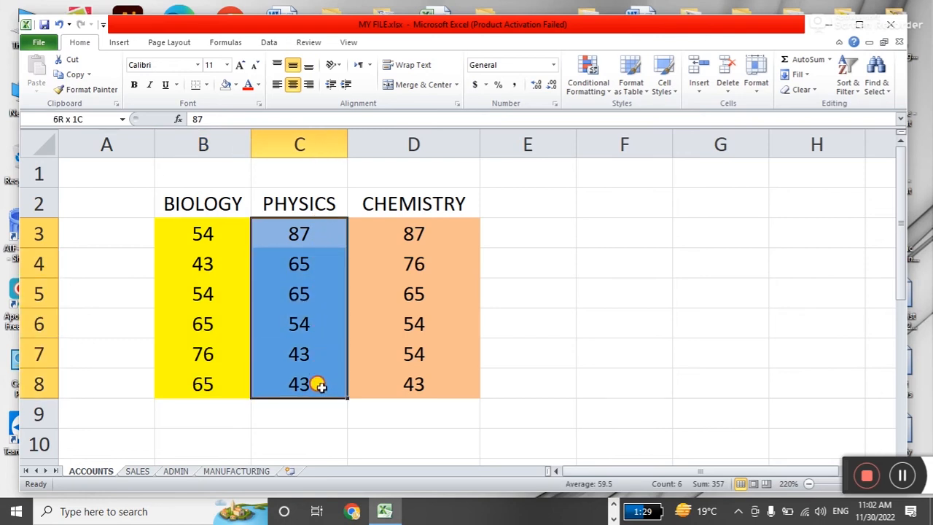
{"action": "left_click_drag", "start_coordinate": [450, 235], "coordinate": [443, 374]}
{"action": "mouse_move", "coordinate": [479, 145]}
{"action": "left_mouse_down"}
{"action": "mouse_move", "coordinate": [465, 154]}
{"action": "mouse_move", "coordinate": [470, 145]}
{"action": "left_mouse_up"}
{"action": "left_click", "coordinate": [580, 271]}
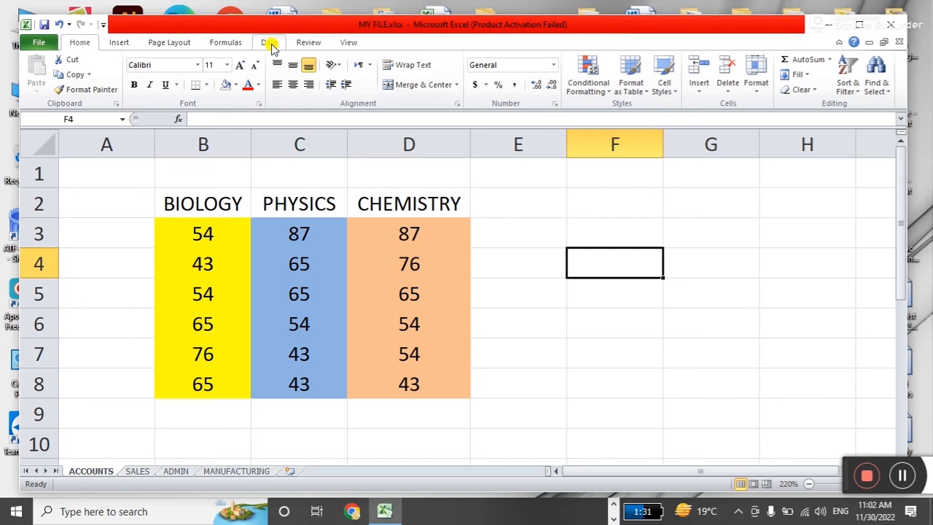
Switch the ribbon to the Review tab.
{"action": "left_click", "coordinate": [310, 42]}
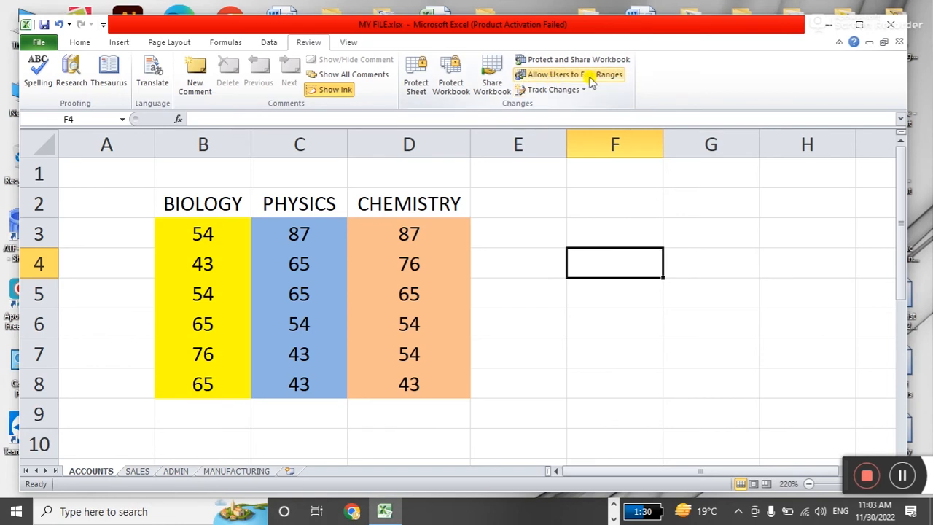
Open Allow Users to Edit Ranges and position its dialog beside the marks table.
{"action": "left_click", "coordinate": [579, 80]}
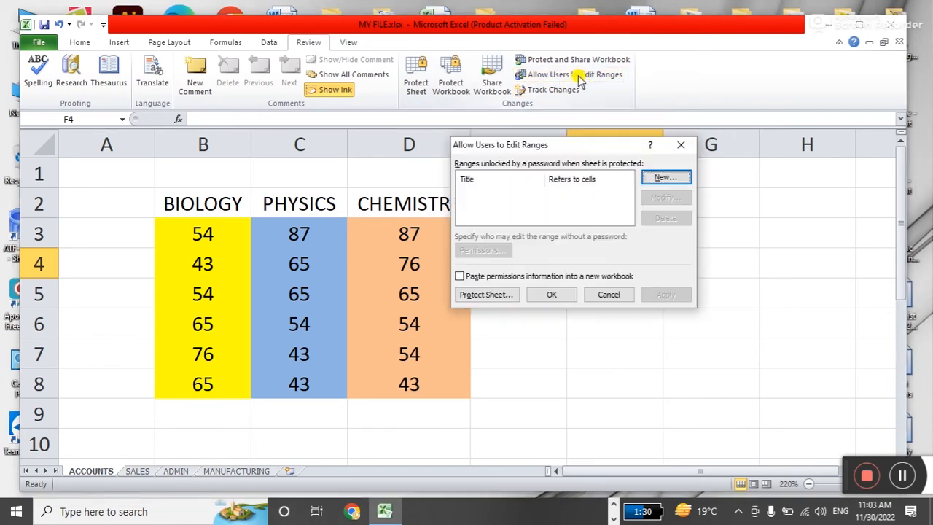
{"action": "left_click_drag", "start_coordinate": [568, 137], "coordinate": [606, 198]}
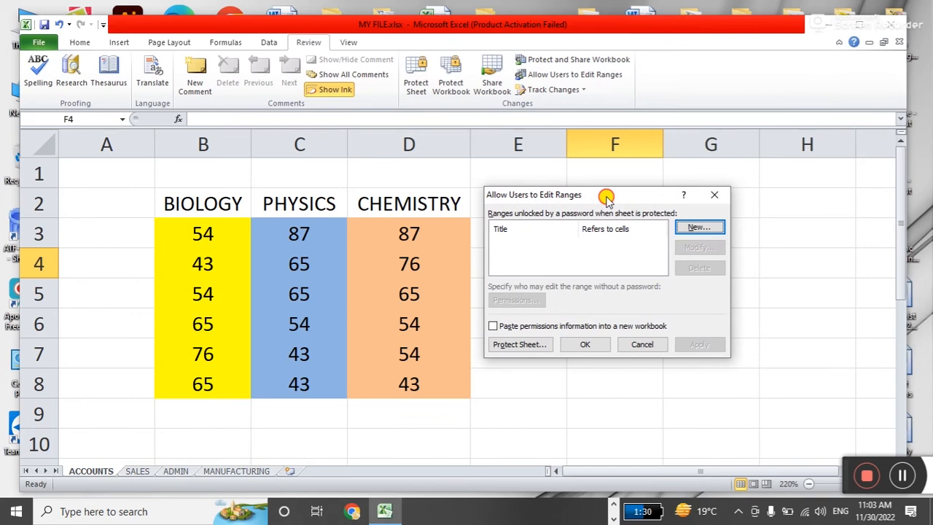
{"action": "left_click_drag", "start_coordinate": [606, 198], "coordinate": [607, 176]}
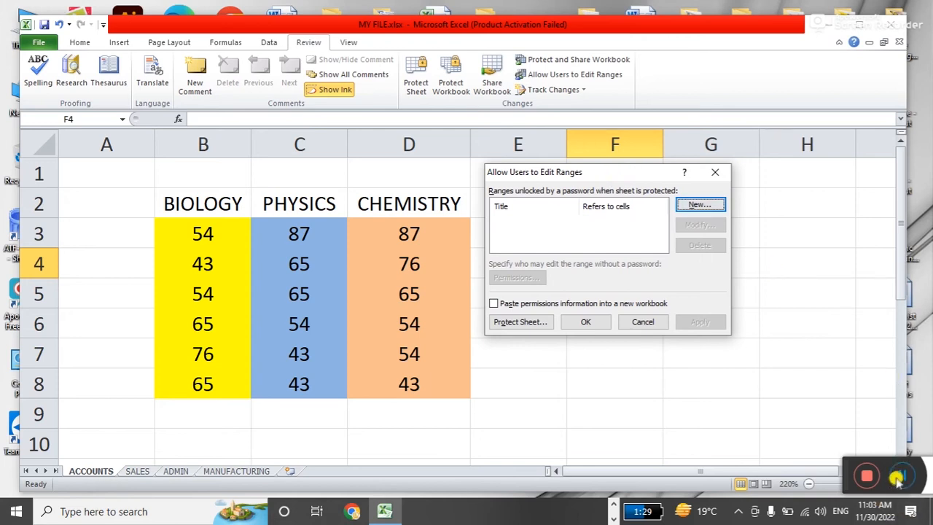
{"action": "left_click", "coordinate": [902, 477]}
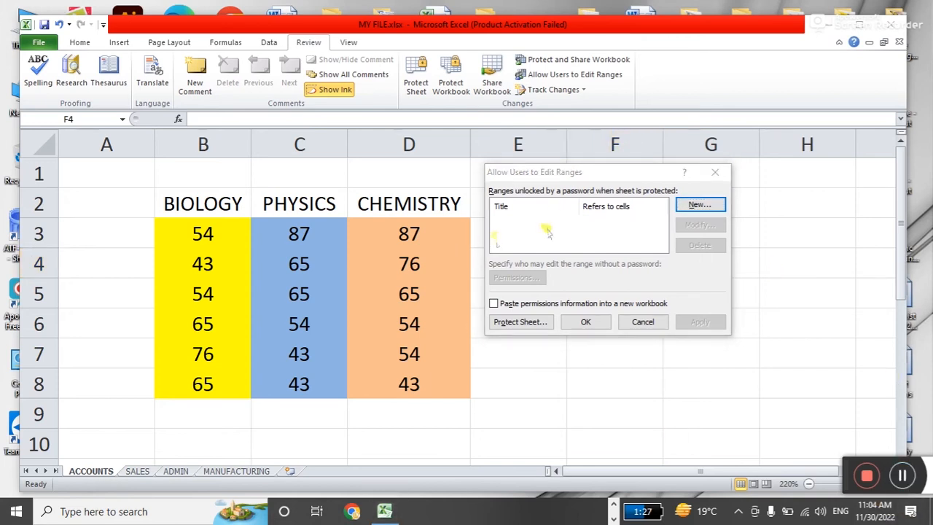
{"action": "mouse_move", "coordinate": [581, 174]}
{"action": "left_mouse_down"}
{"action": "mouse_move", "coordinate": [600, 166]}
{"action": "mouse_move", "coordinate": [584, 178]}
{"action": "left_mouse_up"}
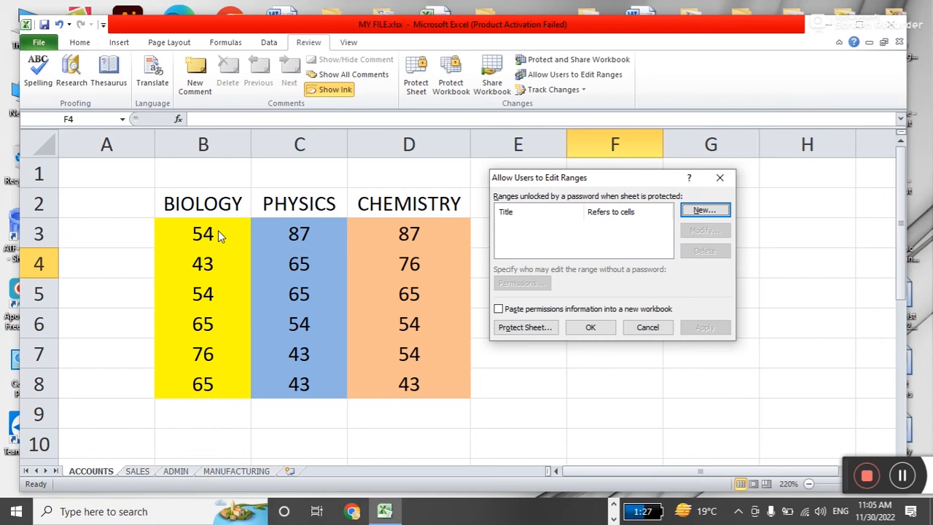
Define a new editable range titled BIOLOGY referring to cells B3:B8.
{"action": "left_click", "coordinate": [713, 211]}
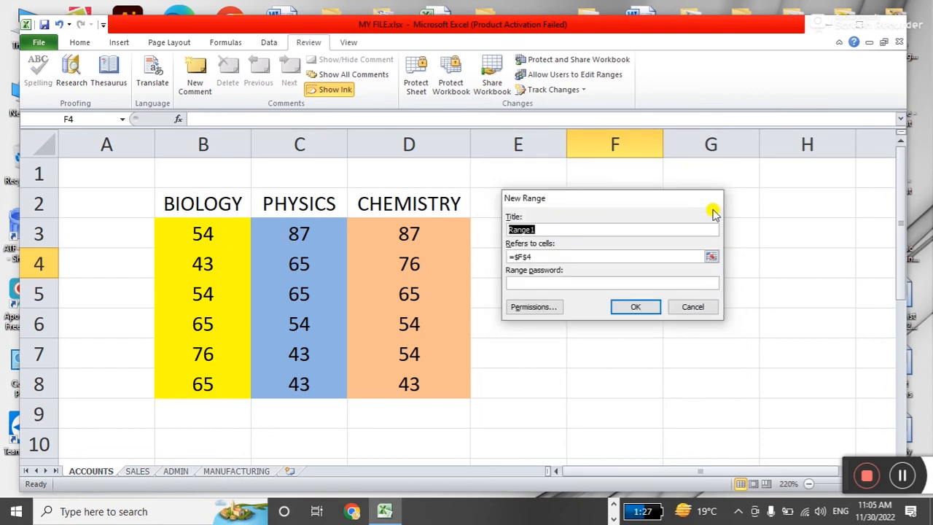
{"action": "left_click_drag", "start_coordinate": [616, 198], "coordinate": [620, 143]}
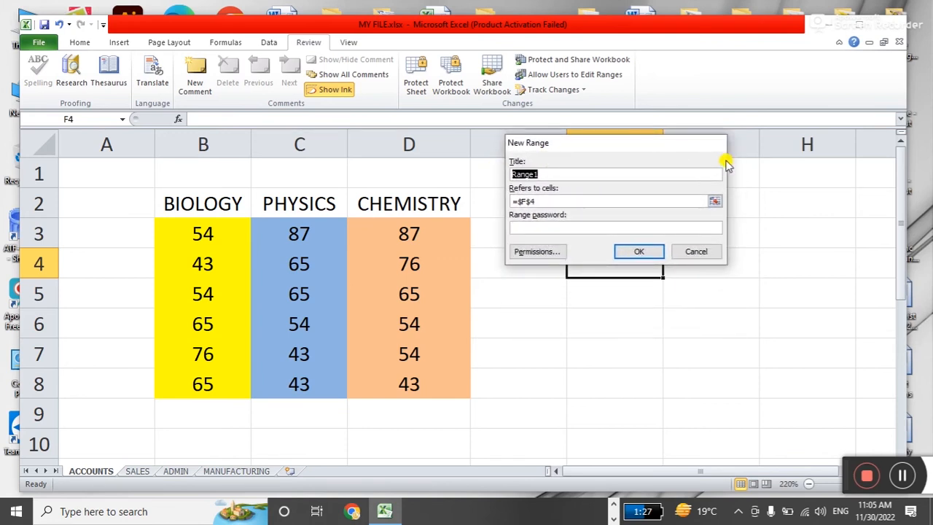
{"action": "type", "text": "bi"}
{"action": "key", "text": "BackSpace"}
{"action": "key", "text": "BackSpace"}
{"action": "type", "text": "BIOLOGY"}
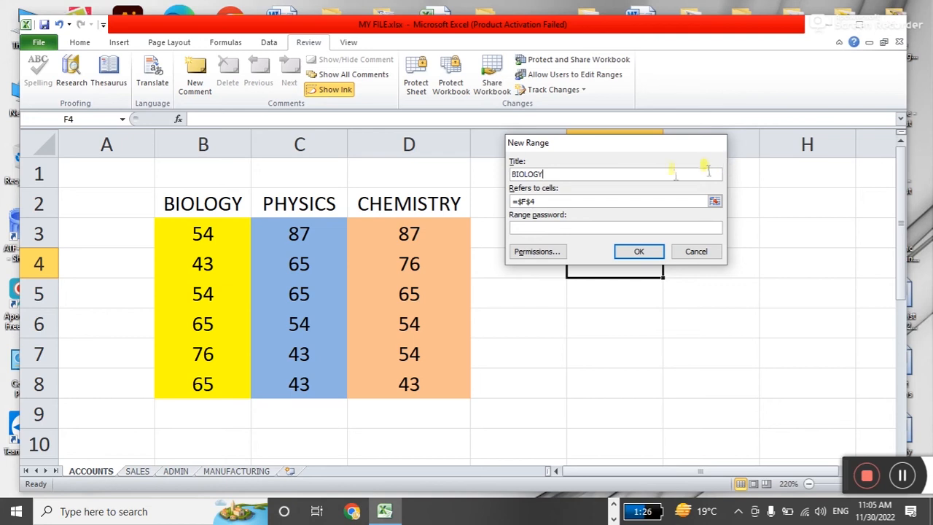
{"action": "left_click", "coordinate": [552, 203]}
{"action": "key", "text": "BackSpace"}
{"action": "key", "text": "BackSpace"}
{"action": "key", "text": "BackSpace"}
{"action": "key", "text": "BackSpace"}
{"action": "key", "text": "BackSpace"}
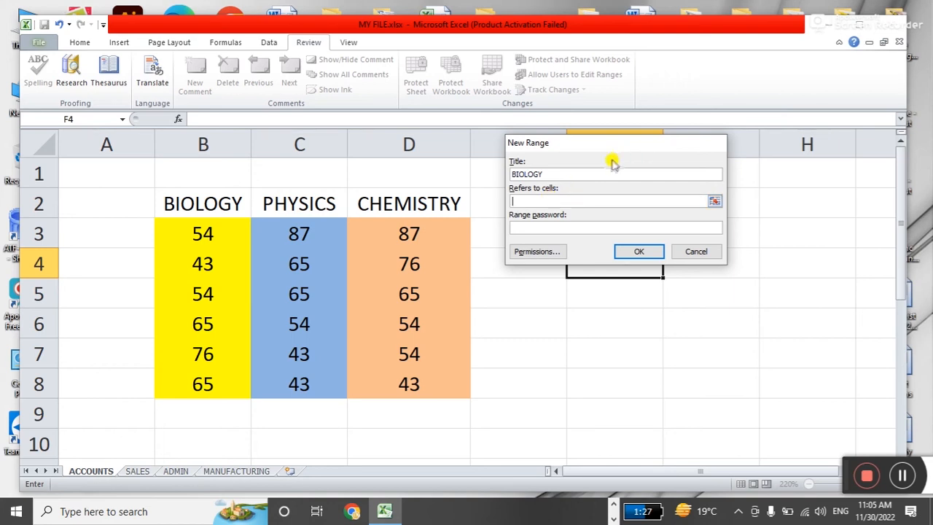
{"action": "left_click", "coordinate": [559, 174]}
{"action": "left_click", "coordinate": [538, 200]}
{"action": "left_click", "coordinate": [714, 200]}
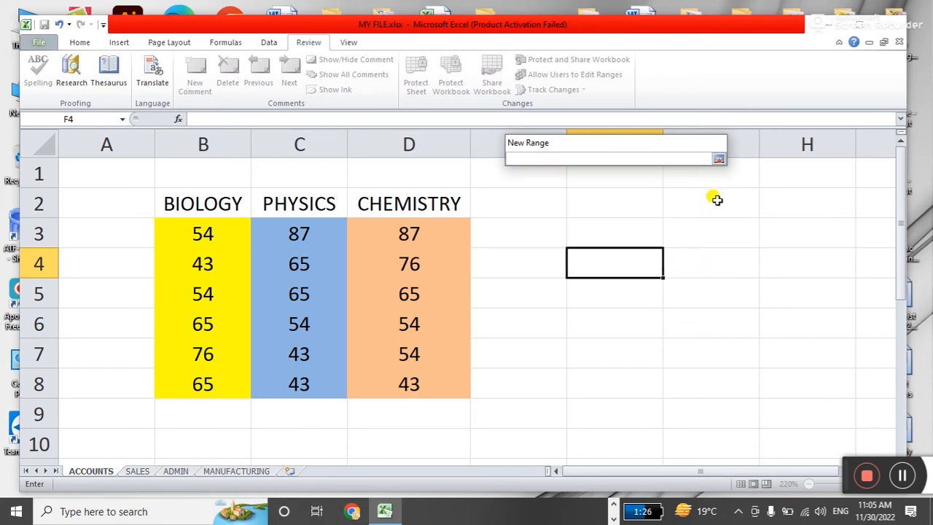
{"action": "mouse_move", "coordinate": [658, 148]}
{"action": "left_mouse_down"}
{"action": "mouse_move", "coordinate": [670, 167]}
{"action": "mouse_move", "coordinate": [662, 150]}
{"action": "left_mouse_up"}
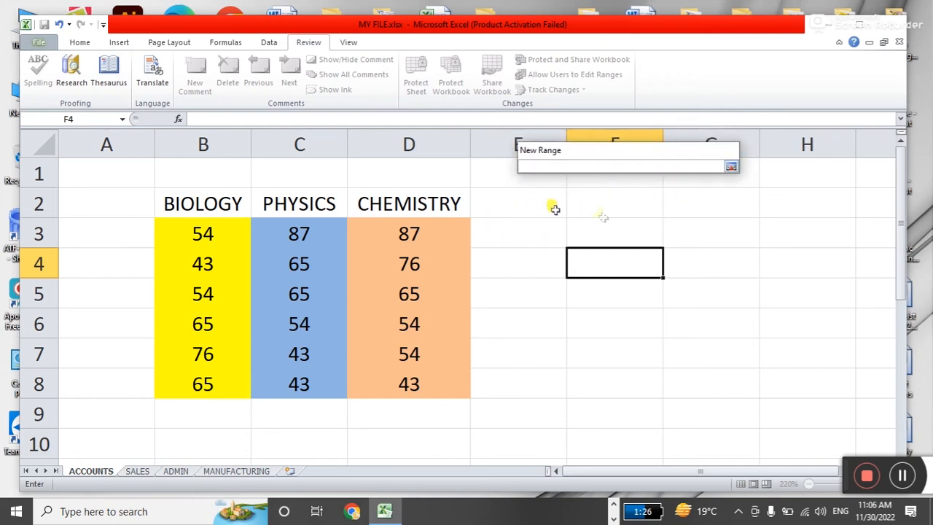
{"action": "left_click_drag", "start_coordinate": [205, 232], "coordinate": [210, 390]}
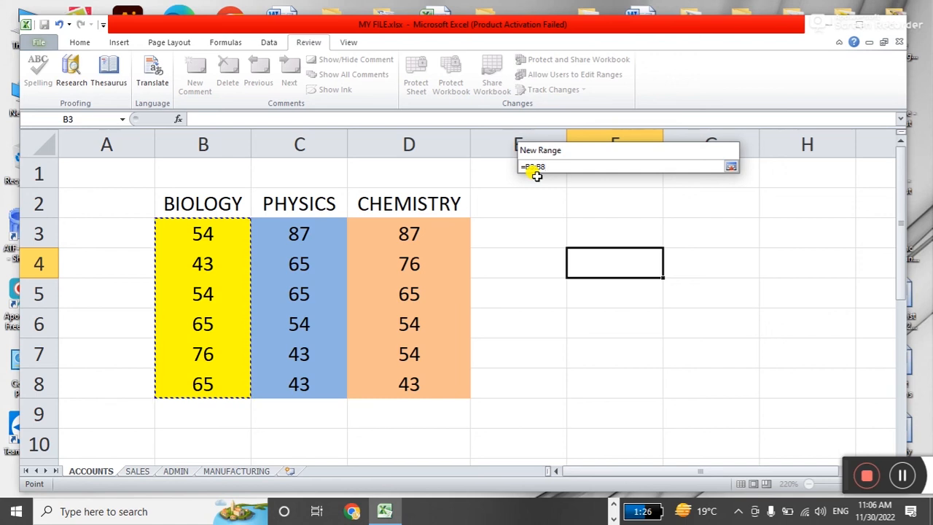
{"action": "left_click", "coordinate": [731, 167]}
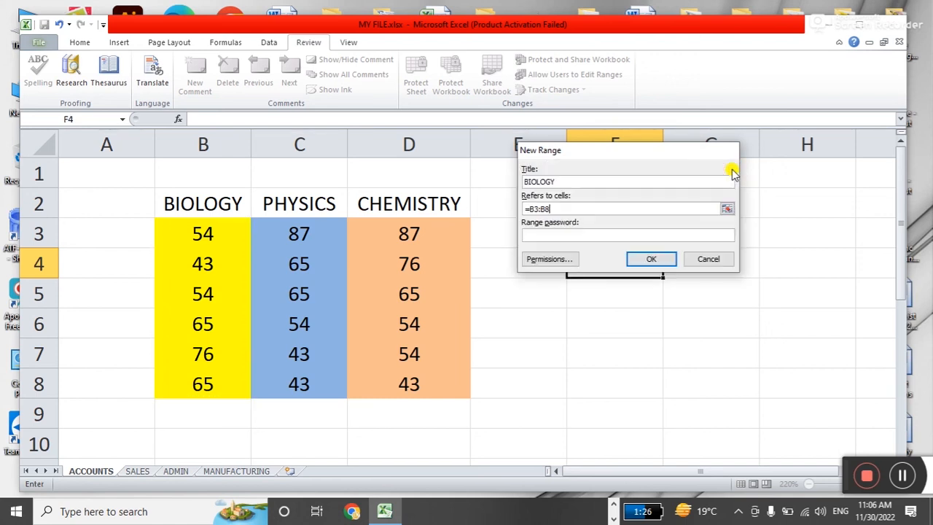
Give the BIOLOGY range a password and confirm it.
{"action": "left_click", "coordinate": [619, 234]}
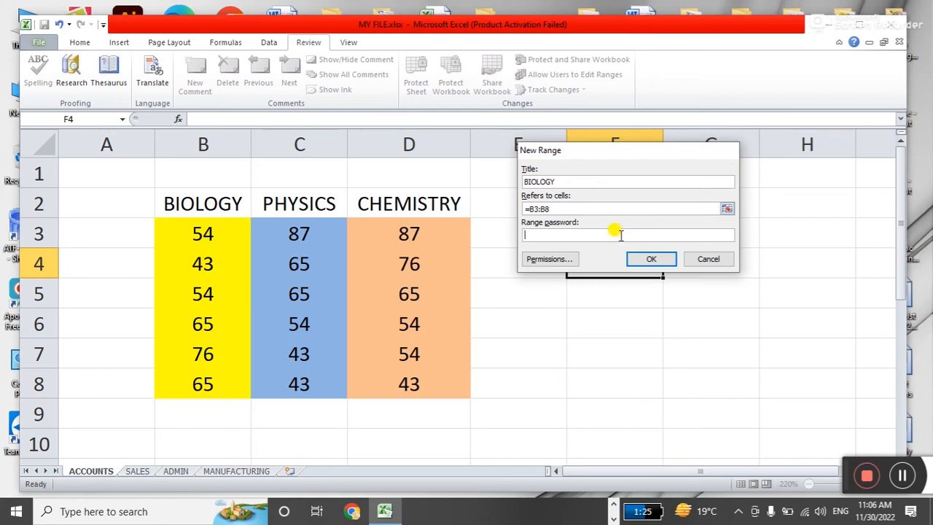
{"action": "left_click_drag", "start_coordinate": [583, 181], "coordinate": [503, 181]}
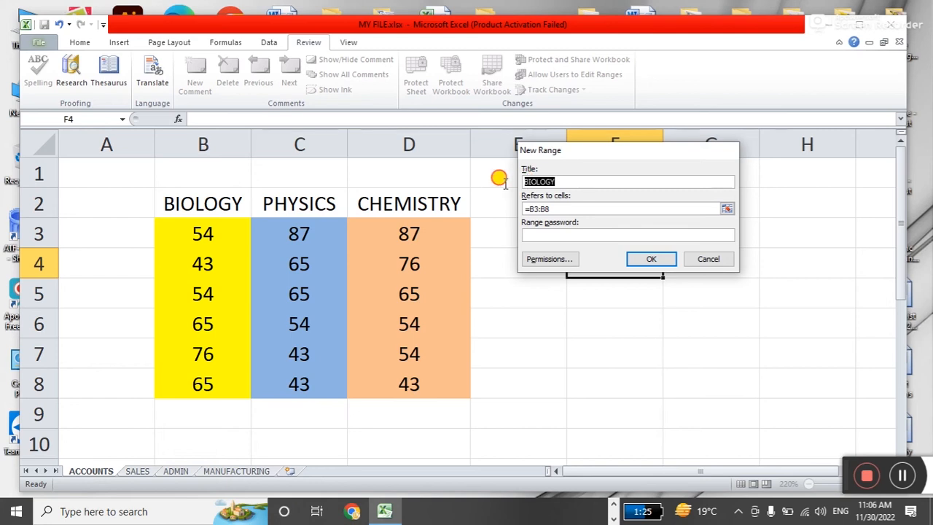
{"action": "left_click", "coordinate": [572, 181]}
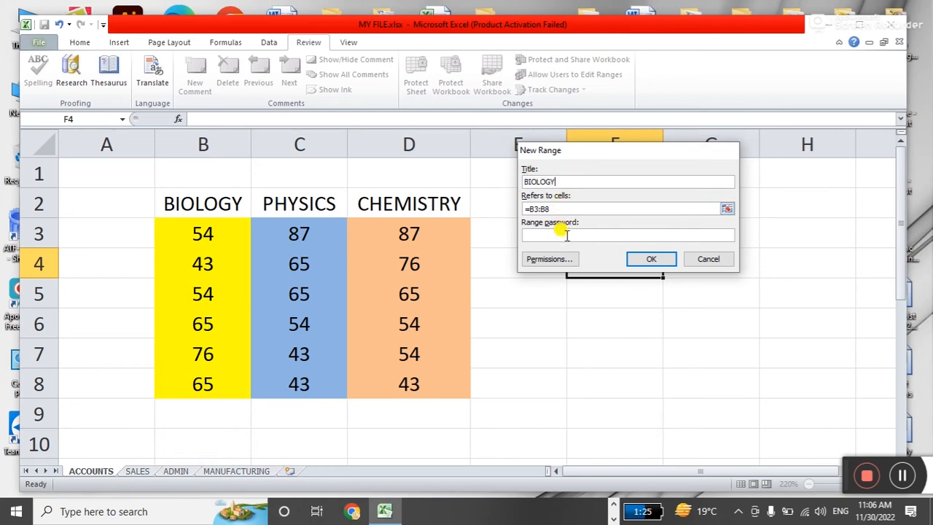
{"action": "left_click", "coordinate": [561, 234]}
{"action": "type", "text": "123"}
{"action": "left_click", "coordinate": [651, 259]}
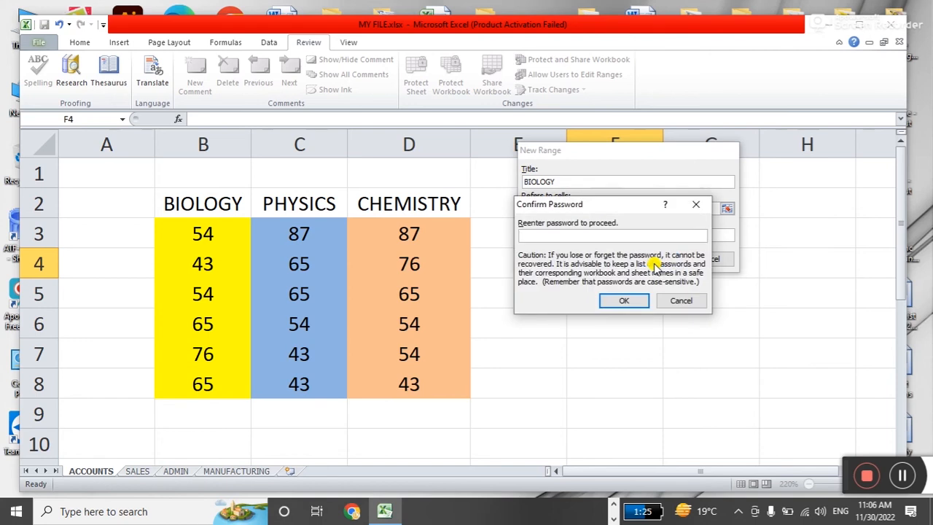
{"action": "type", "text": "123"}
{"action": "left_click", "coordinate": [624, 299]}
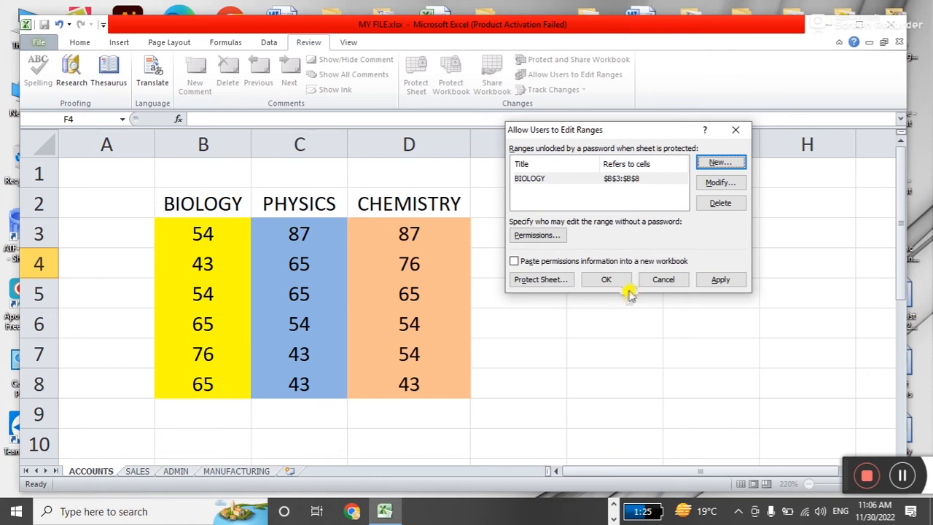
Add editable range PHYSICS for C3:C8, protected by a confirmed range password.
{"action": "left_click", "coordinate": [715, 162]}
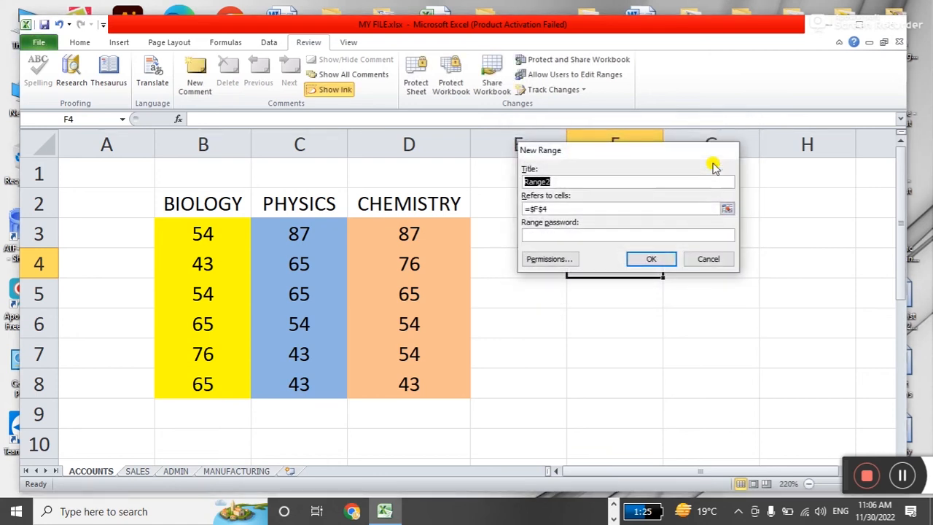
{"action": "type", "text": "PHYSICS"}
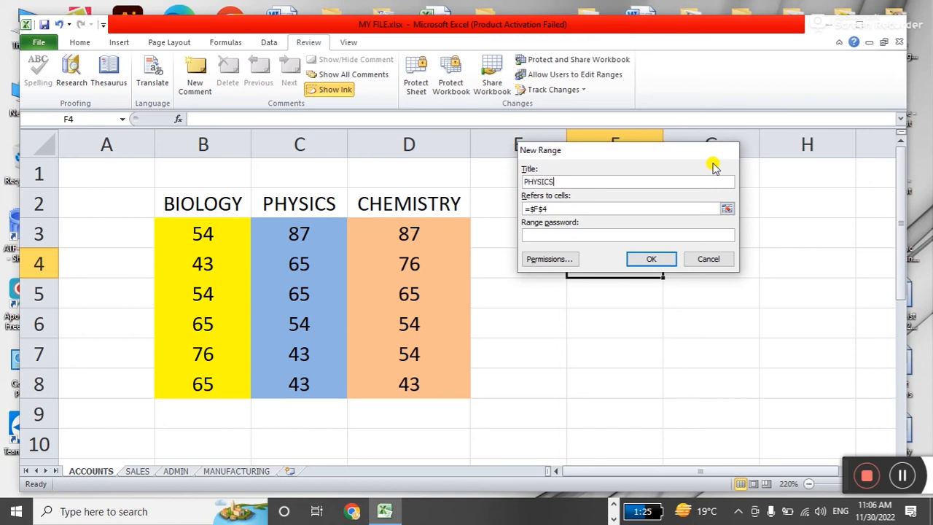
{"action": "left_click", "coordinate": [726, 208]}
{"action": "left_click_drag", "start_coordinate": [304, 232], "coordinate": [306, 383]}
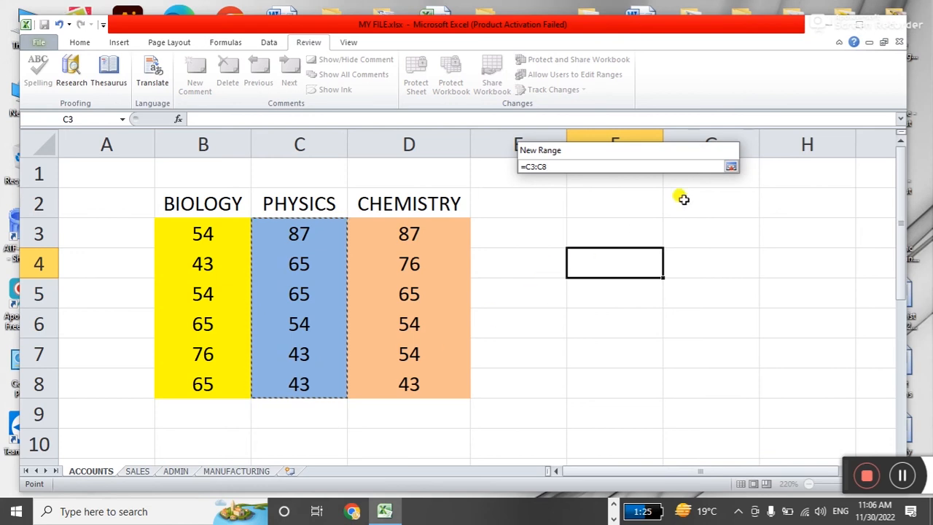
{"action": "left_click", "coordinate": [730, 166]}
{"action": "left_click", "coordinate": [624, 231]}
{"action": "type", "text": "123"}
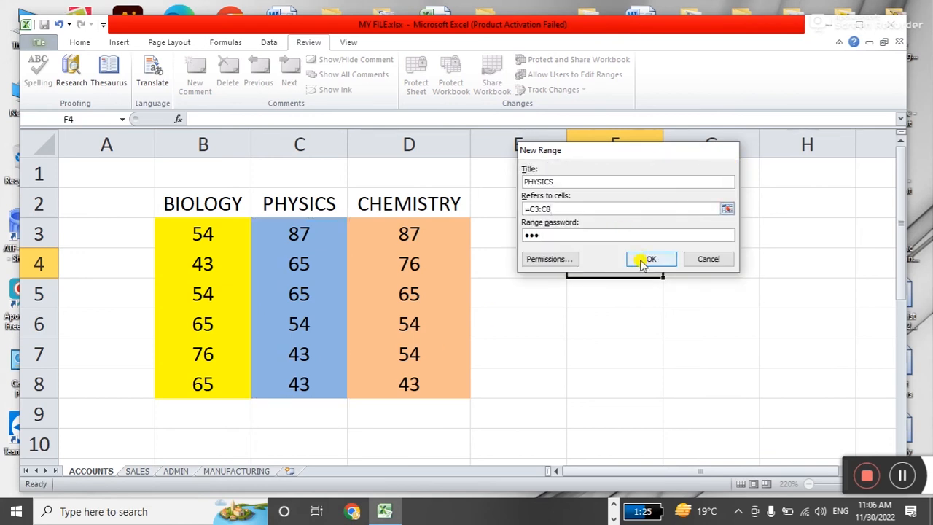
{"action": "left_click", "coordinate": [641, 259]}
{"action": "type", "text": "123"}
{"action": "left_click", "coordinate": [639, 255]}
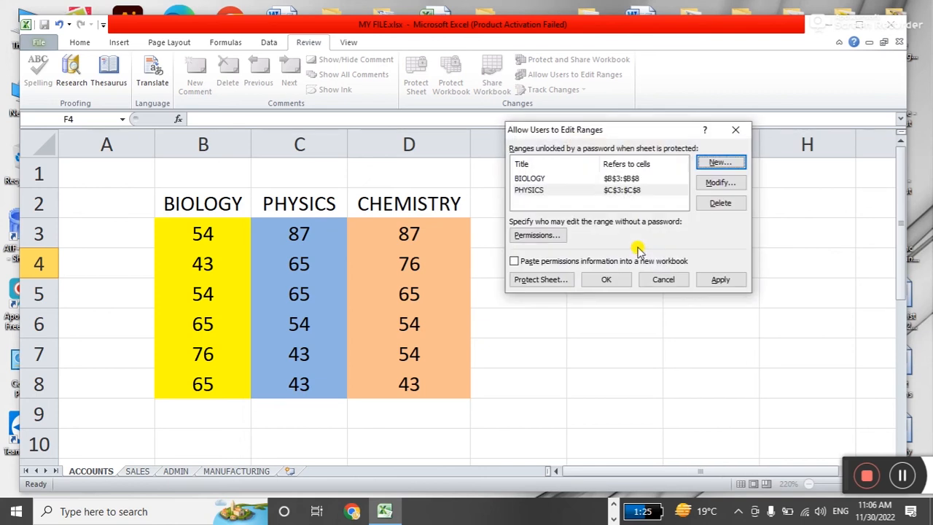
Add editable range CHEMISTRY for D3:D8, protected by a confirmed range password.
{"action": "left_click", "coordinate": [719, 163]}
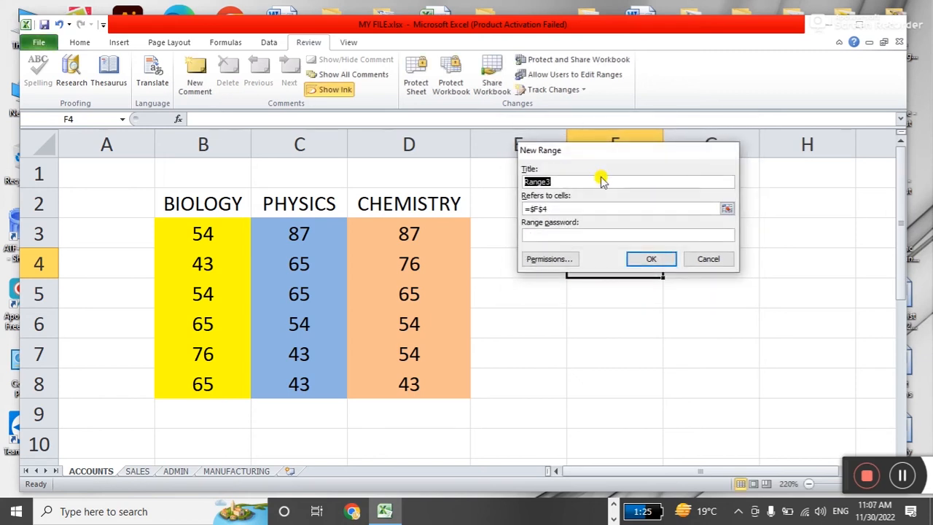
{"action": "type", "text": "CHEMISTRY"}
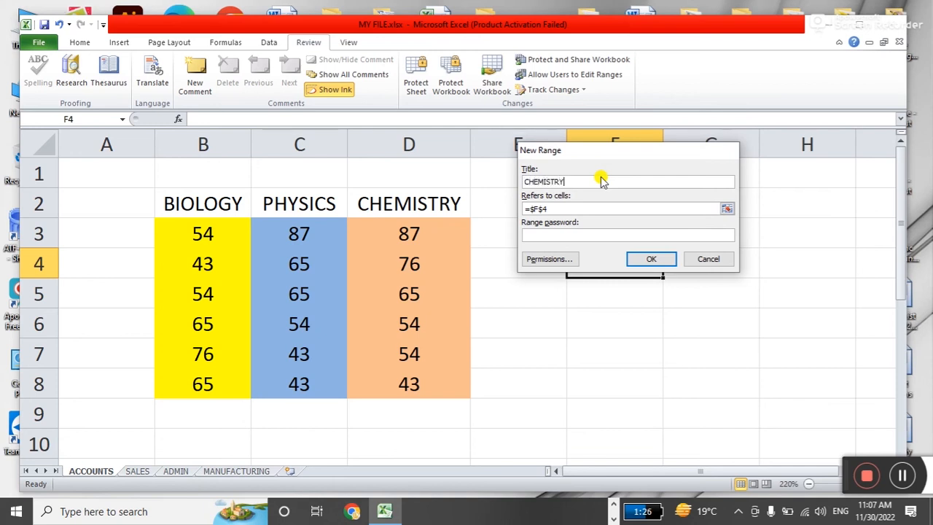
{"action": "left_click", "coordinate": [726, 211]}
{"action": "left_click_drag", "start_coordinate": [440, 230], "coordinate": [438, 383]}
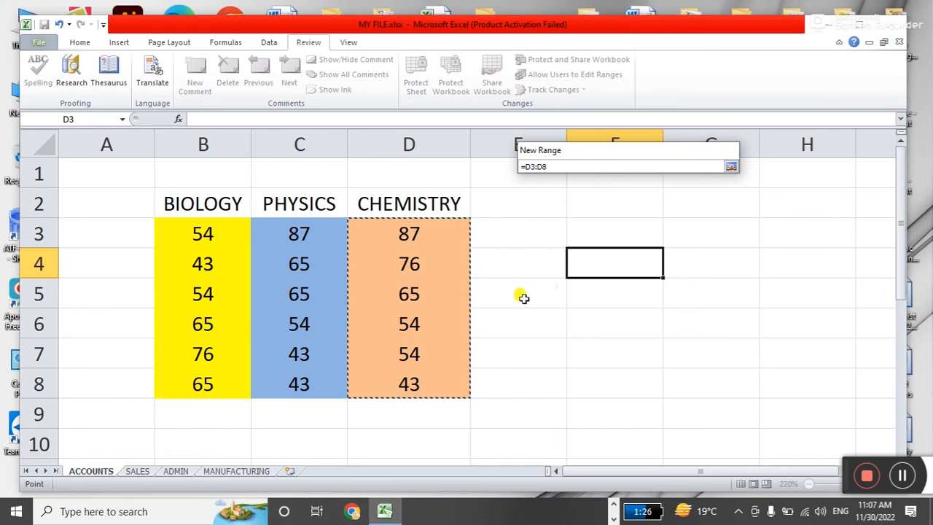
{"action": "left_click", "coordinate": [731, 167]}
{"action": "left_click", "coordinate": [647, 235]}
{"action": "type", "text": "123456"}
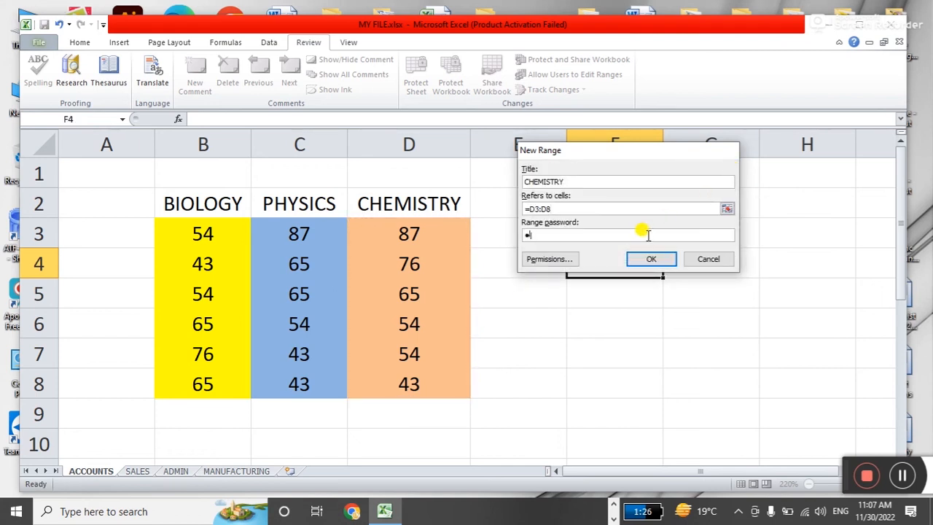
{"action": "key", "text": "Return"}
{"action": "type", "text": "123456"}
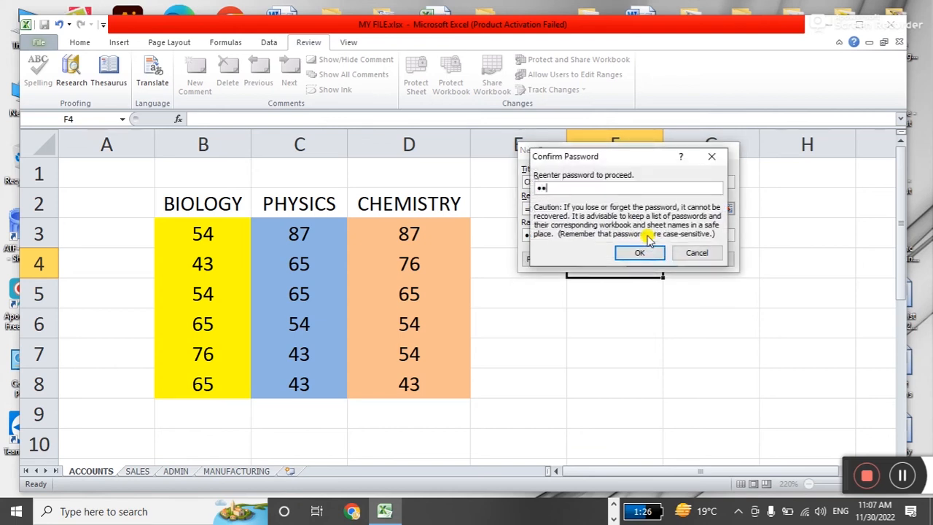
{"action": "key", "text": "Return"}
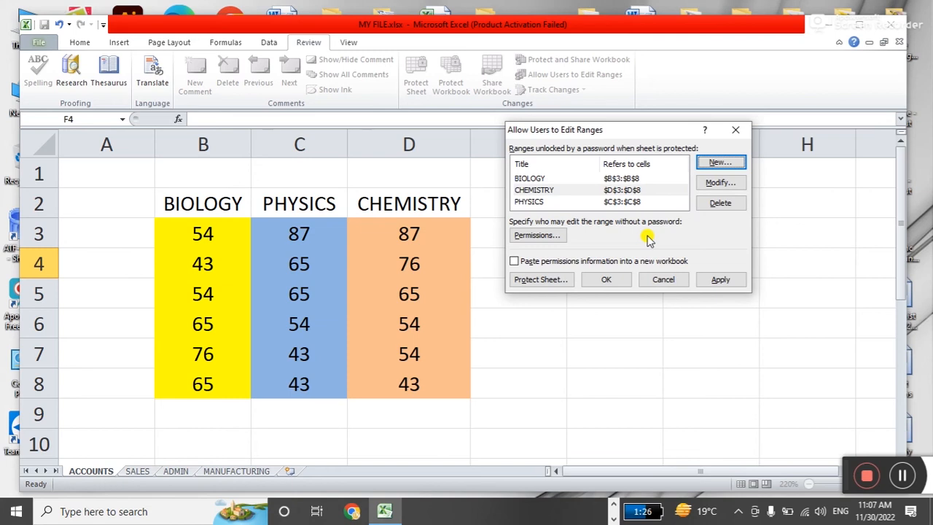
Protect the ACCOUNTS sheet with a password, entered twice to confirm.
{"action": "left_click", "coordinate": [537, 279]}
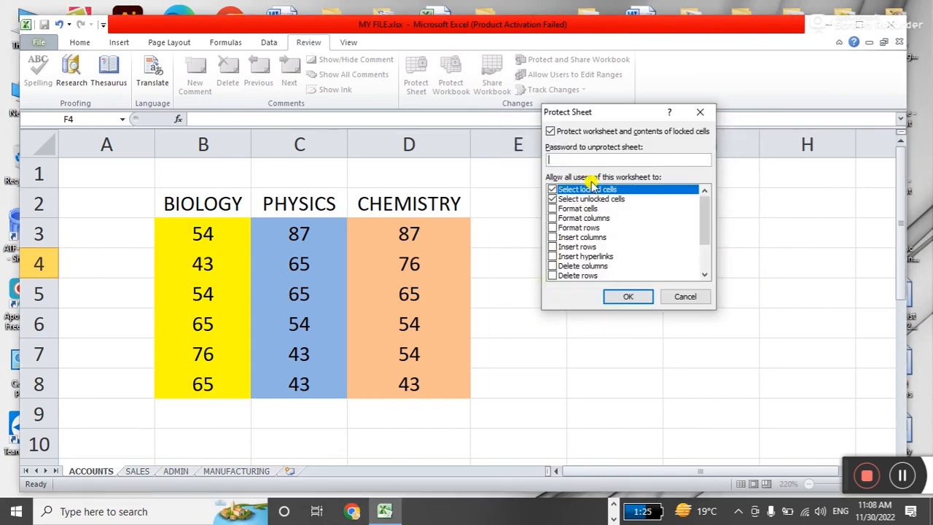
{"action": "type", "text": "12345"}
{"action": "key", "text": "Return"}
{"action": "type", "text": "123"}
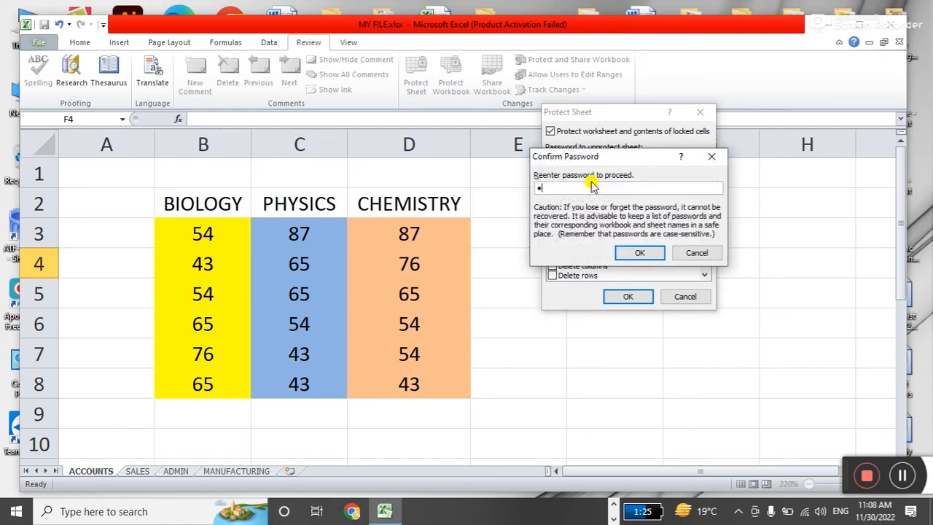
{"action": "type", "text": "45"}
{"action": "key", "text": "Return"}
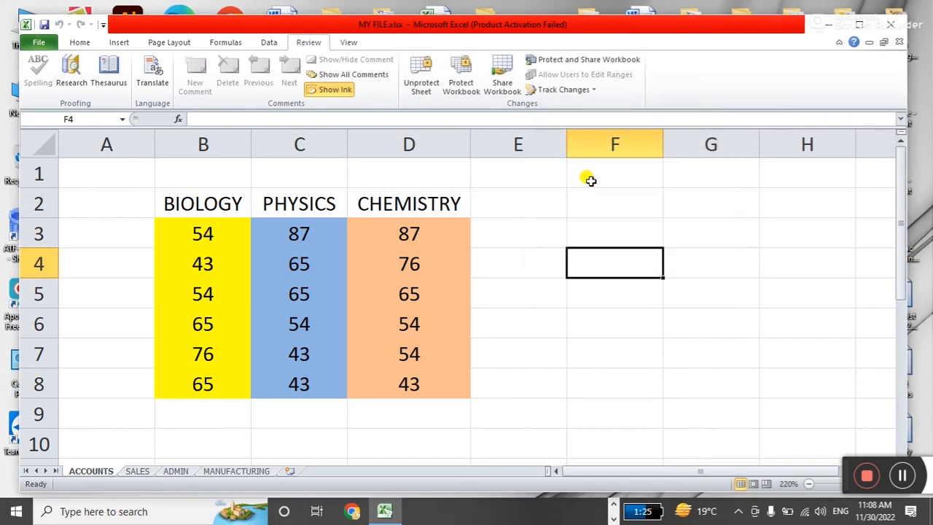
{"action": "left_click", "coordinate": [569, 297]}
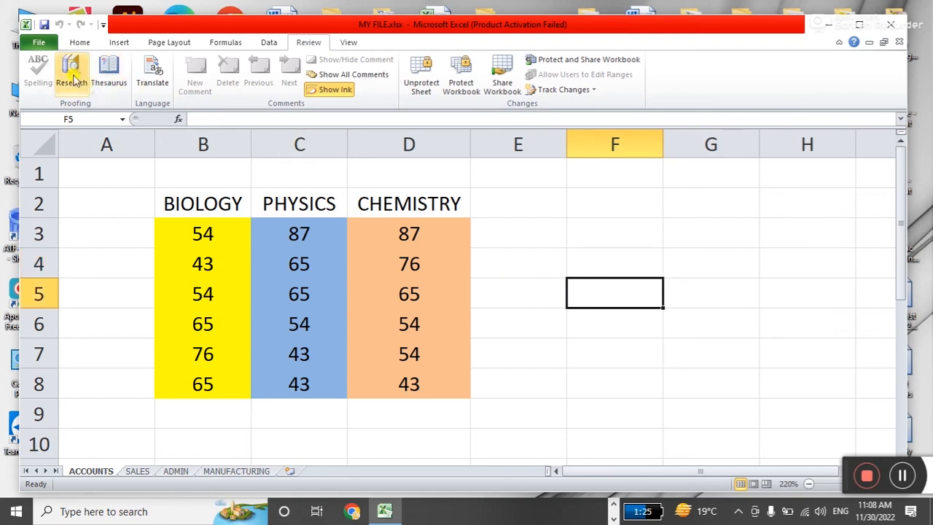
{"action": "left_click", "coordinate": [589, 225]}
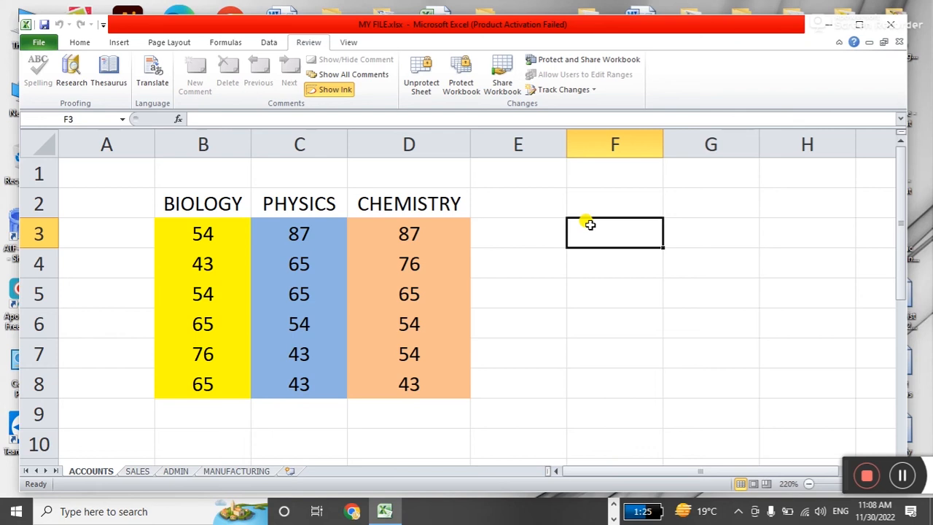
{"action": "left_click", "coordinate": [550, 302]}
{"action": "left_click", "coordinate": [583, 287]}
{"action": "left_click", "coordinate": [604, 238]}
{"action": "double_click", "coordinate": [604, 238]}
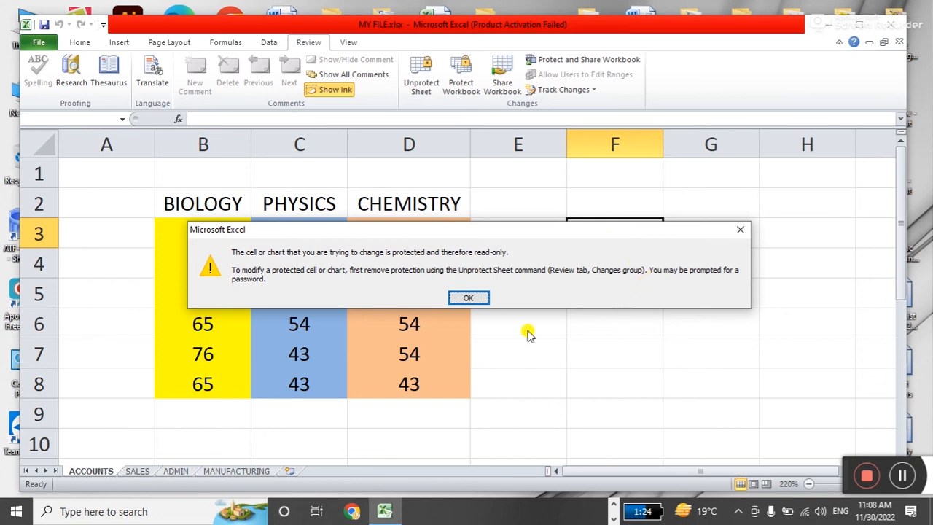
{"action": "left_click", "coordinate": [467, 297]}
{"action": "left_click", "coordinate": [225, 234]}
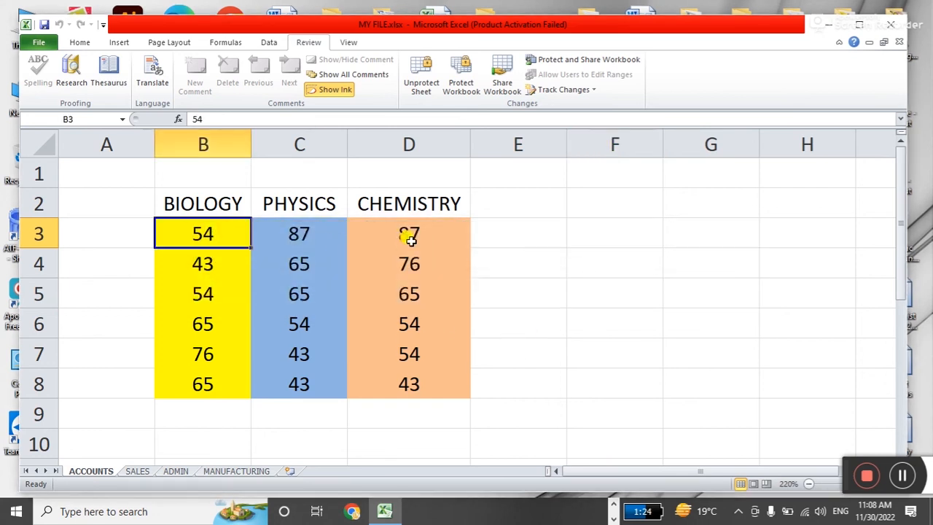
Unlock the BIOLOGY range with its password and enter 95, 65, 48, 25, 68, 45 in B3:B8.
{"action": "key", "text": "Delete"}
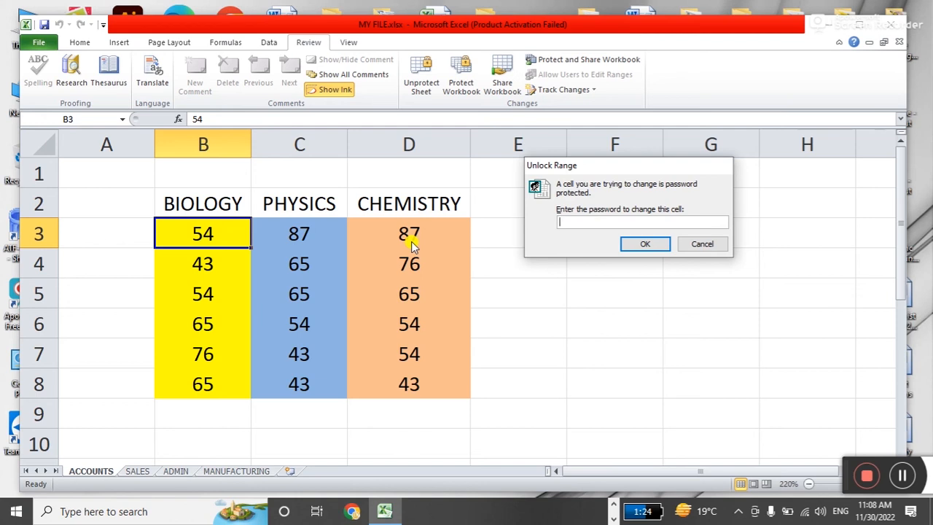
{"action": "type", "text": "123"}
{"action": "key", "text": "Return"}
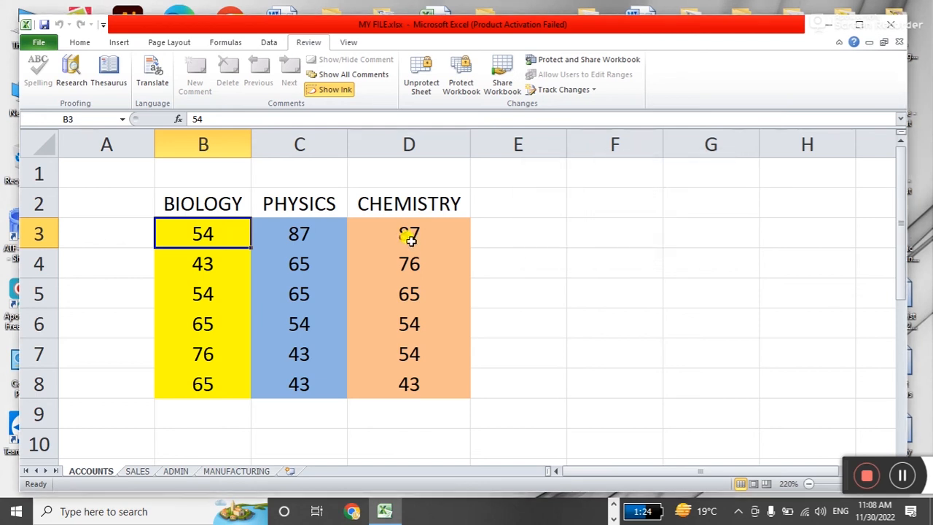
{"action": "type", "text": "95"}
{"action": "key", "text": "Return"}
{"action": "type", "text": "65"}
{"action": "key", "text": "Return"}
{"action": "type", "text": "48"}
{"action": "key", "text": "Return"}
{"action": "type", "text": "25"}
{"action": "key", "text": "Return"}
{"action": "type", "text": "68"}
{"action": "key", "text": "Return"}
{"action": "type", "text": "45"}
{"action": "key", "text": "Return"}
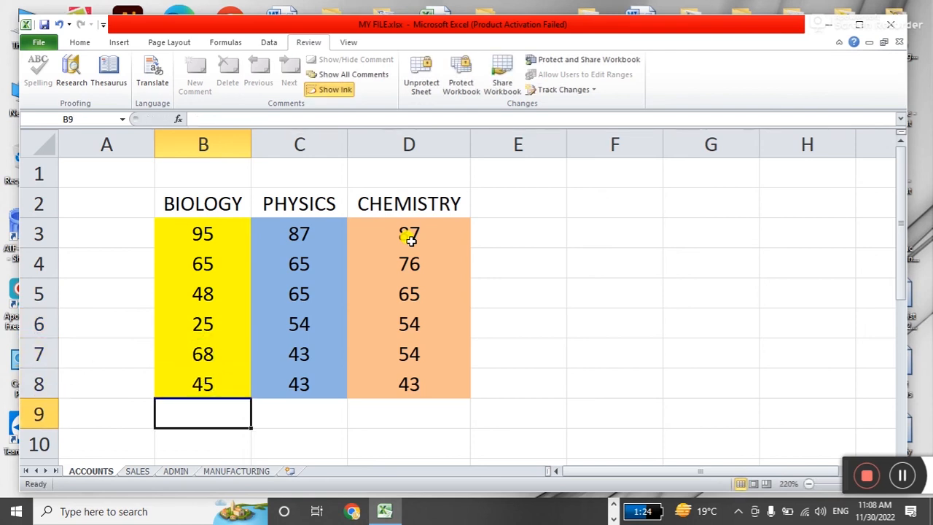
Try entering 5 in locked B9, then attempt to edit PHYSICS mark C4.
{"action": "type", "text": "5"}
{"action": "key", "text": "Return"}
{"action": "key", "text": "Right"}
{"action": "key", "text": "Up"}
{"action": "key", "text": "Up"}
{"action": "key", "text": "Up"}
{"action": "key", "text": "Up"}
{"action": "key", "text": "Up"}
{"action": "key", "text": "5"}
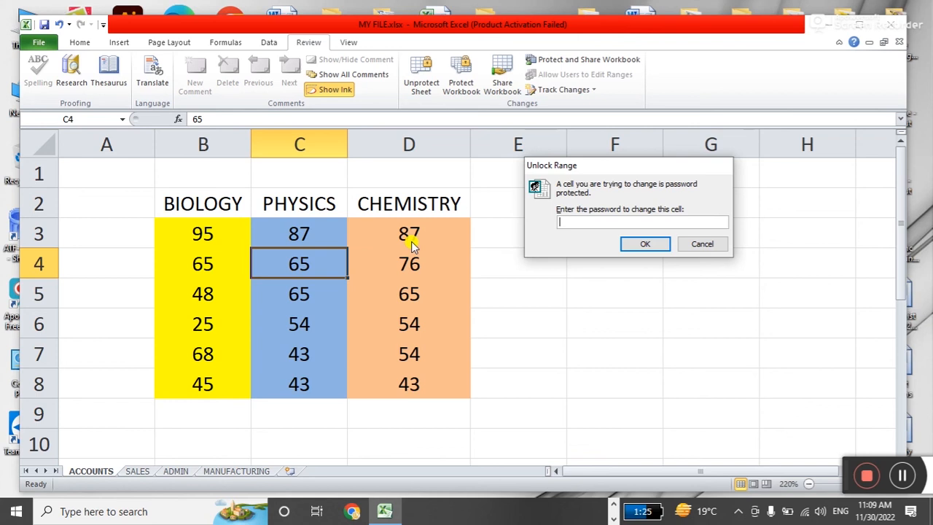
Cancel the PHYSICS unlock prompt and select cells E4 and F4.
{"action": "key", "text": "Escape"}
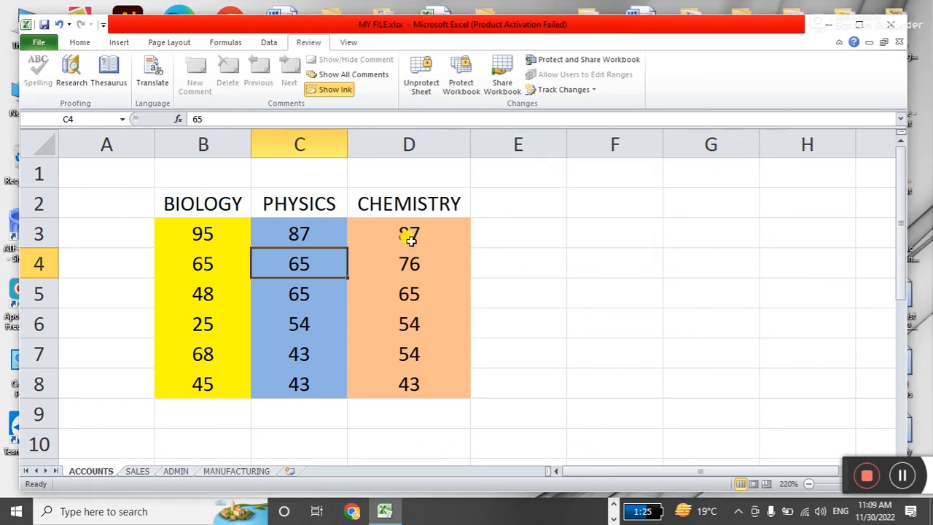
{"action": "left_click", "coordinate": [536, 258]}
{"action": "left_click", "coordinate": [596, 273]}
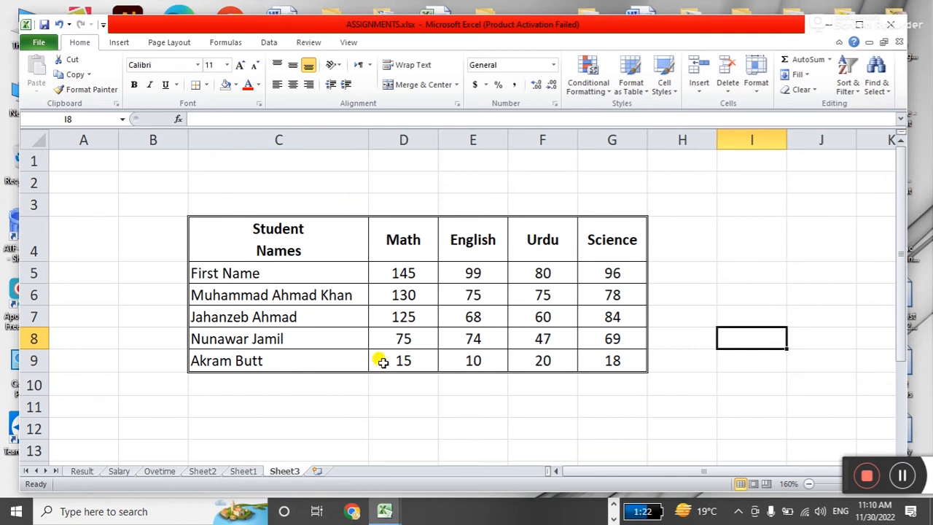
Inspect the last student's marks across D9 to G9.
{"action": "left_click", "coordinate": [402, 274]}
{"action": "left_click", "coordinate": [404, 361]}
{"action": "left_click", "coordinate": [455, 360]}
{"action": "left_click", "coordinate": [519, 361]}
{"action": "left_click", "coordinate": [592, 360]}
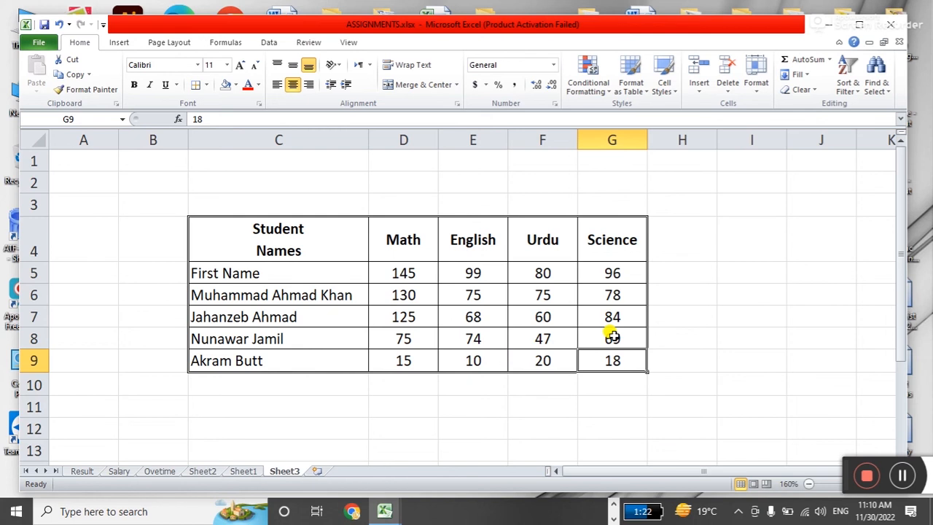
With the Review tab shown, compare each subject header with its row-9 mark.
{"action": "left_click", "coordinate": [310, 45]}
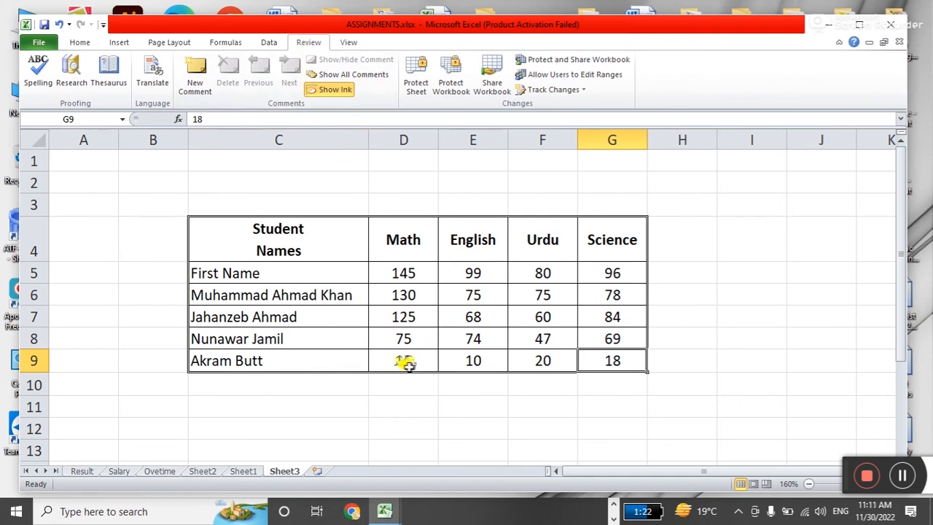
{"action": "left_click", "coordinate": [290, 360]}
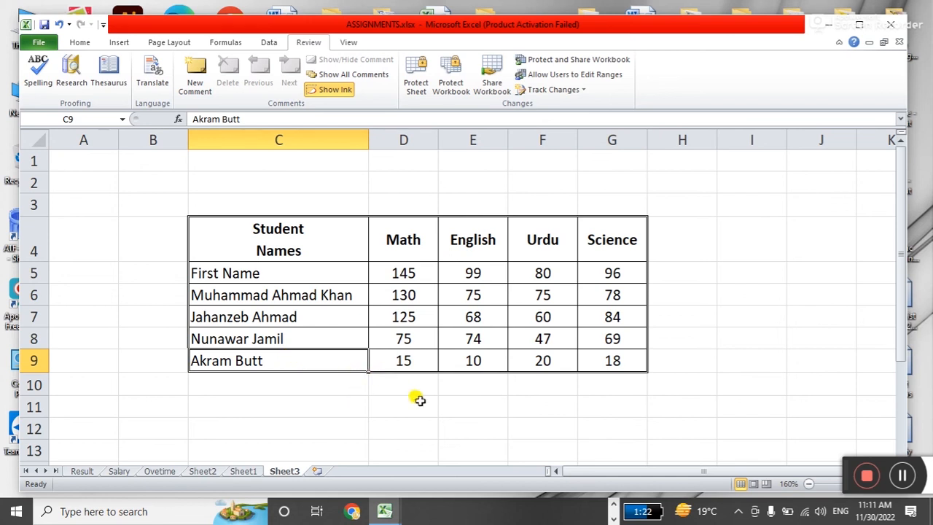
{"action": "left_click", "coordinate": [400, 239]}
{"action": "left_click", "coordinate": [423, 358]}
{"action": "left_click", "coordinate": [485, 249]}
{"action": "left_click", "coordinate": [478, 358]}
{"action": "left_click", "coordinate": [542, 241]}
{"action": "left_click", "coordinate": [570, 360]}
{"action": "left_click", "coordinate": [608, 243]}
{"action": "left_click", "coordinate": [621, 358]}
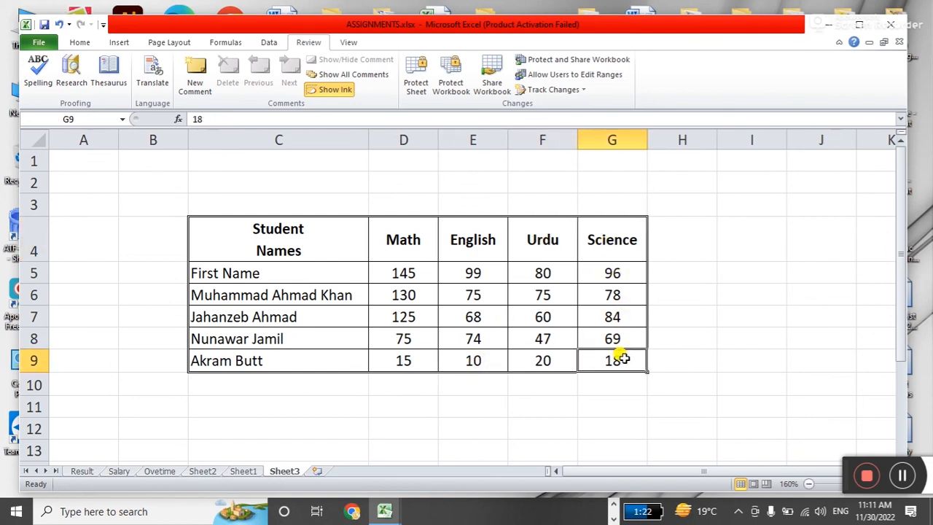
Settle on cell D9, the Math mark of 15.
{"action": "left_click", "coordinate": [395, 357]}
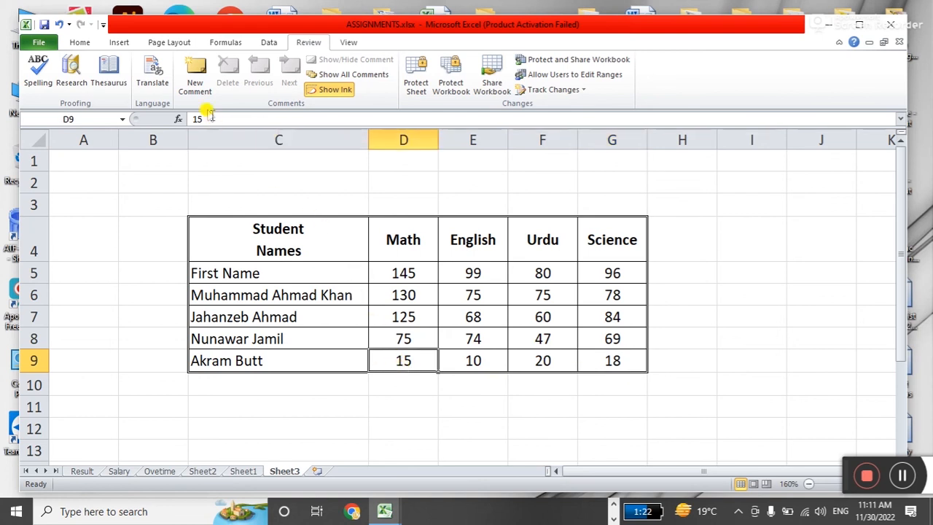
{"action": "left_click", "coordinate": [408, 403]}
{"action": "left_click", "coordinate": [406, 359]}
Add a comment to D9 reading 'He was ill during test duration.' in place of the author name.
{"action": "left_click", "coordinate": [196, 80]}
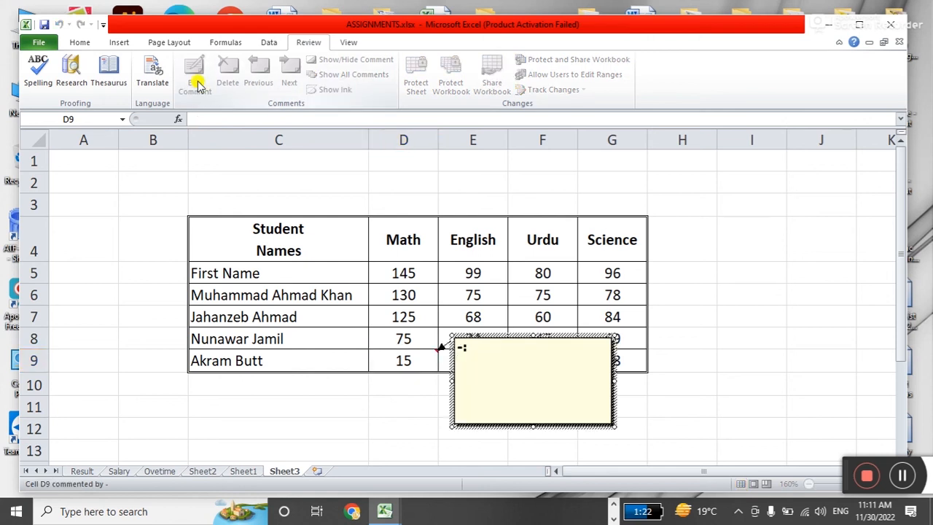
{"action": "left_click_drag", "start_coordinate": [465, 358], "coordinate": [446, 347]}
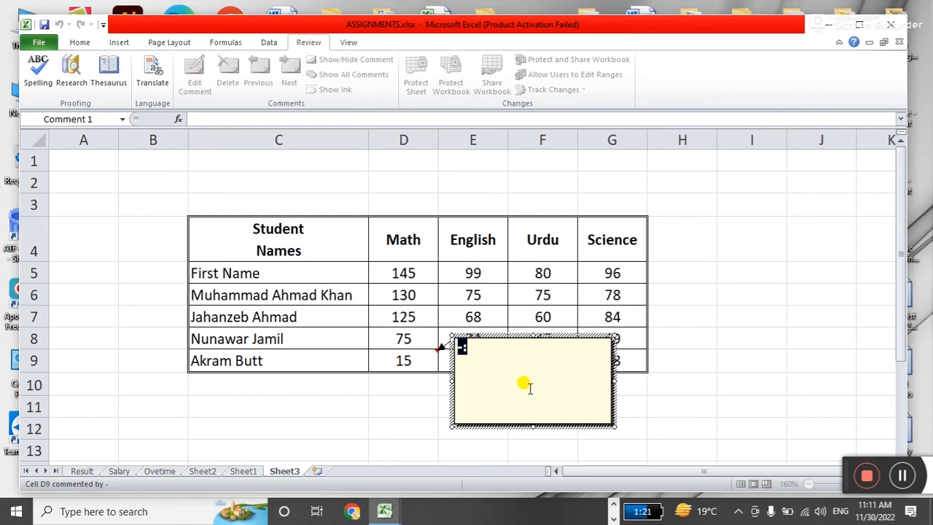
{"action": "type", "text": "He was ill during te"}
{"action": "key", "text": "BackSpace"}
{"action": "type", "text": "test dur"}
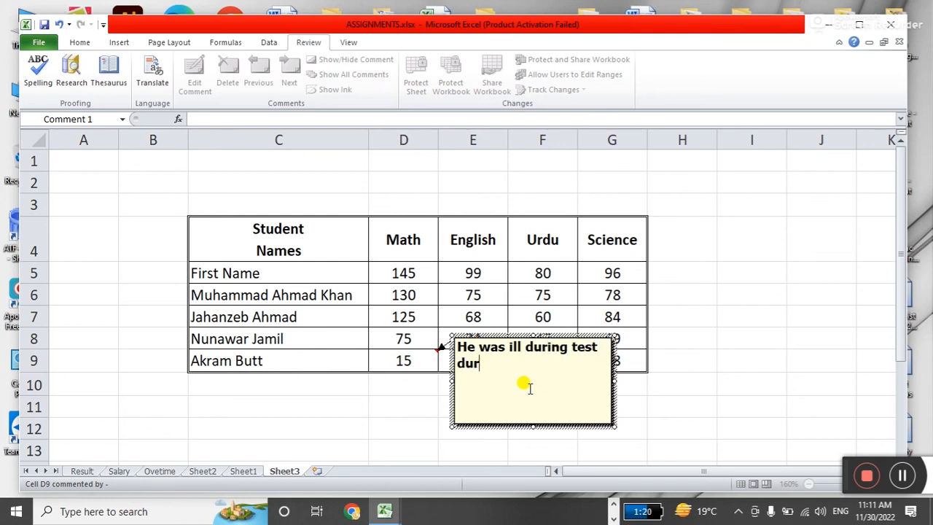
{"action": "type", "text": "ation."}
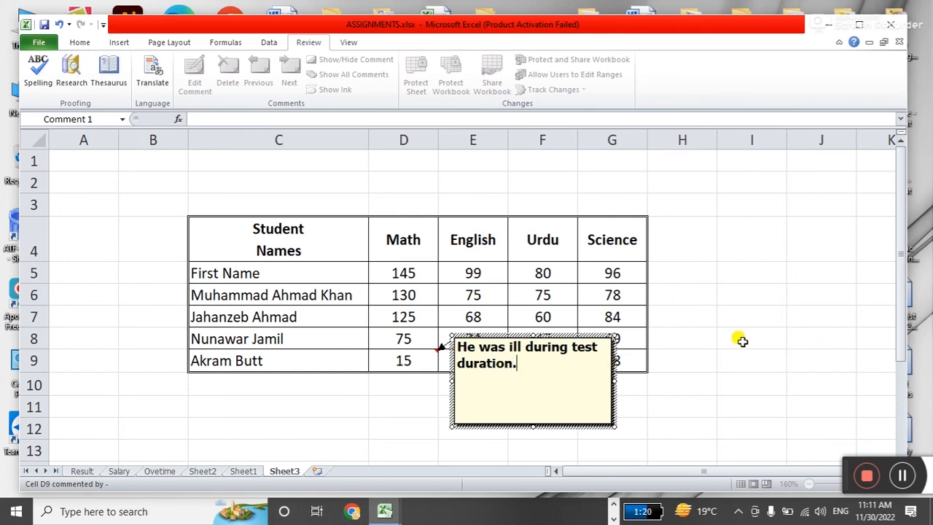
{"action": "left_click", "coordinate": [729, 324]}
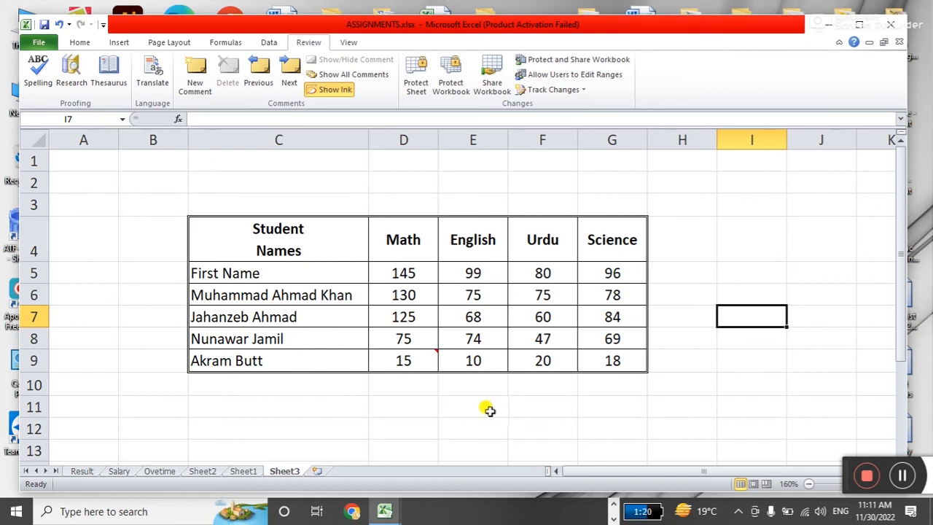
Enter 2500 in cell I5 beside the table.
{"action": "mouse_move", "coordinate": [416, 359]}
{"action": "left_click", "coordinate": [656, 243]}
{"action": "left_click", "coordinate": [731, 244]}
{"action": "left_click", "coordinate": [735, 272]}
{"action": "left_click", "coordinate": [678, 268]}
{"action": "left_click", "coordinate": [743, 240]}
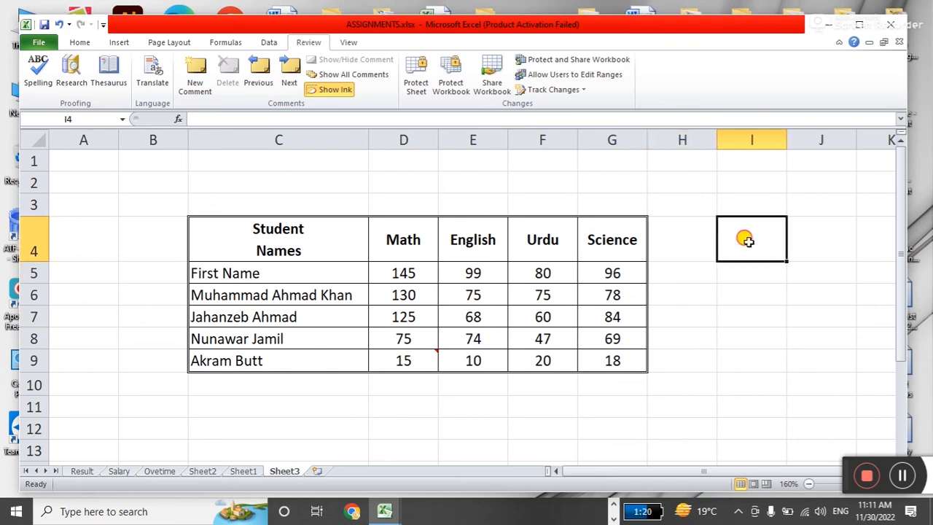
{"action": "left_click", "coordinate": [741, 273]}
{"action": "type", "text": "2500"}
{"action": "key", "text": "Return"}
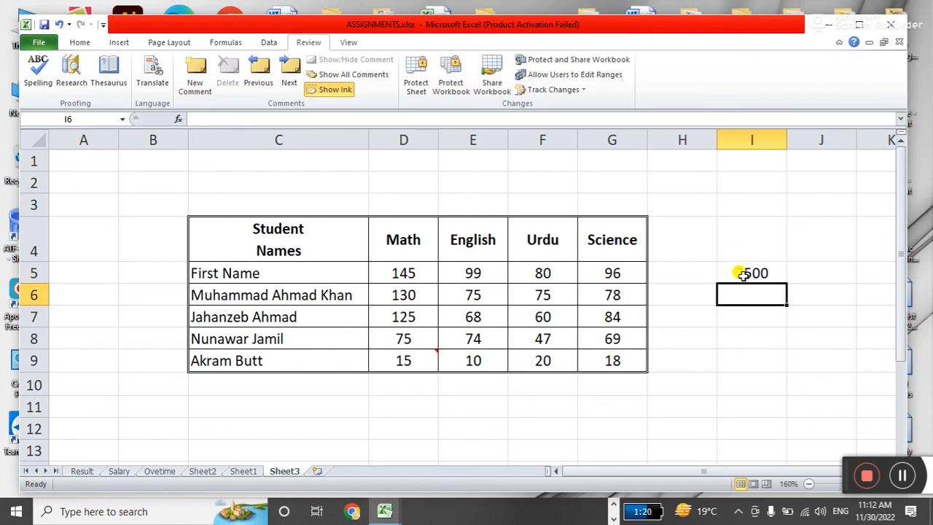
Attach a comment of filler text to the 2500 in I5.
{"action": "left_click", "coordinate": [742, 274]}
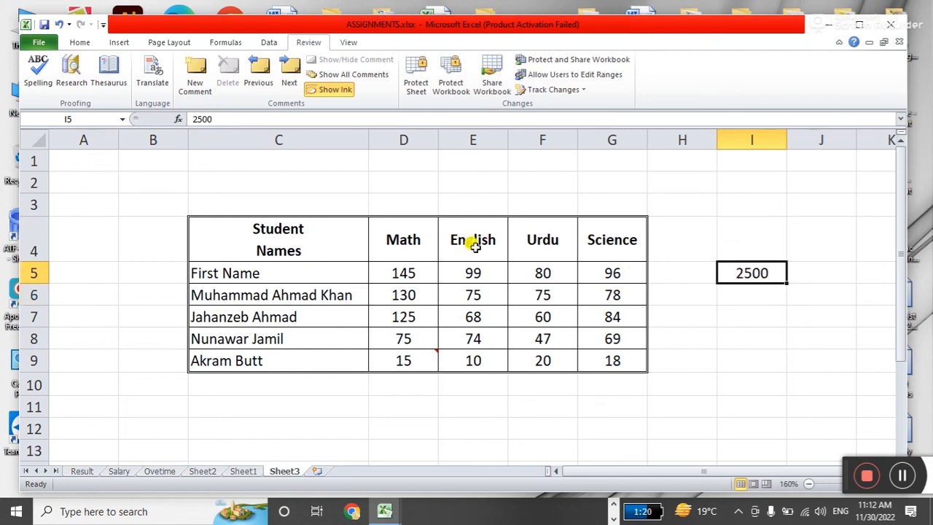
{"action": "left_click", "coordinate": [197, 82]}
{"action": "type", "text": "fafasdfasdfasdfas asdf adsf"}
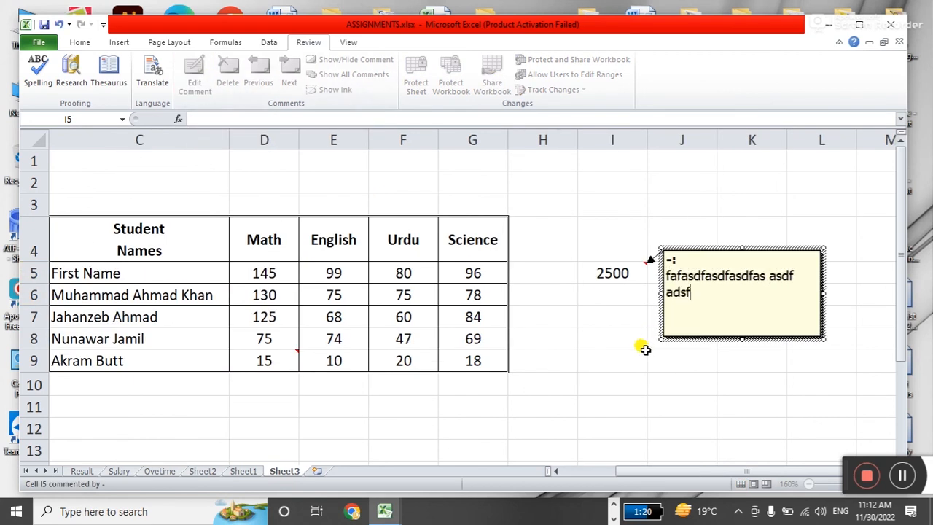
{"action": "type", "text": " asf sadf asdf sdaf sadf adsfasdf"}
{"action": "left_click", "coordinate": [611, 357]}
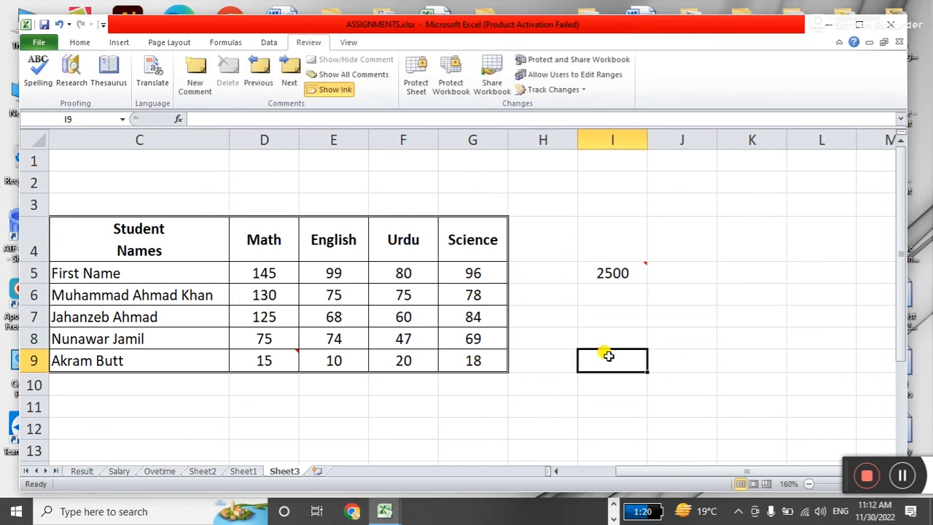
{"action": "mouse_move", "coordinate": [628, 272]}
{"action": "left_click", "coordinate": [594, 474]}
Comment on E9's English mark of 10: 'Due to lack of concentratioin'.
{"action": "left_click", "coordinate": [743, 316]}
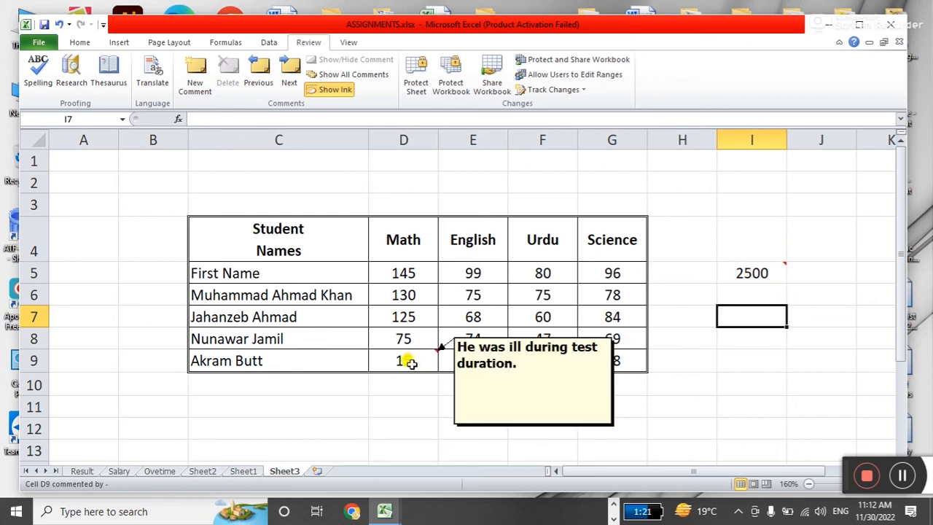
{"action": "left_click", "coordinate": [494, 290]}
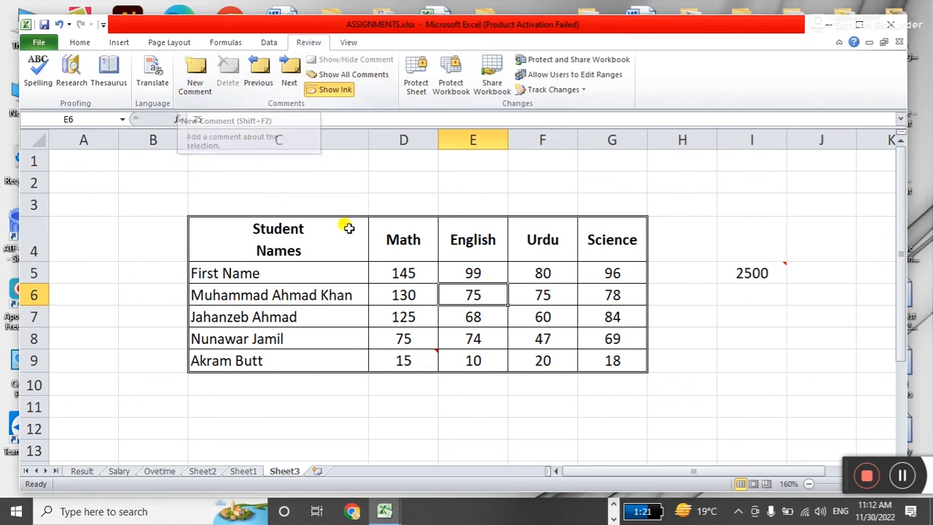
{"action": "left_click", "coordinate": [490, 364]}
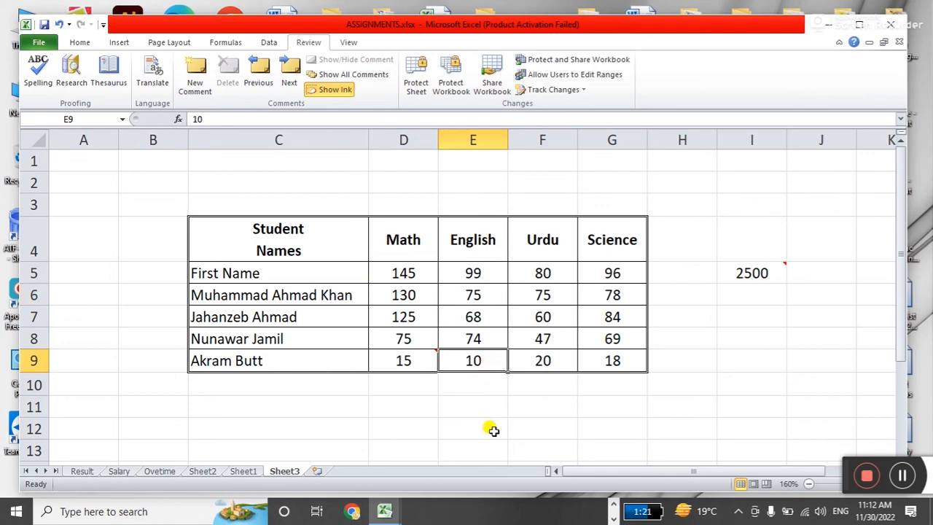
{"action": "key", "text": "shift+F2"}
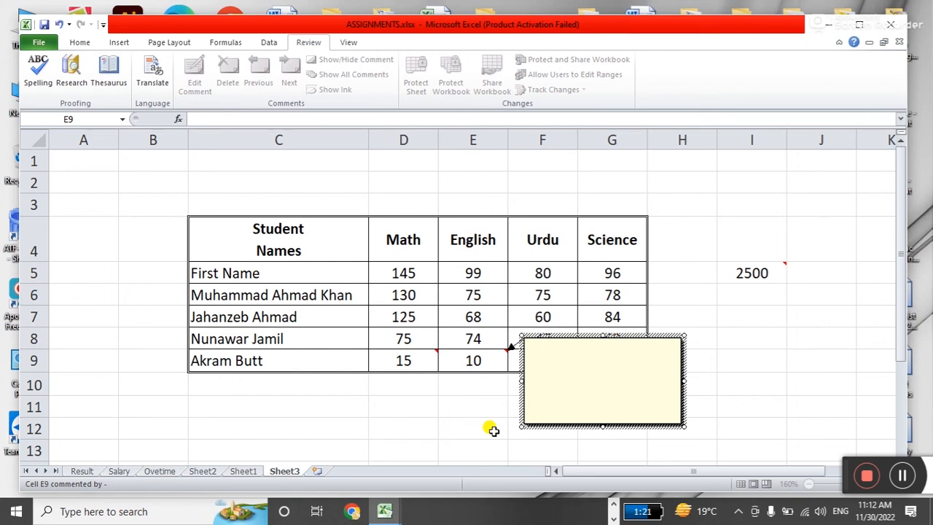
{"action": "type", "text": "Was abset"}
{"action": "key", "text": "BackSpace"}
{"action": "key", "text": "BackSpace"}
{"action": "key", "text": "BackSpace"}
{"action": "key", "text": "BackSpace"}
{"action": "key", "text": "BackSpace"}
{"action": "key", "text": "BackSpace"}
{"action": "key", "text": "BackSpace"}
{"action": "key", "text": "BackSpace"}
{"action": "key", "text": "BackSpace"}
{"action": "type", "text": "Dur to"}
{"action": "key", "text": "BackSpace"}
{"action": "key", "text": "BackSpace"}
{"action": "key", "text": "BackSpace"}
{"action": "key", "text": "BackSpace"}
{"action": "type", "text": "e to lack of concen"}
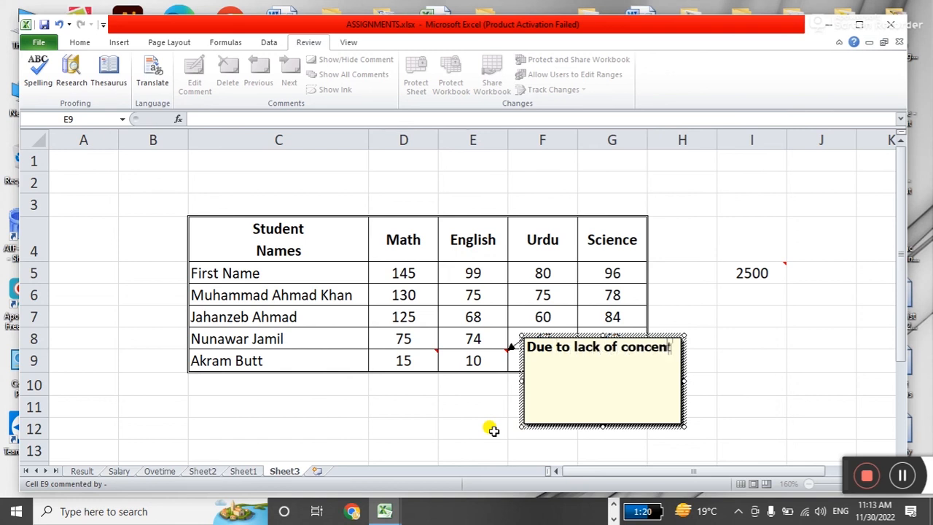
{"action": "type", "text": "tratoin"}
{"action": "key", "text": "BackSpace"}
{"action": "key", "text": "BackSpace"}
{"action": "key", "text": "BackSpace"}
{"action": "type", "text": "ioin"}
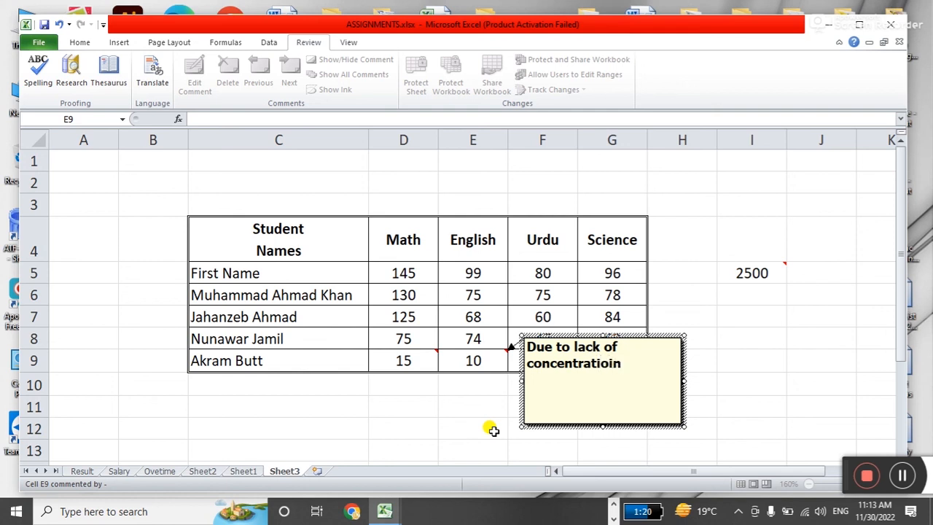
{"action": "left_click", "coordinate": [718, 376]}
Add short filler comments to F7 (60) and E5 (99).
{"action": "left_click", "coordinate": [527, 313]}
{"action": "left_click", "coordinate": [200, 87]}
{"action": "type", "text": "dfasfdas"}
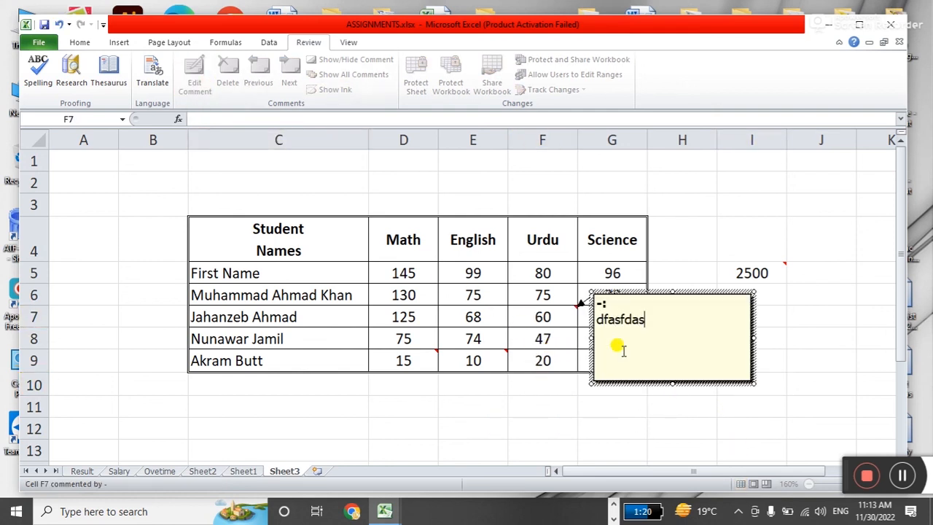
{"action": "left_click", "coordinate": [545, 383]}
{"action": "left_click", "coordinate": [472, 274]}
{"action": "left_click", "coordinate": [195, 80]}
{"action": "type", "text": "as"}
{"action": "left_click", "coordinate": [491, 418]}
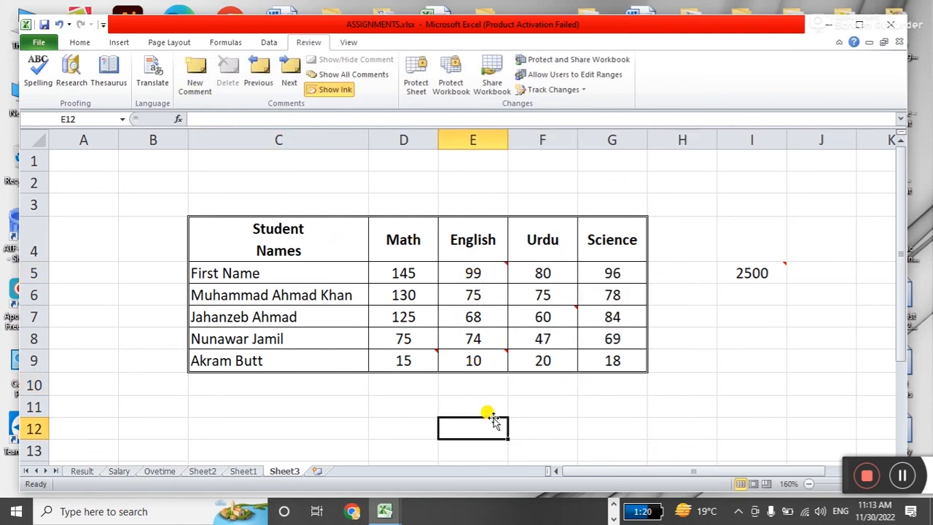
Step through the comments from B2 with Next/Previous, then delete I5's comment.
{"action": "mouse_move", "coordinate": [411, 354]}
{"action": "left_click", "coordinate": [685, 386]}
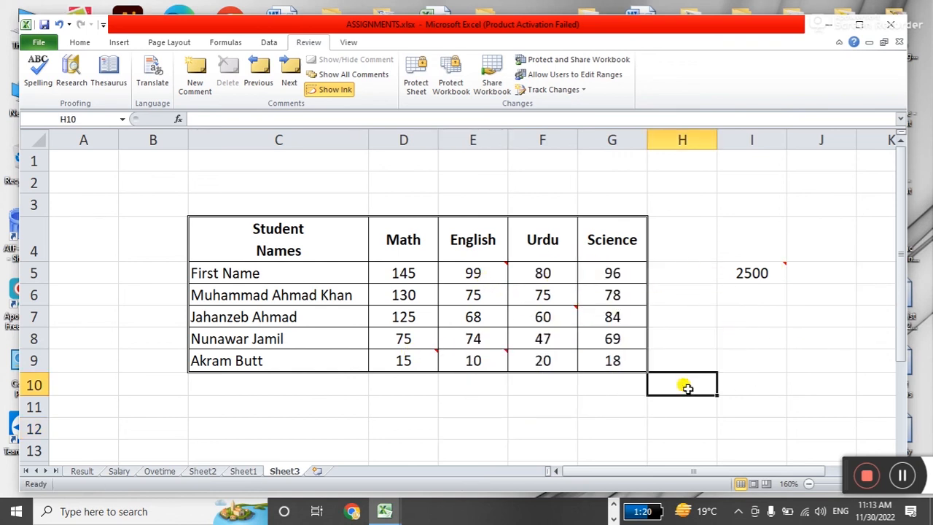
{"action": "left_click", "coordinate": [177, 181]}
{"action": "left_click", "coordinate": [290, 79]}
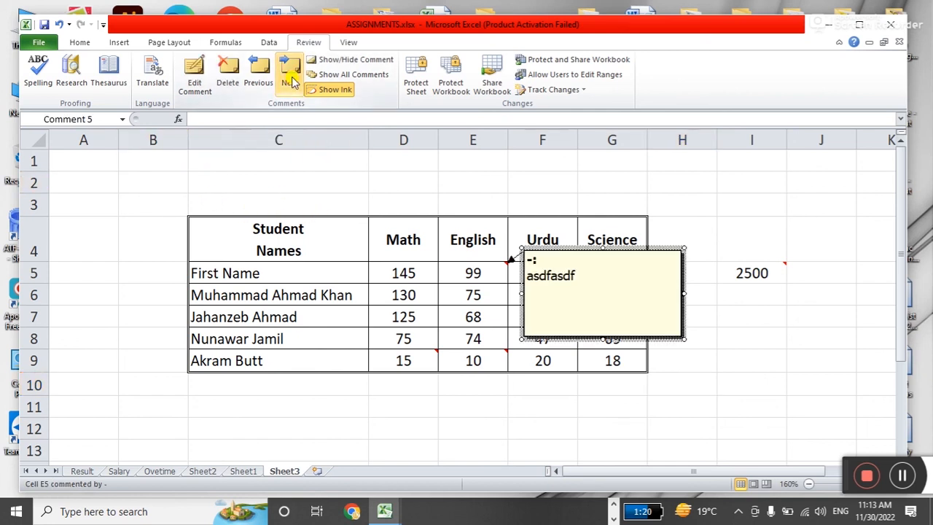
{"action": "left_click", "coordinate": [290, 80]}
{"action": "left_click", "coordinate": [290, 80]}
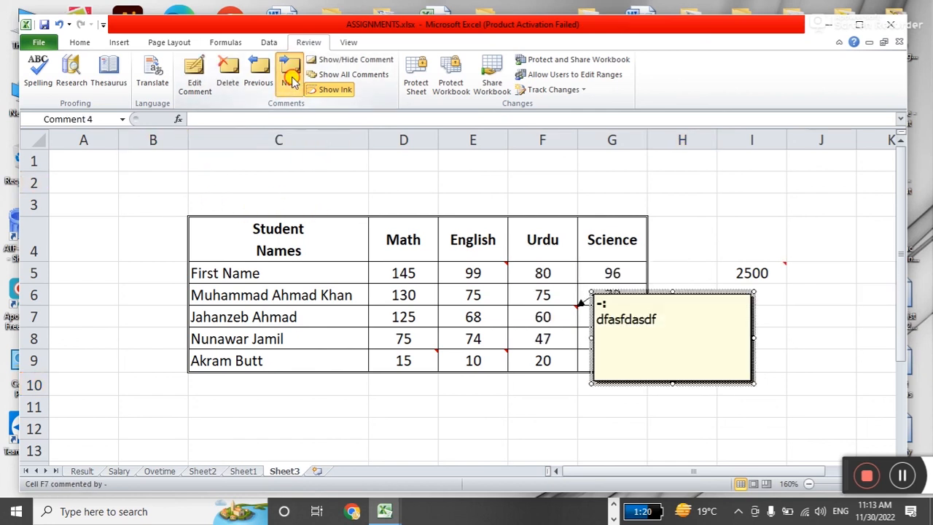
{"action": "left_click", "coordinate": [289, 80]}
{"action": "left_click", "coordinate": [290, 80]}
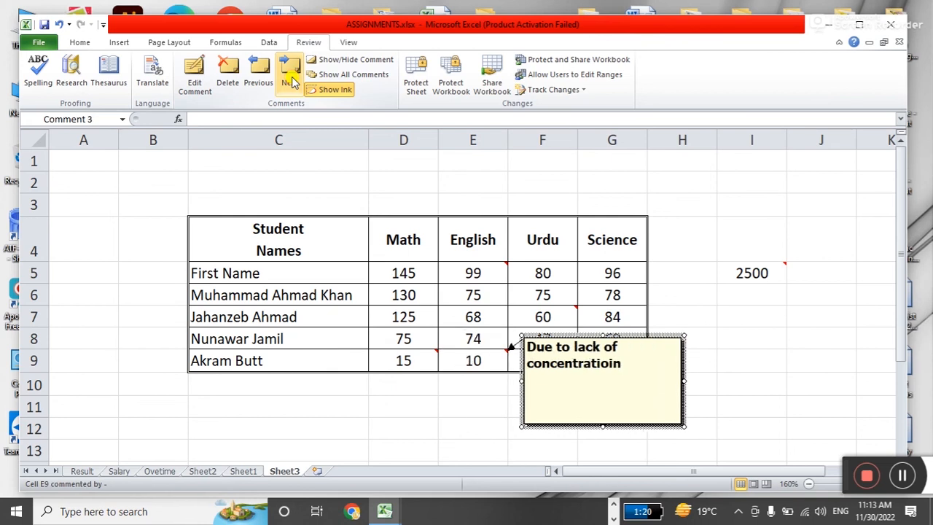
{"action": "left_click", "coordinate": [262, 73]}
{"action": "left_click", "coordinate": [264, 73]}
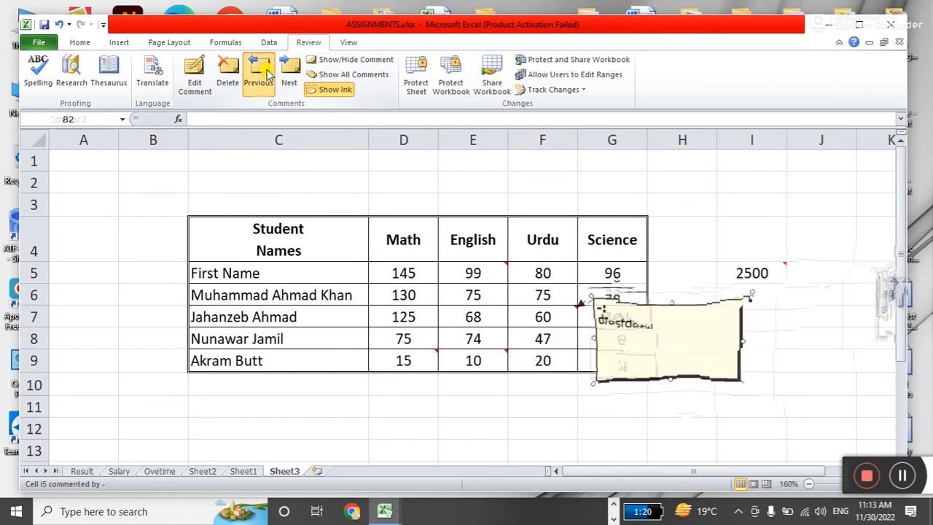
{"action": "left_click", "coordinate": [263, 73]}
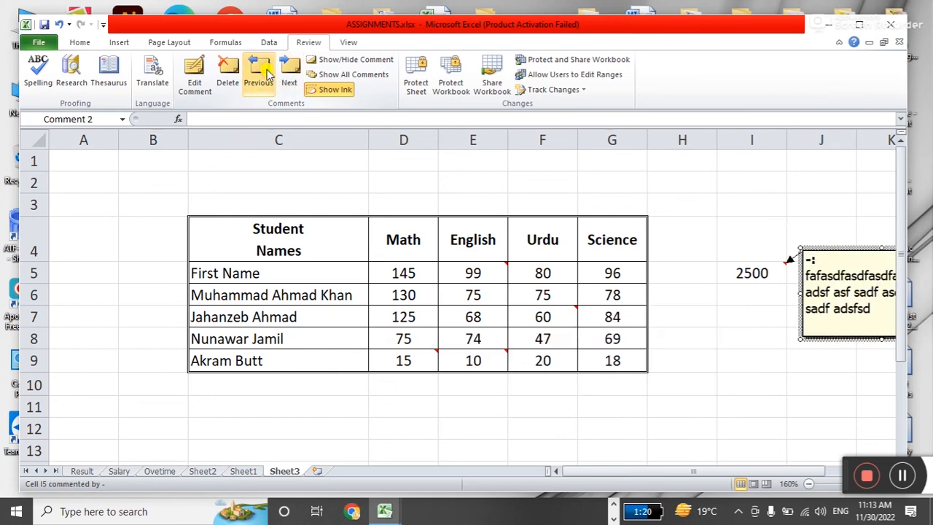
{"action": "left_click", "coordinate": [230, 71]}
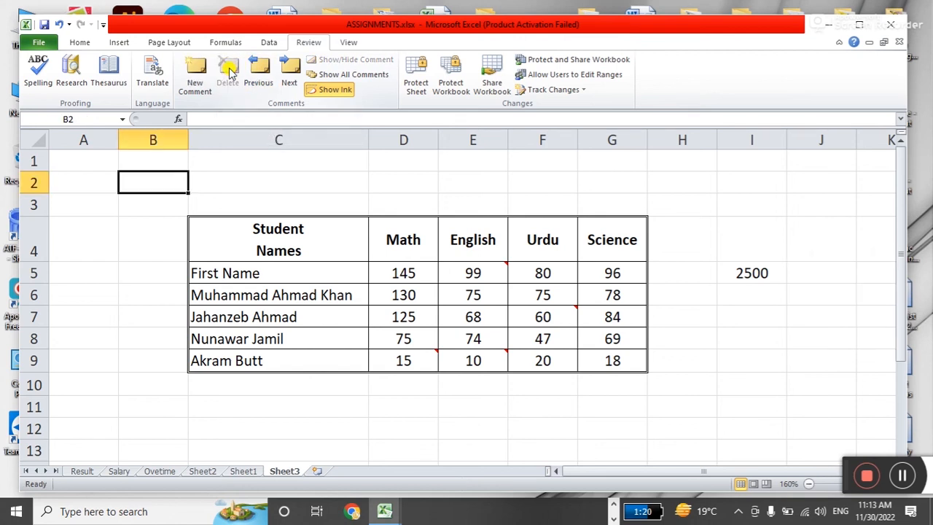
Show all comments and move the E5, F7 and D9 boxes above, right of, and below the table.
{"action": "left_click_drag", "start_coordinate": [400, 269], "coordinate": [612, 363]}
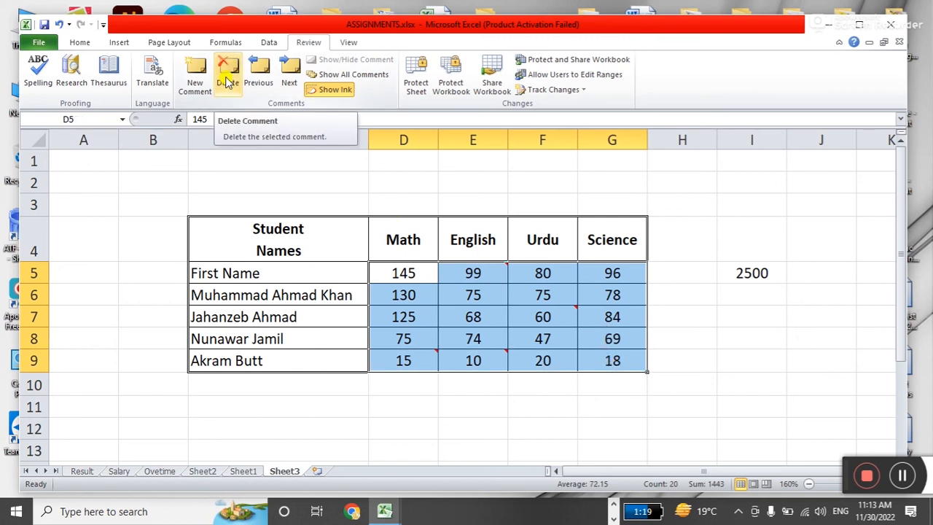
{"action": "left_click", "coordinate": [688, 331]}
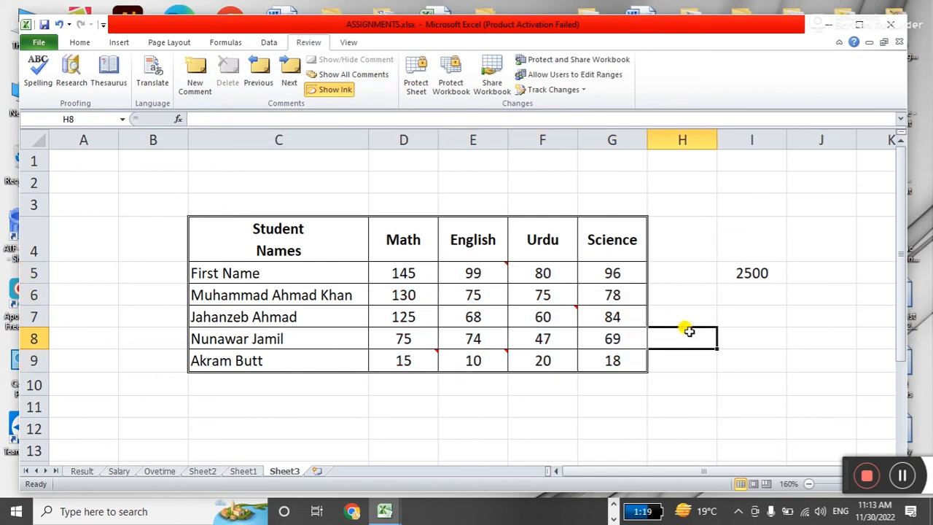
{"action": "left_click", "coordinate": [354, 76]}
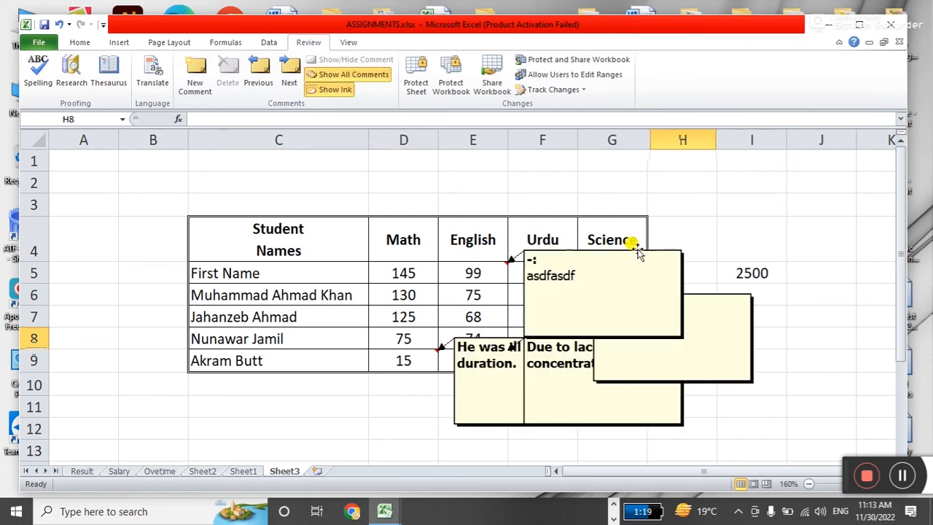
{"action": "left_click_drag", "start_coordinate": [638, 250], "coordinate": [659, 169]}
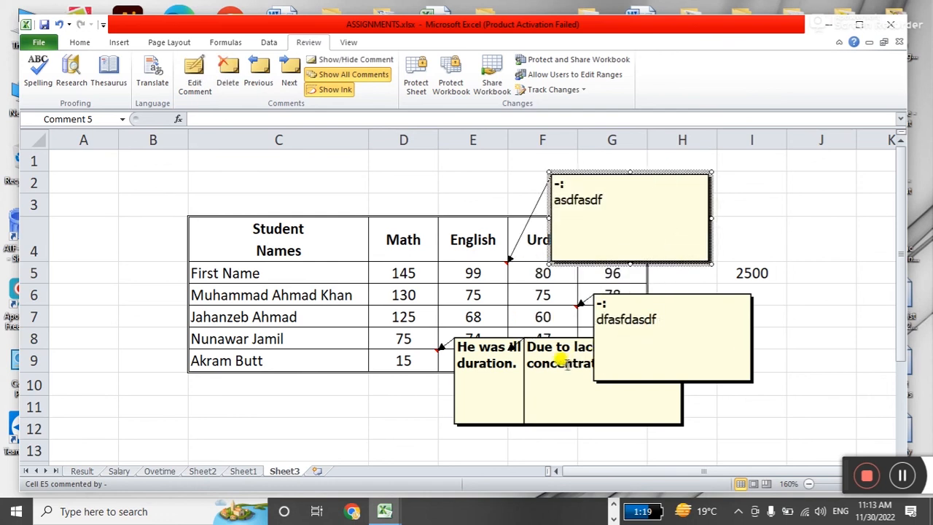
{"action": "left_click_drag", "start_coordinate": [612, 296], "coordinate": [721, 271]}
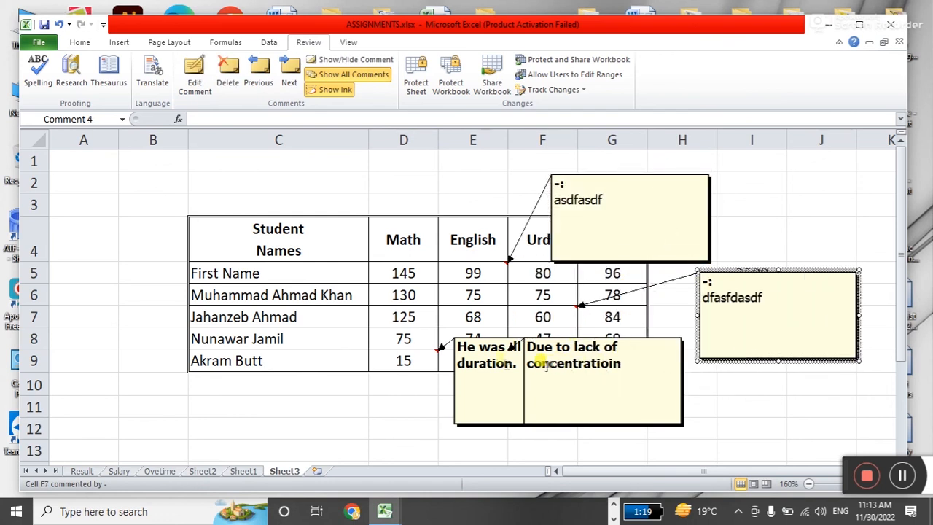
{"action": "left_click_drag", "start_coordinate": [494, 334], "coordinate": [376, 370]}
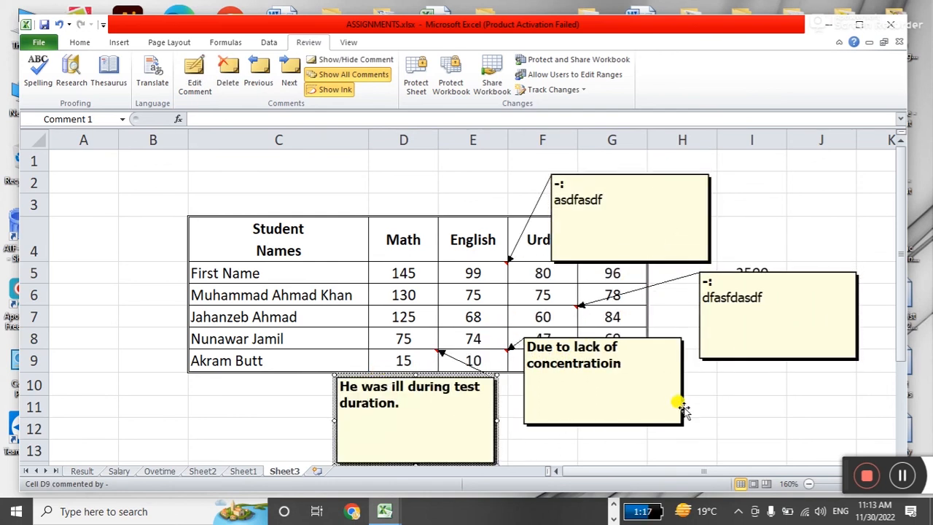
{"action": "left_click", "coordinate": [707, 406]}
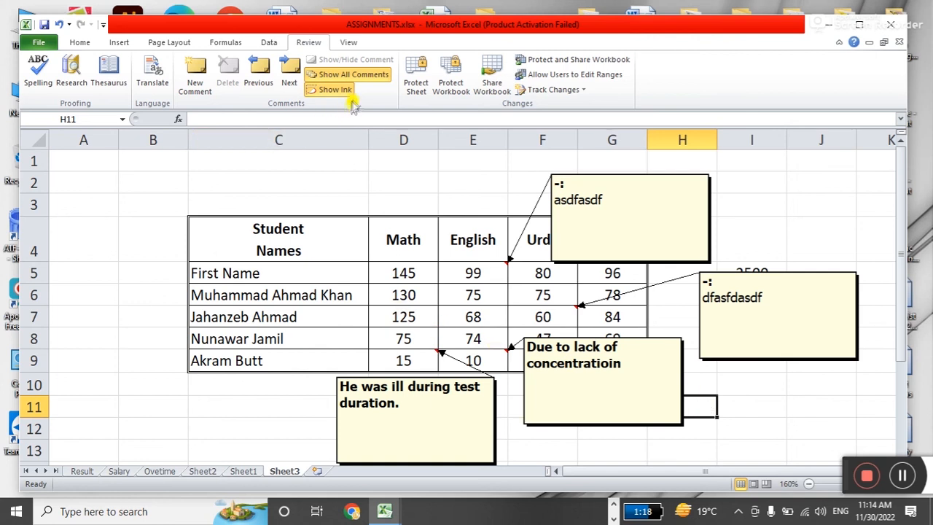
Turn off Show All Comments, browse the comments from B2, and cancel the end-of-workbook prompt.
{"action": "left_click", "coordinate": [352, 76]}
{"action": "left_click", "coordinate": [128, 182]}
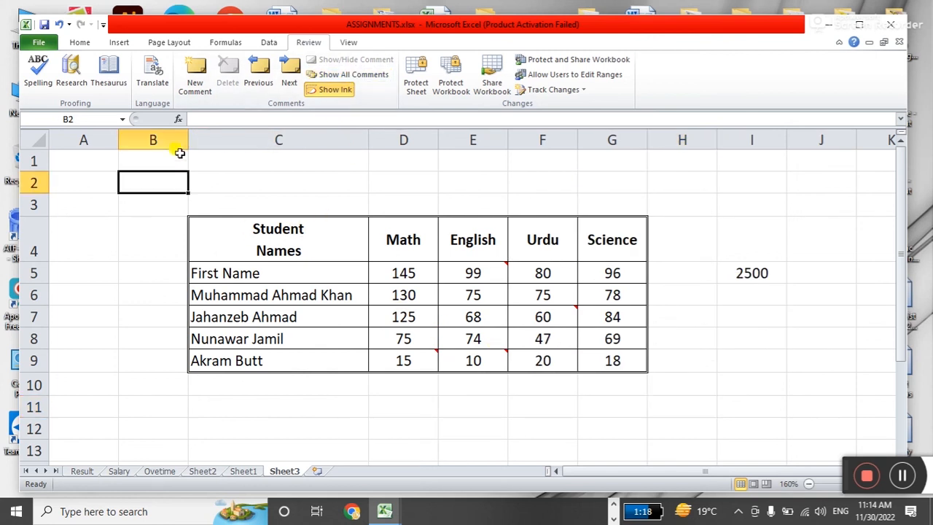
{"action": "left_click", "coordinate": [290, 80]}
{"action": "left_click", "coordinate": [291, 81]}
{"action": "left_click", "coordinate": [291, 80]}
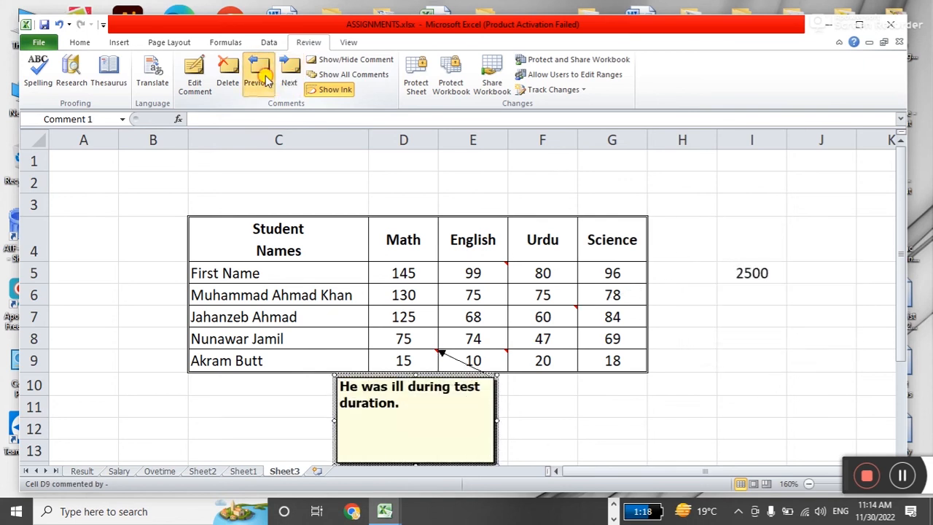
{"action": "left_click", "coordinate": [262, 77]}
{"action": "left_click", "coordinate": [261, 76]}
{"action": "left_click", "coordinate": [261, 77]}
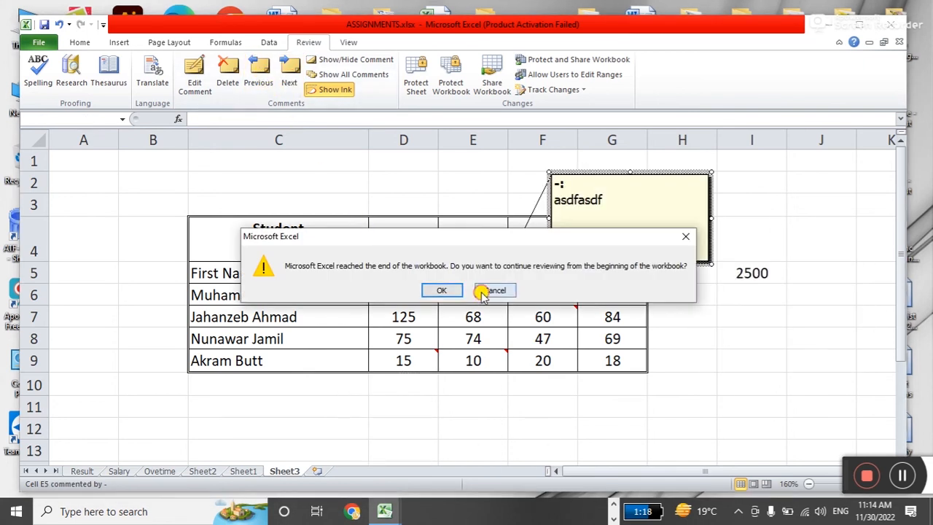
{"action": "left_click", "coordinate": [483, 290]}
Select the marks D5:G9, then the Student Names header, then E5.
{"action": "left_click", "coordinate": [406, 273]}
{"action": "left_click_drag", "start_coordinate": [406, 273], "coordinate": [587, 362]}
{"action": "left_click", "coordinate": [279, 236]}
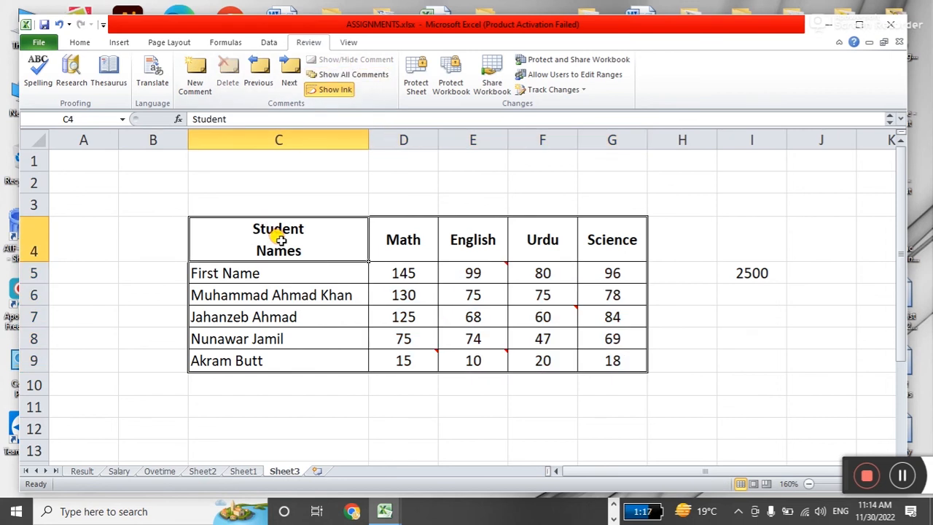
{"action": "left_click", "coordinate": [500, 268]}
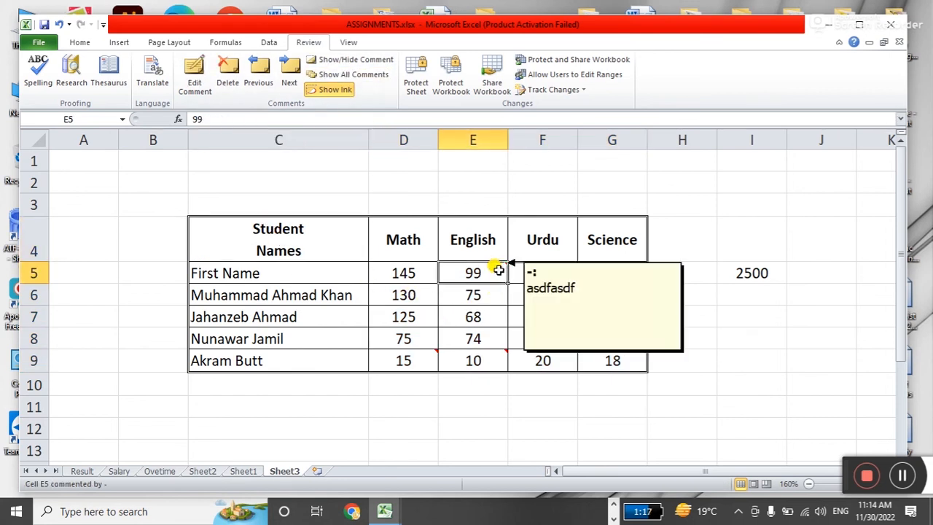
Toggle E5's comment on and off, then delete all comments in the marks range D5:G9.
{"action": "left_click", "coordinate": [339, 62]}
{"action": "left_click", "coordinate": [339, 62]}
{"action": "left_click", "coordinate": [340, 63]}
{"action": "left_click", "coordinate": [340, 62]}
{"action": "left_click", "coordinate": [339, 62]}
{"action": "left_click", "coordinate": [340, 63]}
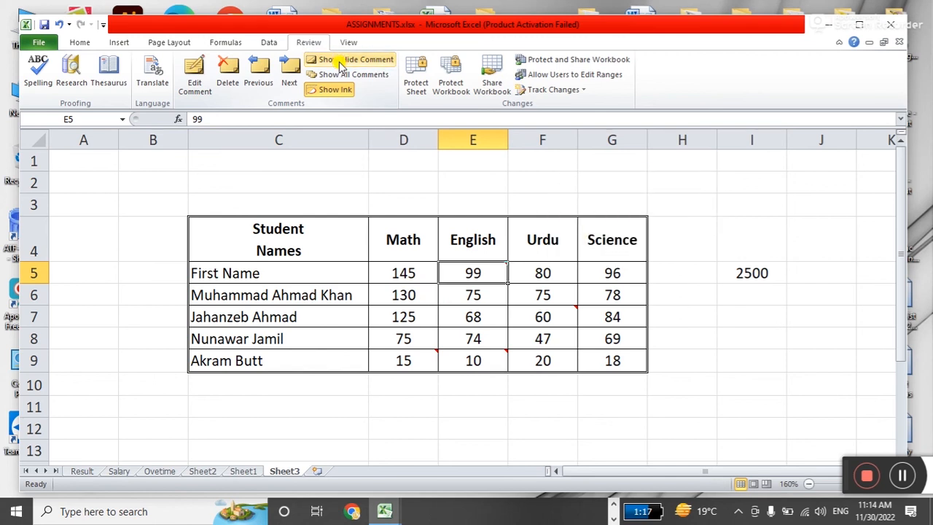
{"action": "left_click_drag", "start_coordinate": [404, 272], "coordinate": [598, 359]}
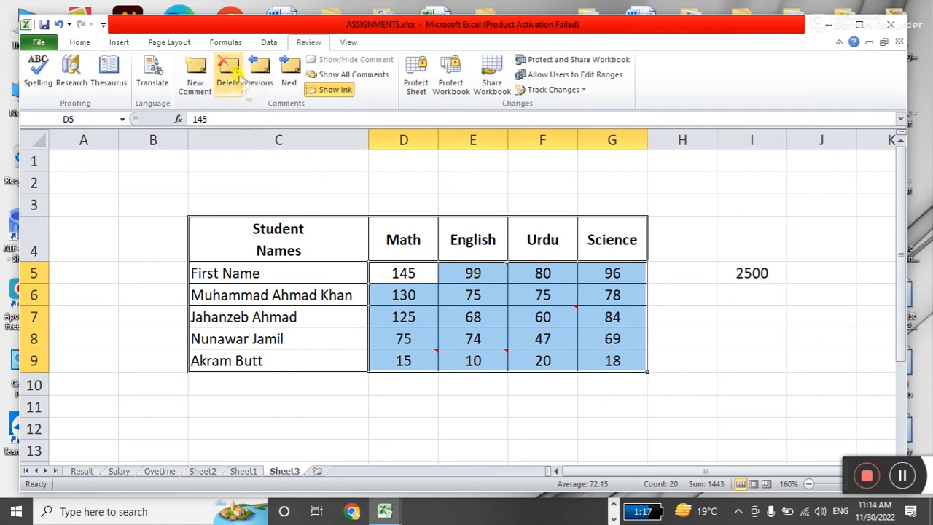
{"action": "left_click", "coordinate": [477, 399]}
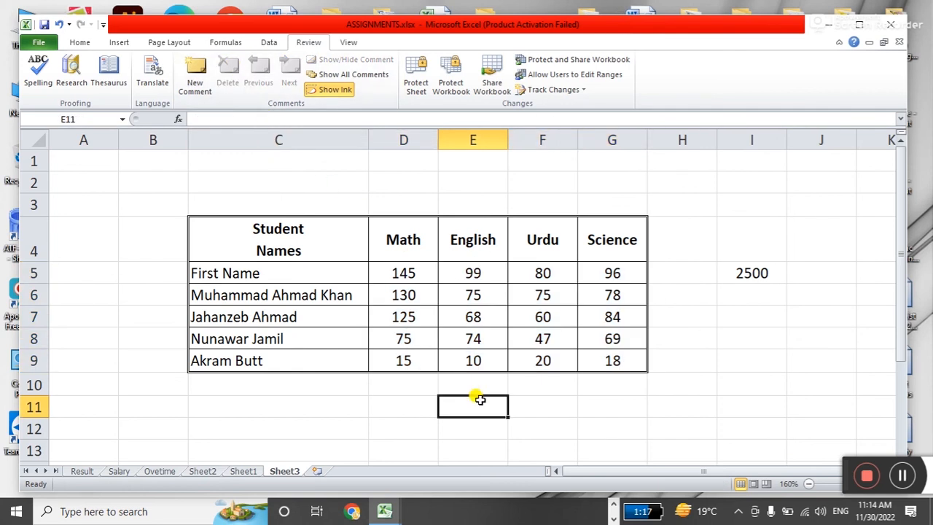